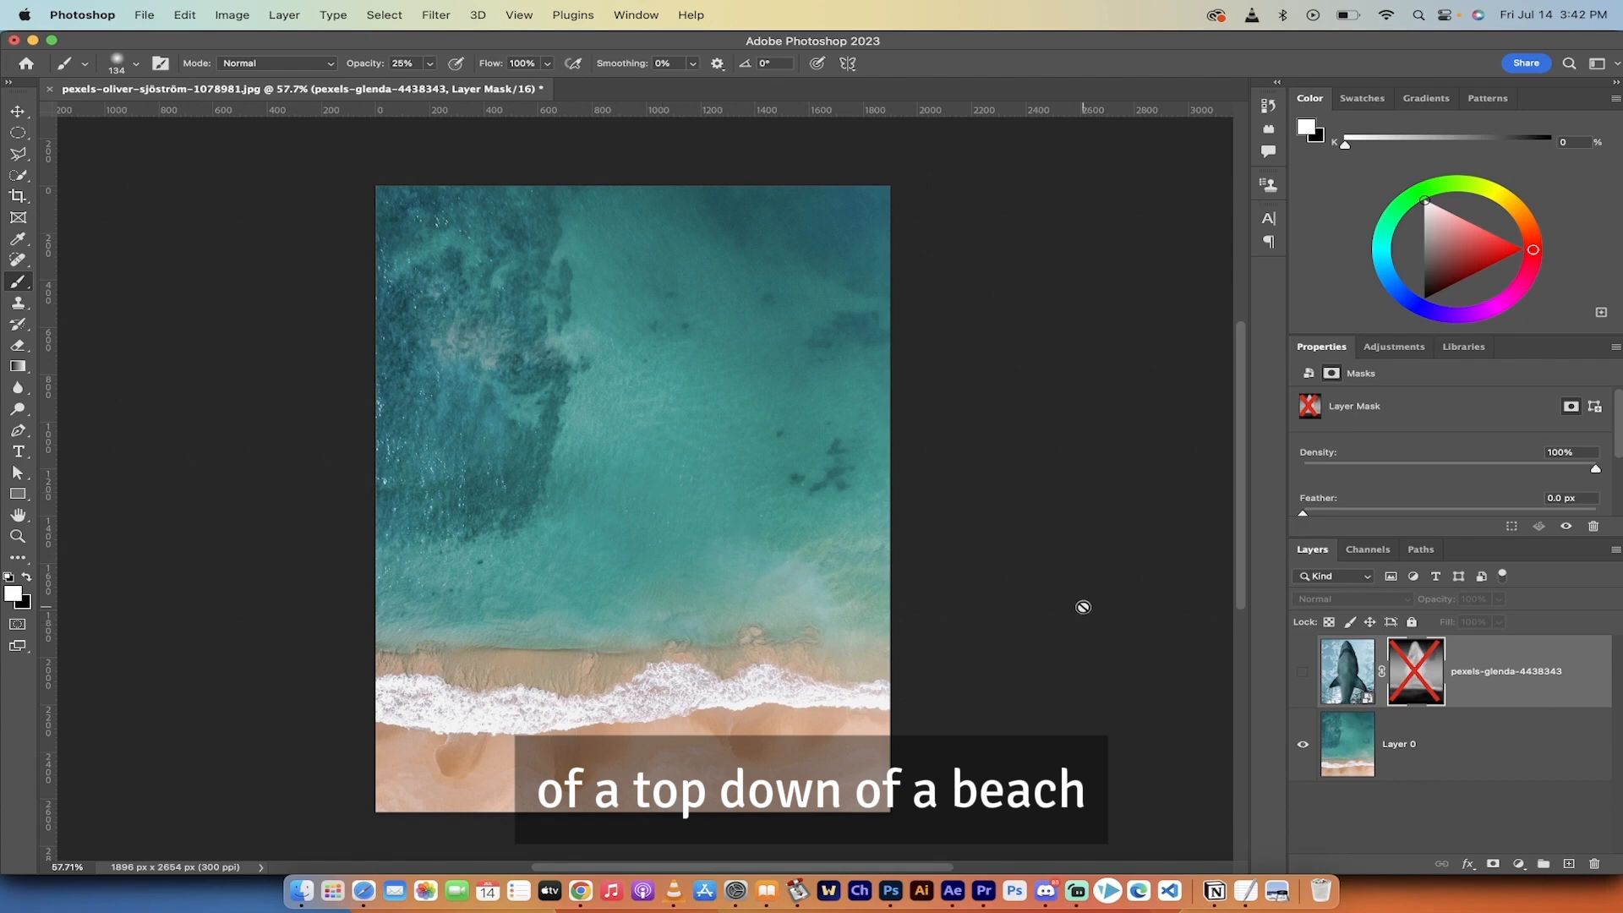
- Compare the shark layer with the beach beneath it by toggling its visibility, with its layer mask disabled and enabled
click(1303, 672)
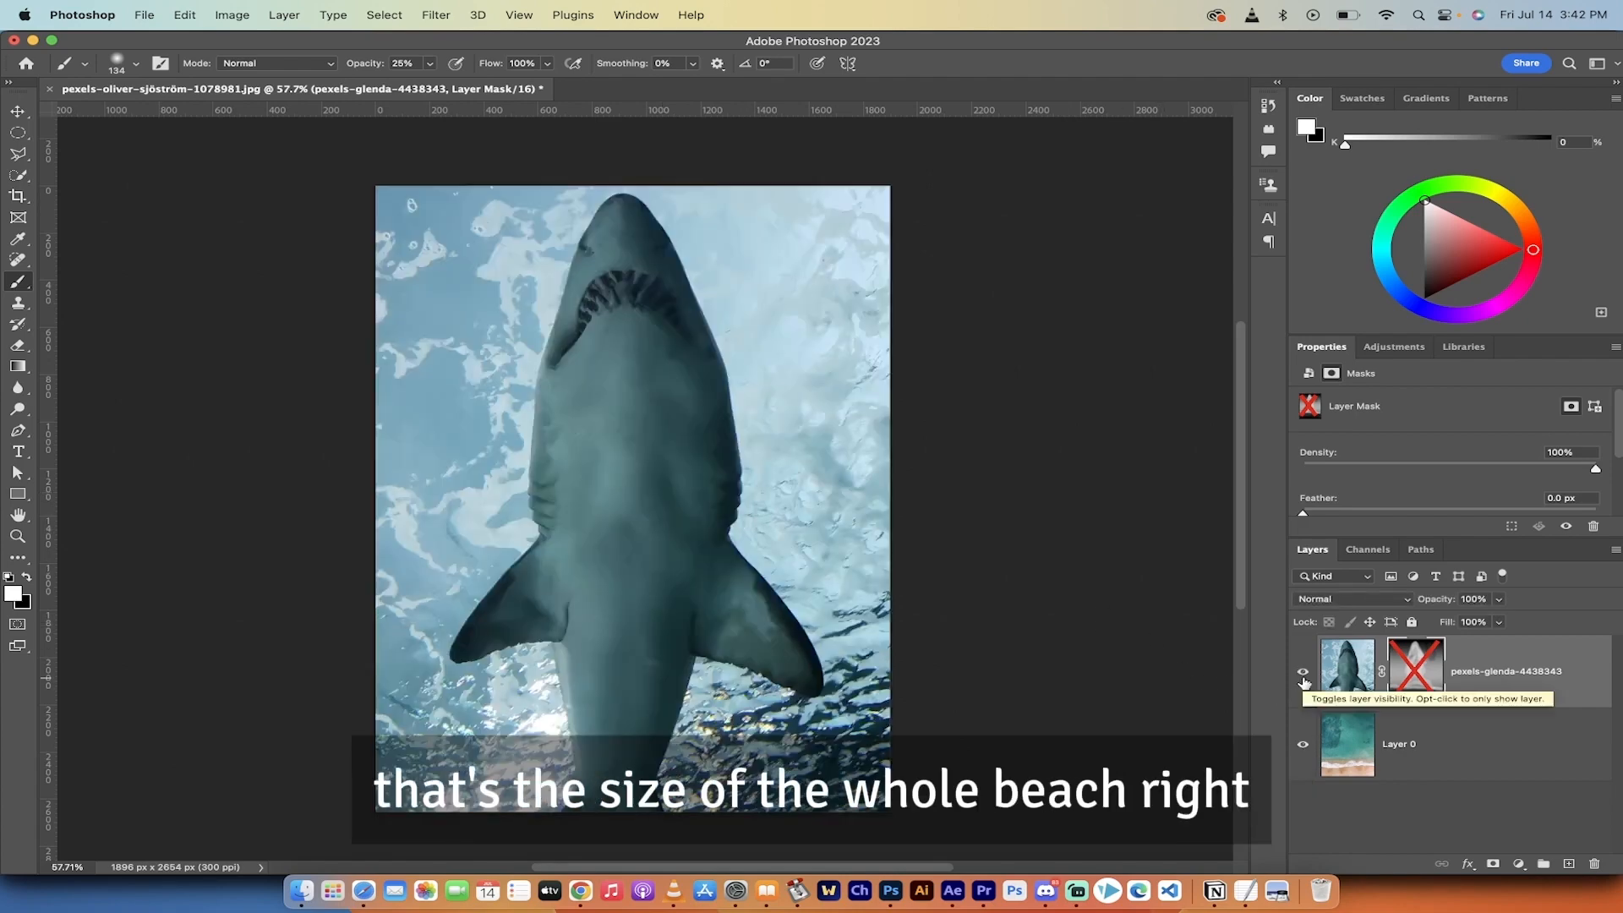
click(1303, 672)
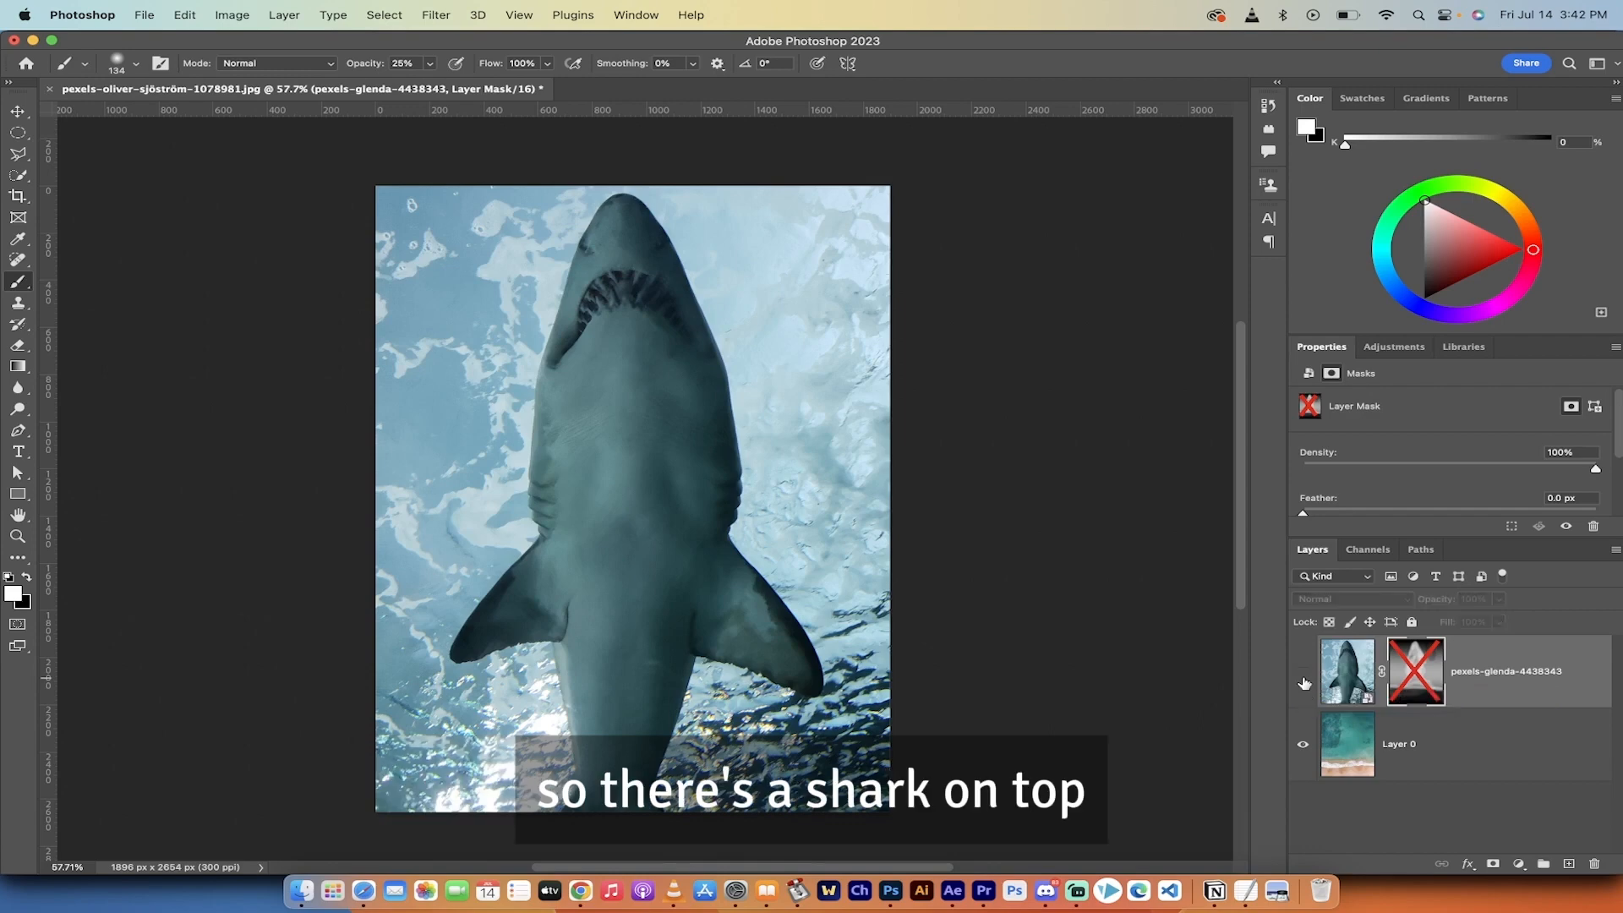
alt+click(1303, 672)
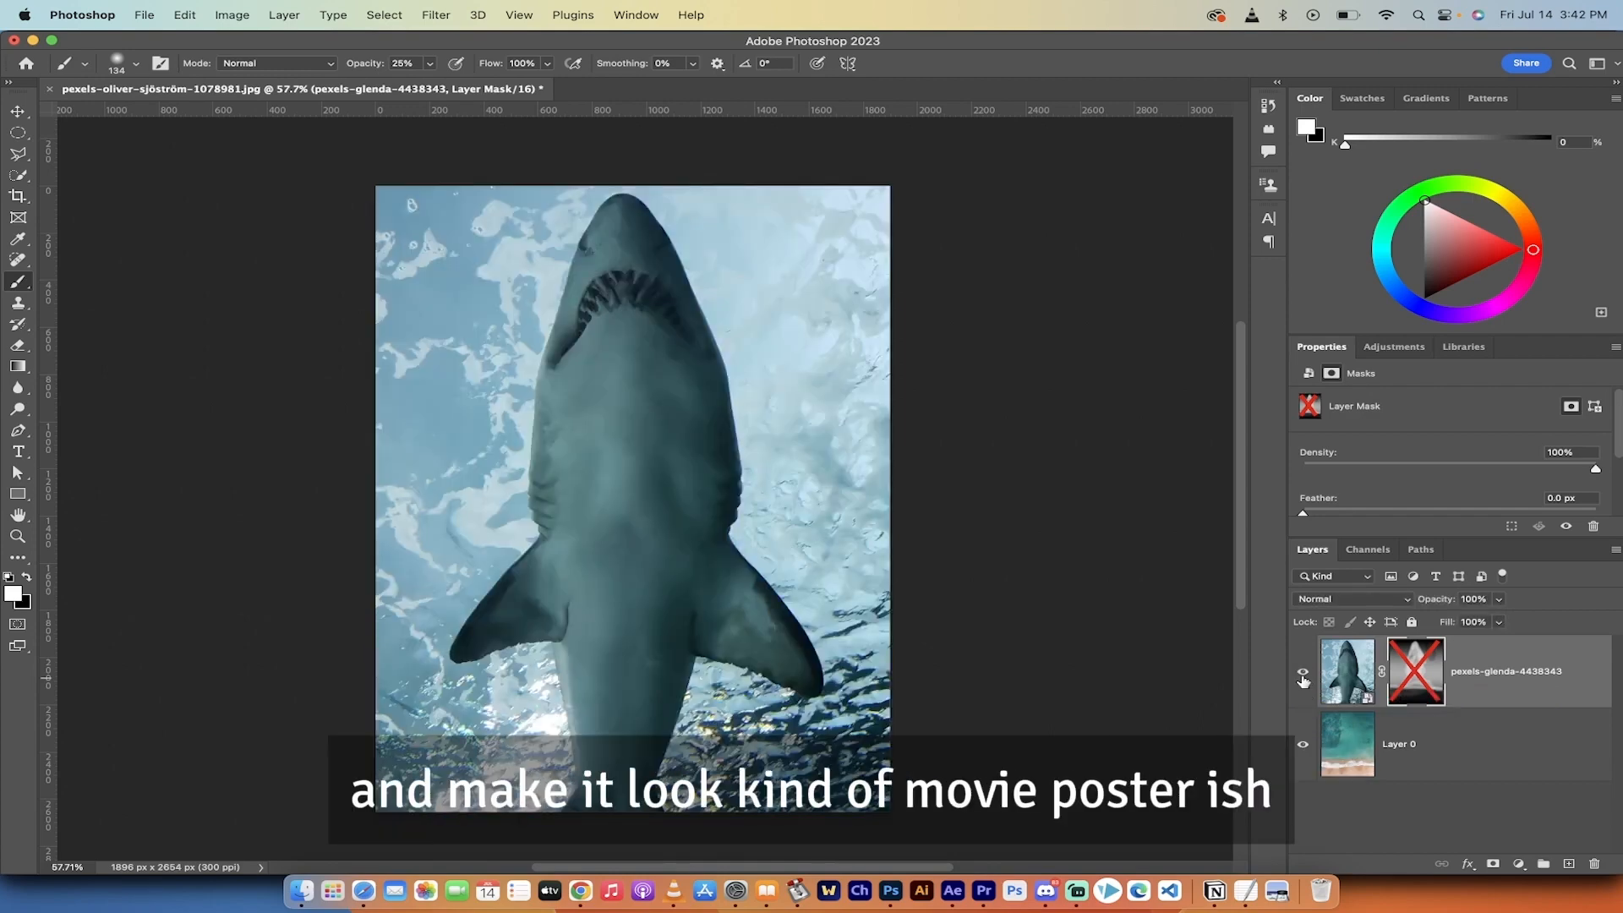
shift+click(1420, 676)
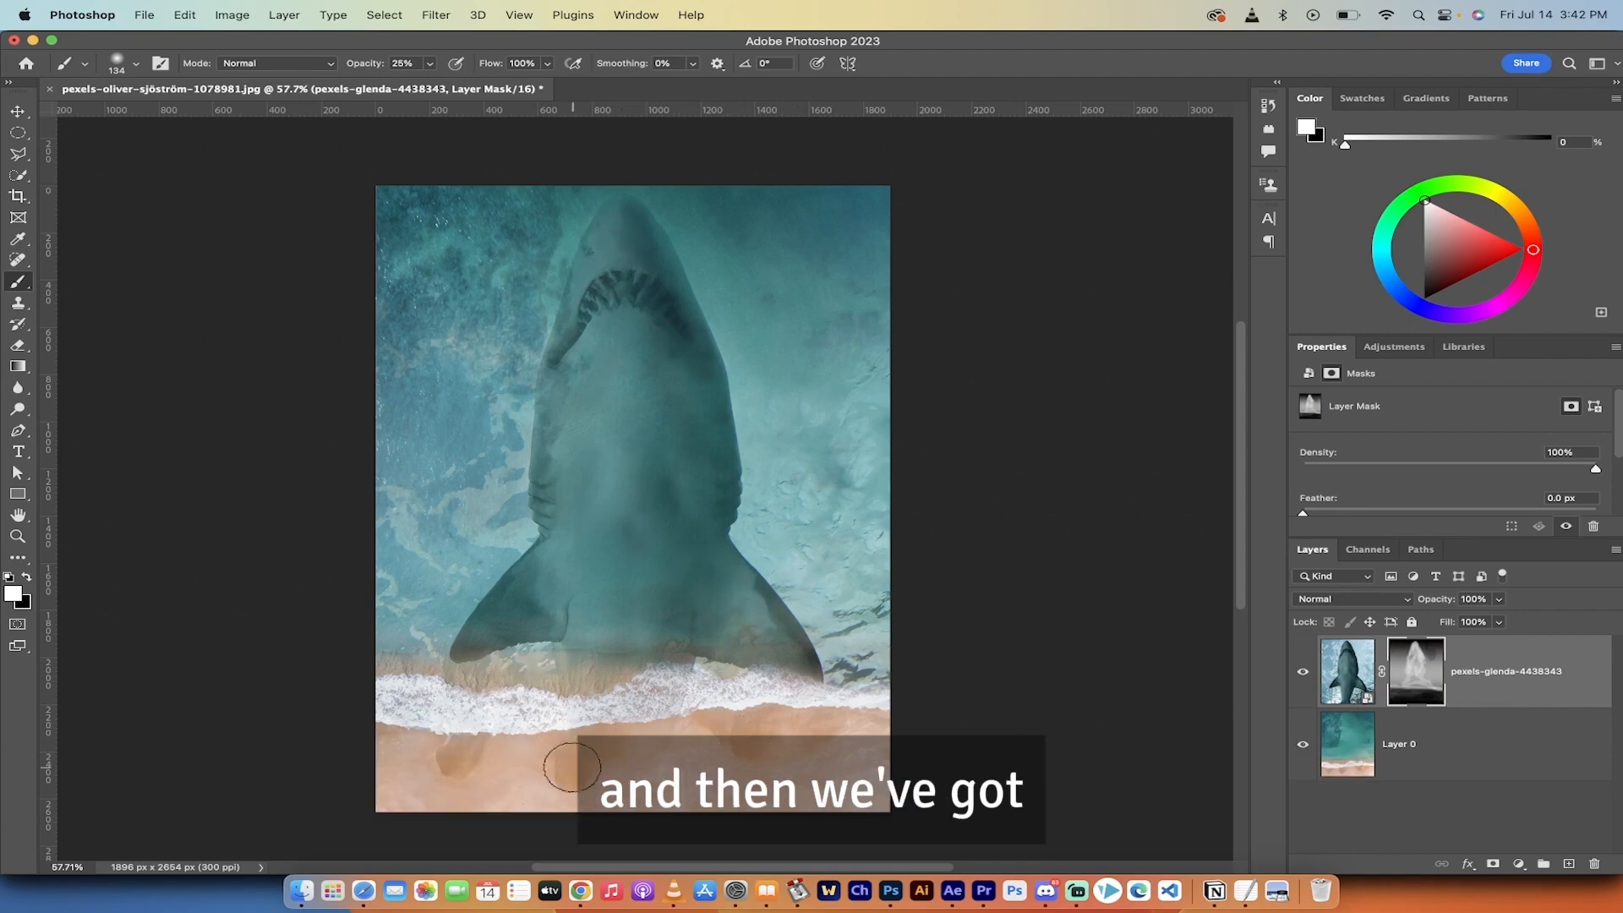
click(1303, 673)
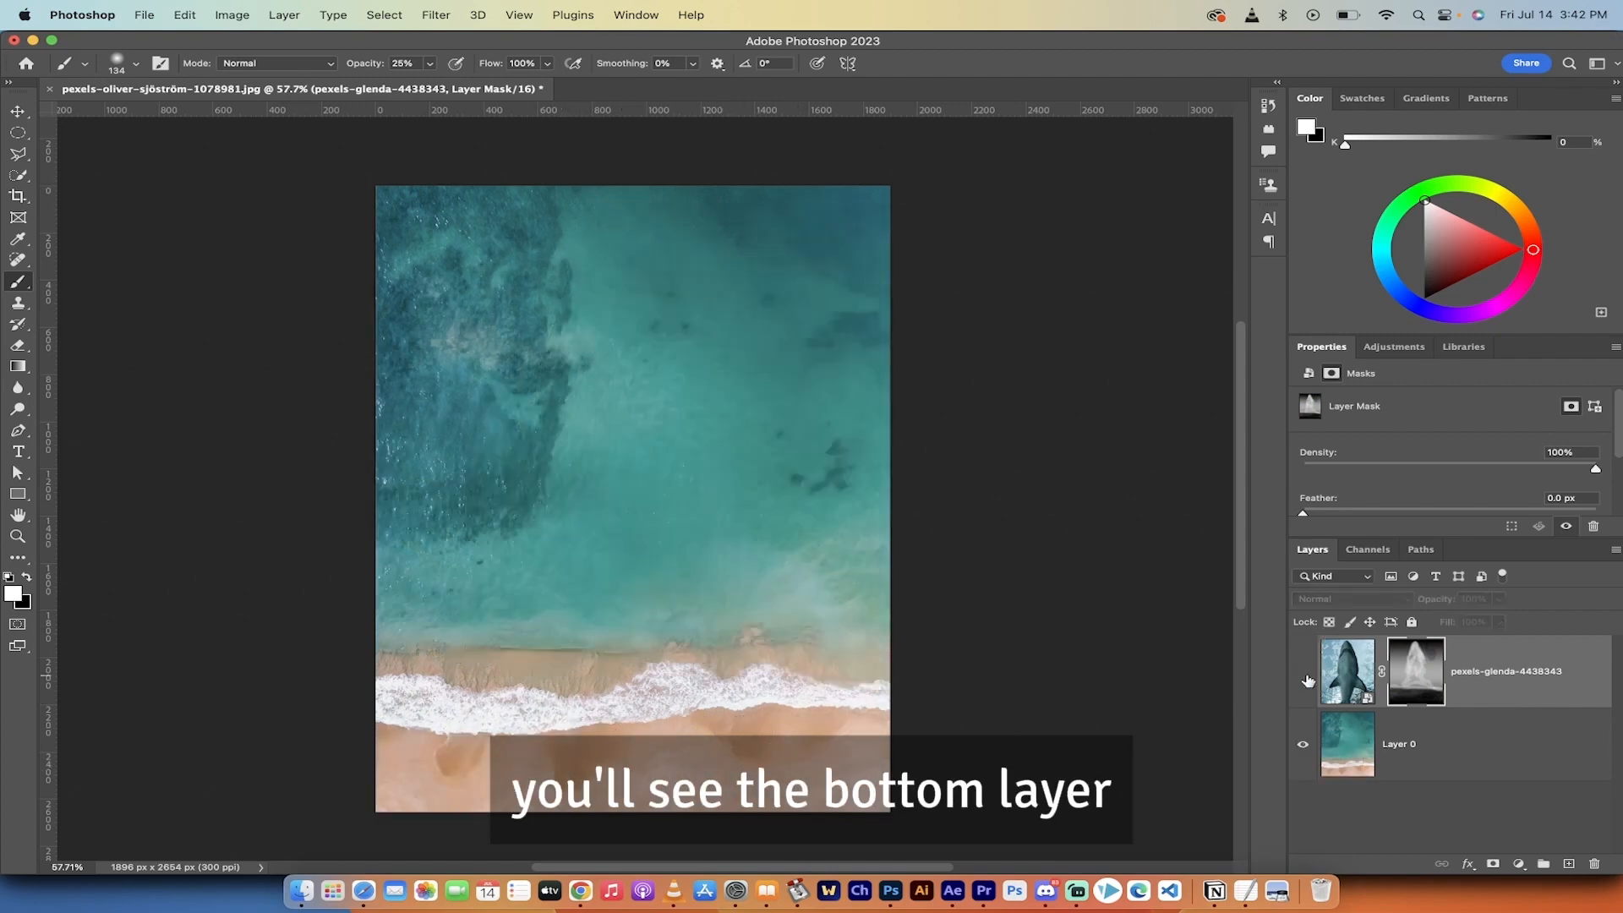
click(1307, 678)
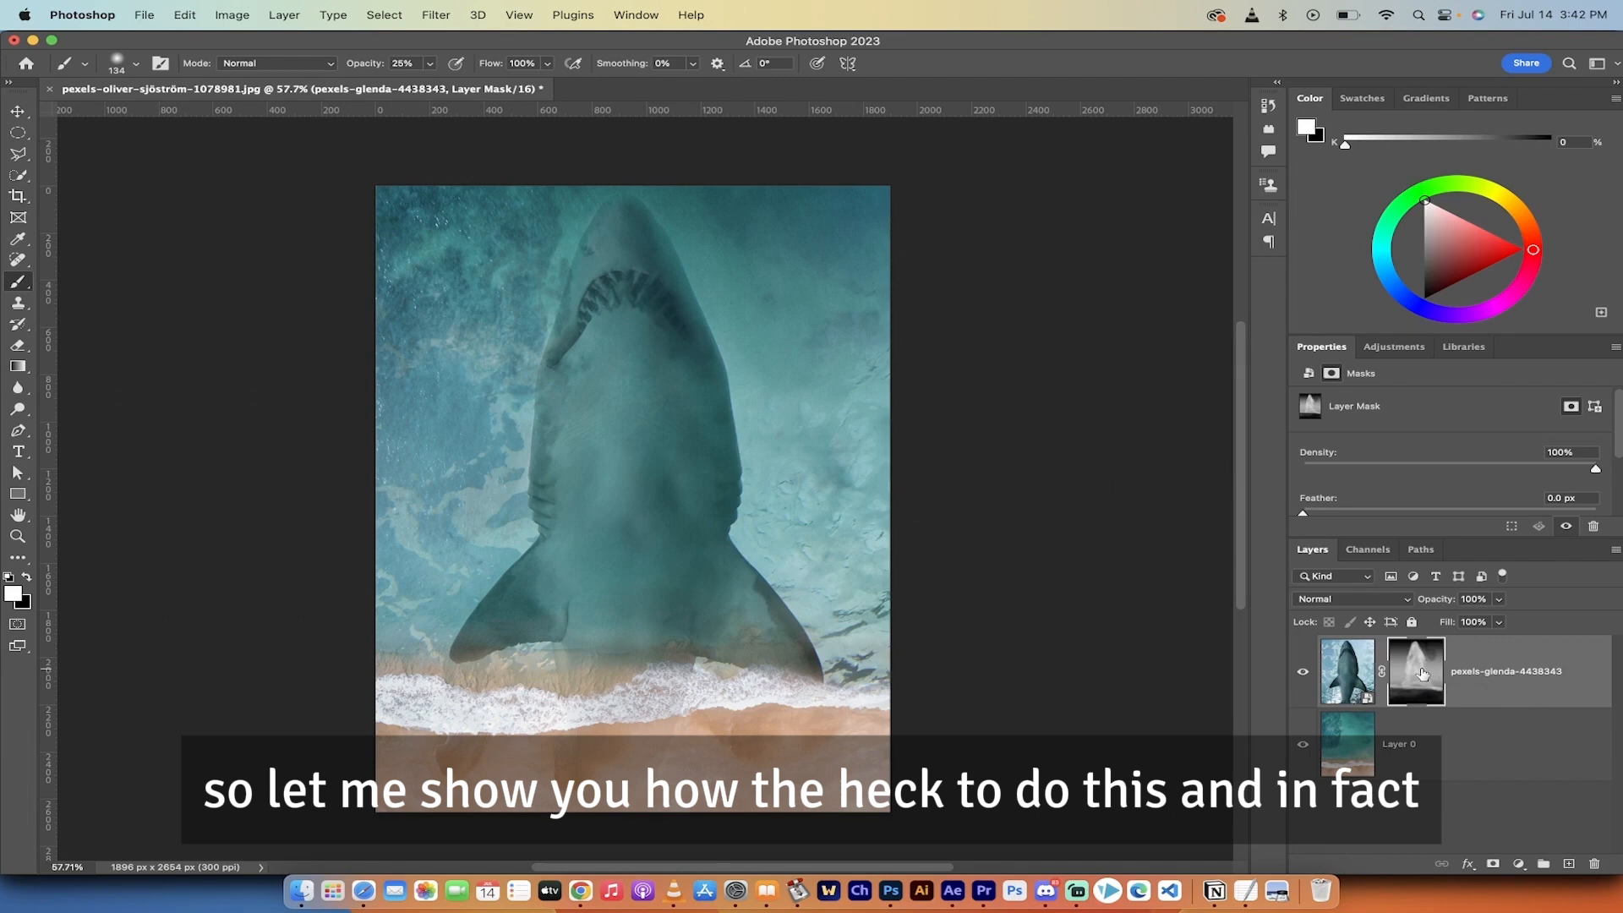
- Delete the shark layer's mask and close the document without saving the changes
key(Delete)
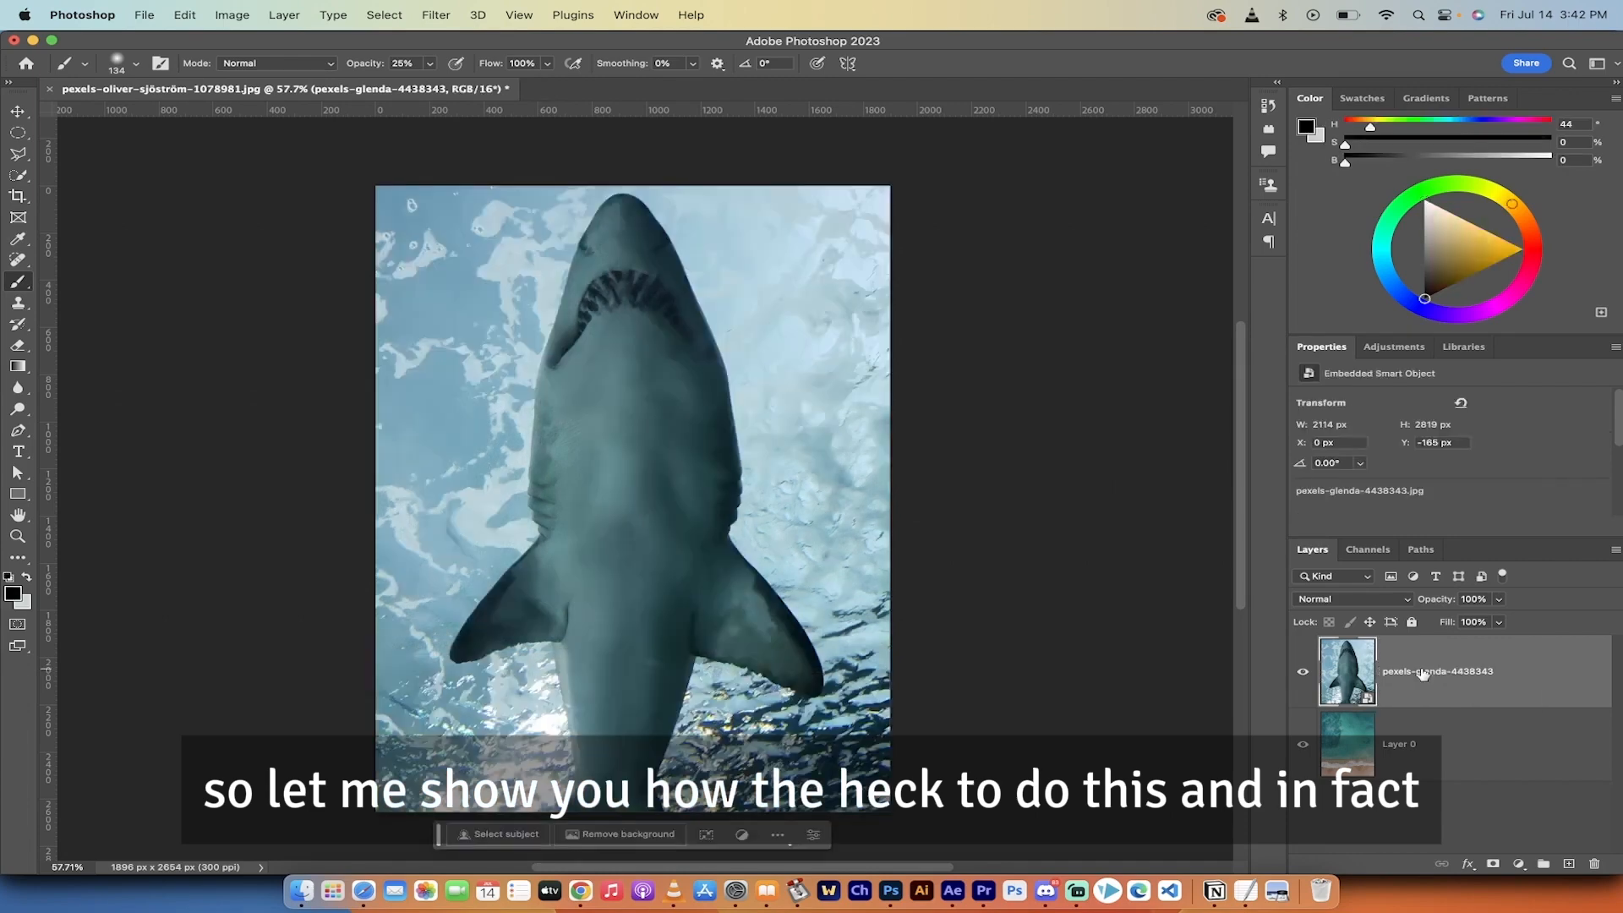
click(15, 117)
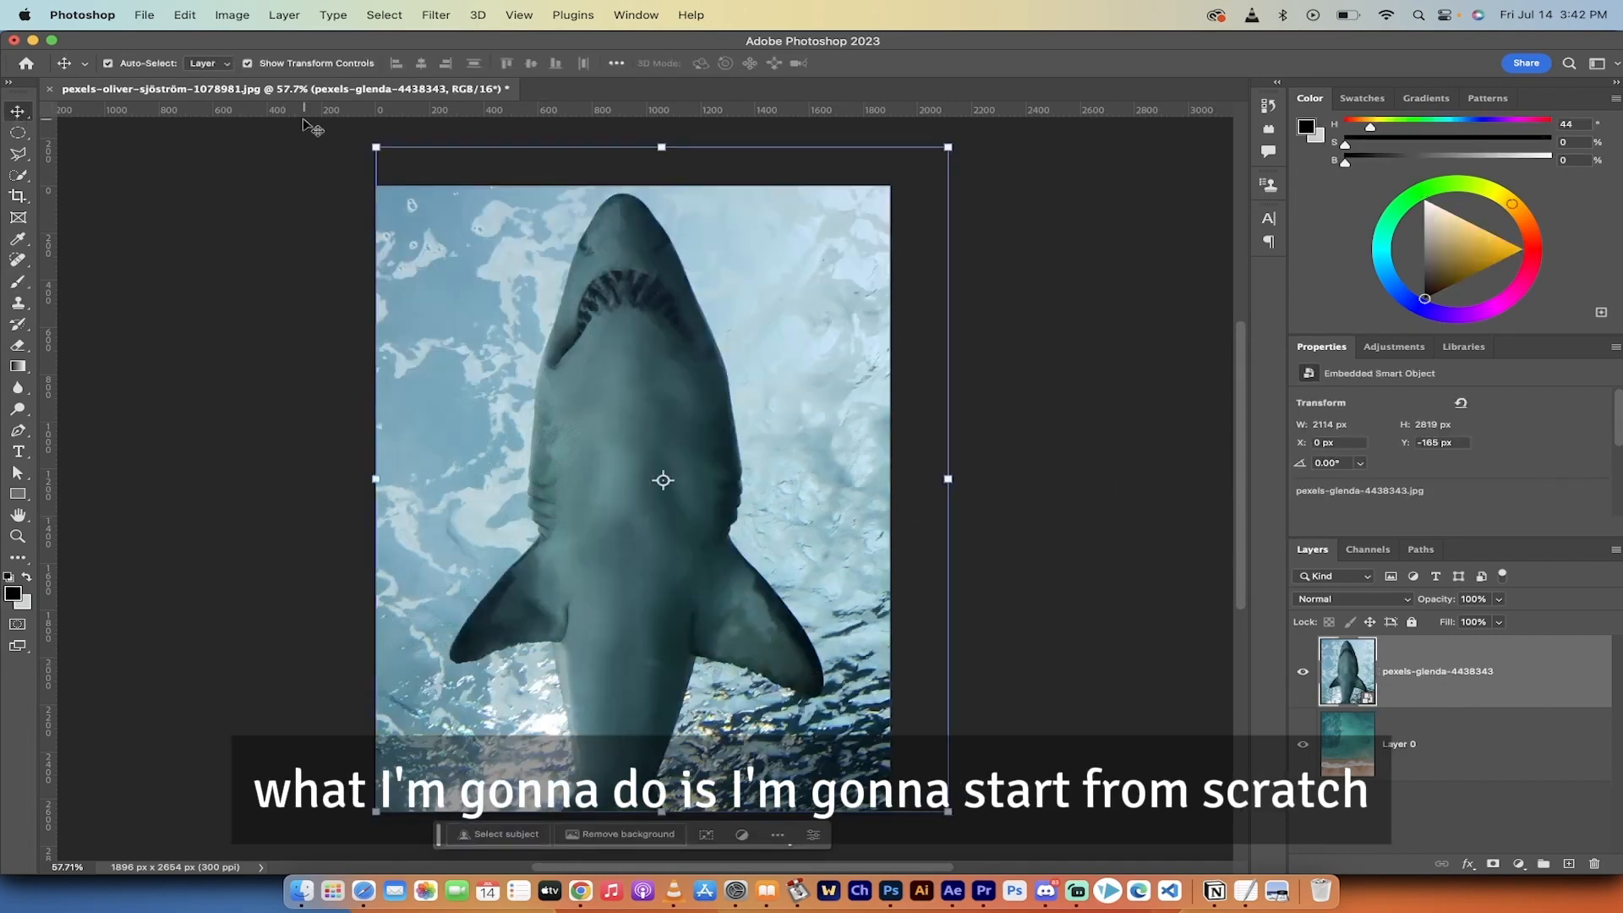
click(50, 89)
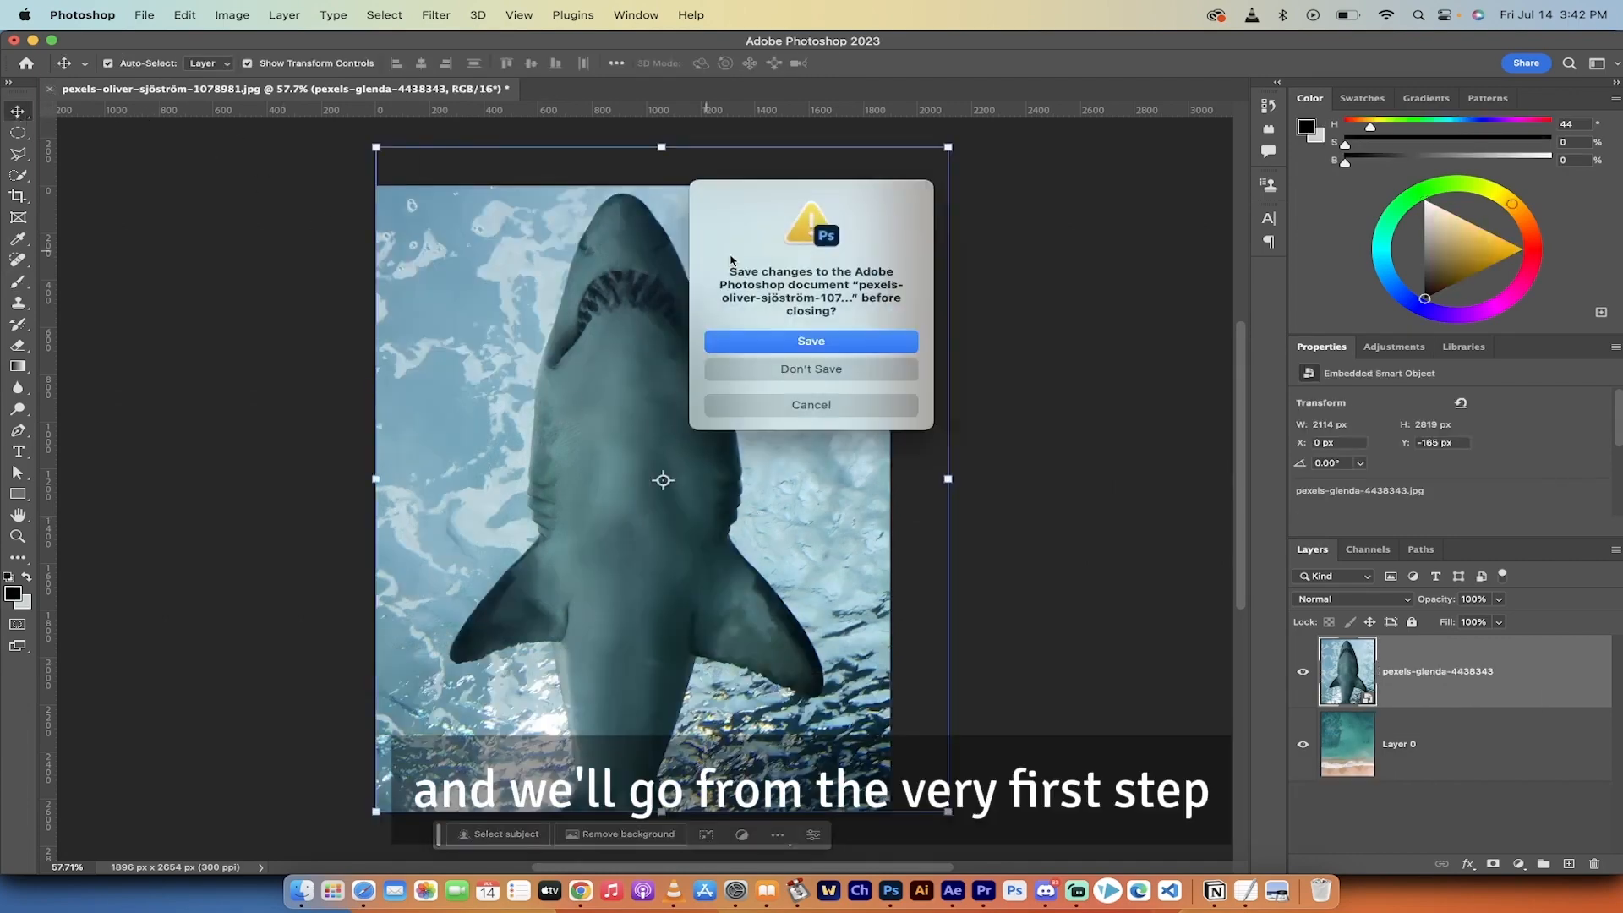
click(746, 370)
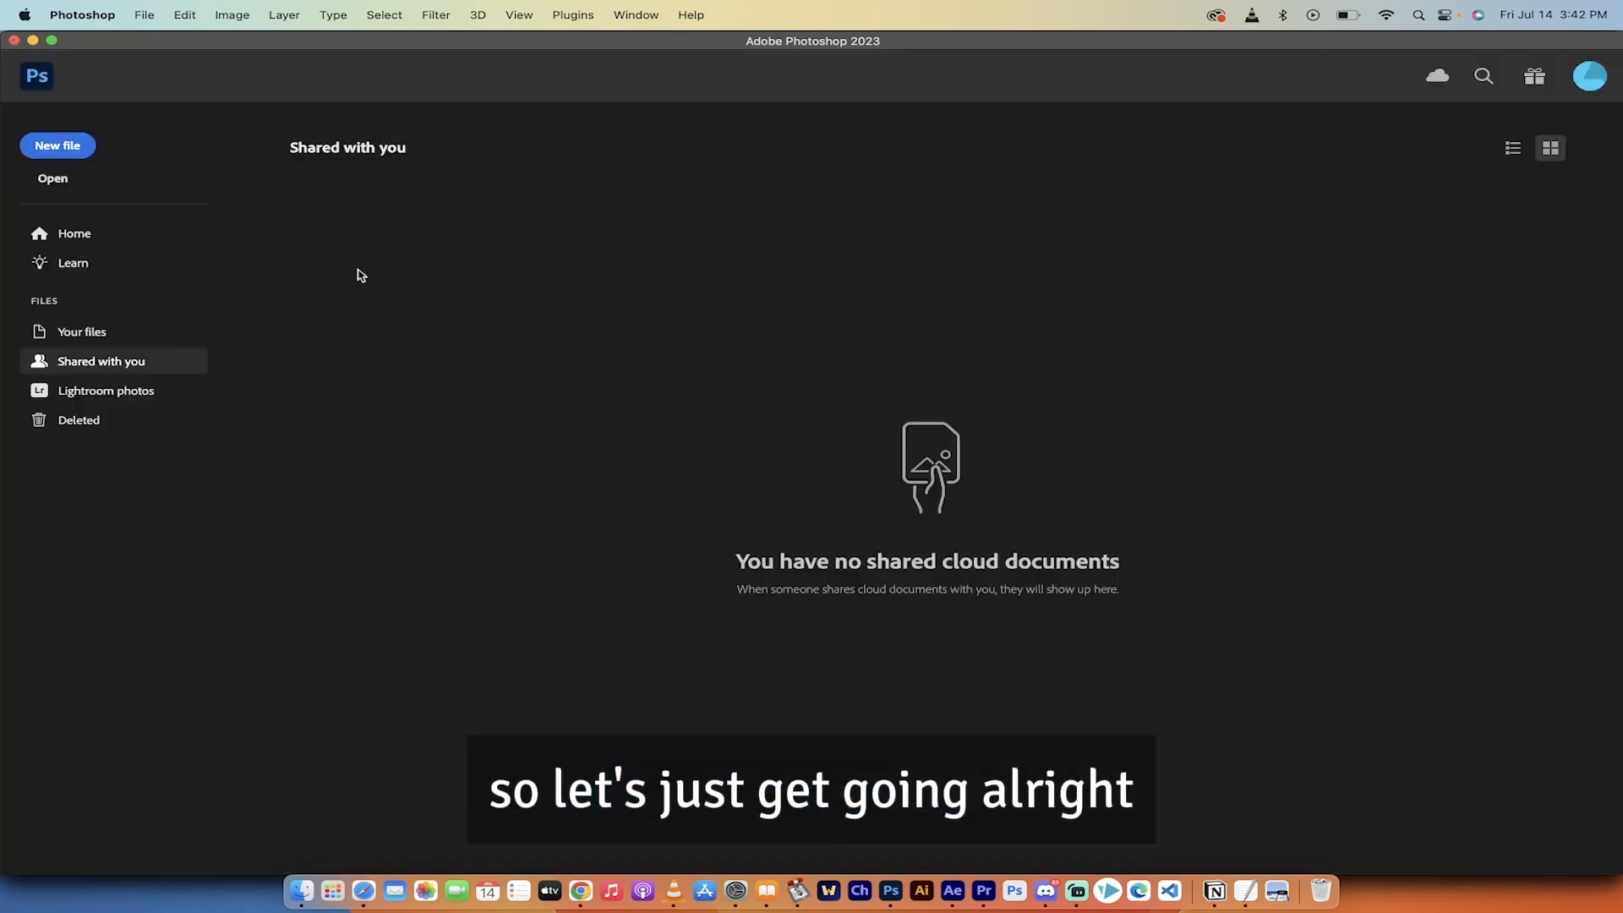
- Open the beach JPG from Finder's Pictures folder in Photoshop through Camera Raw, and unlock its Background layer
click(300, 892)
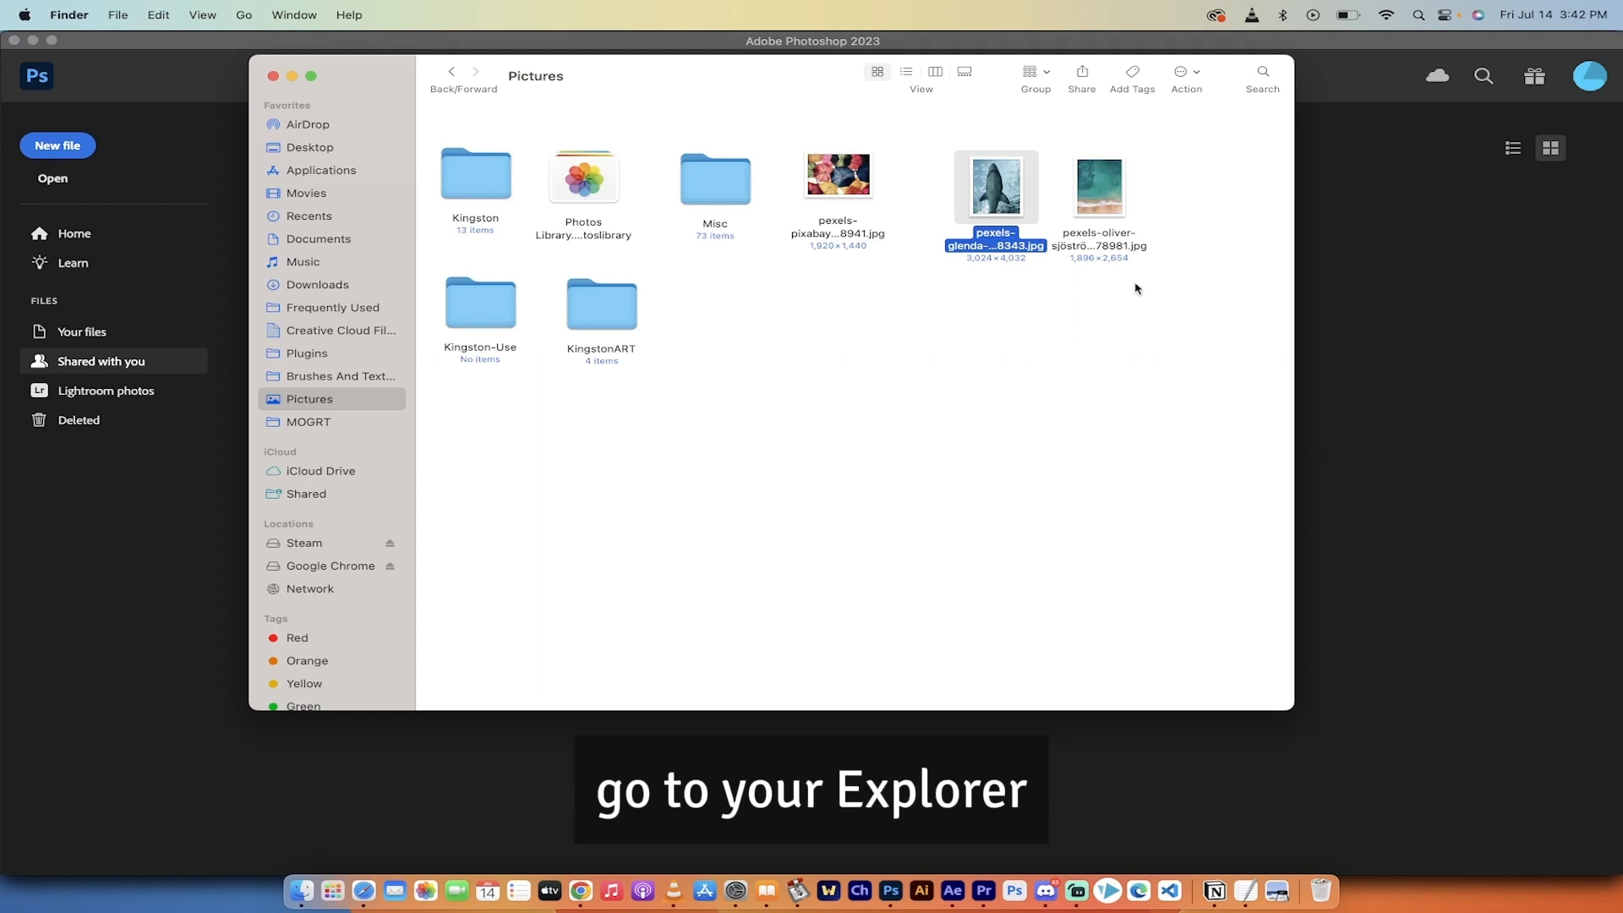
click(1115, 241)
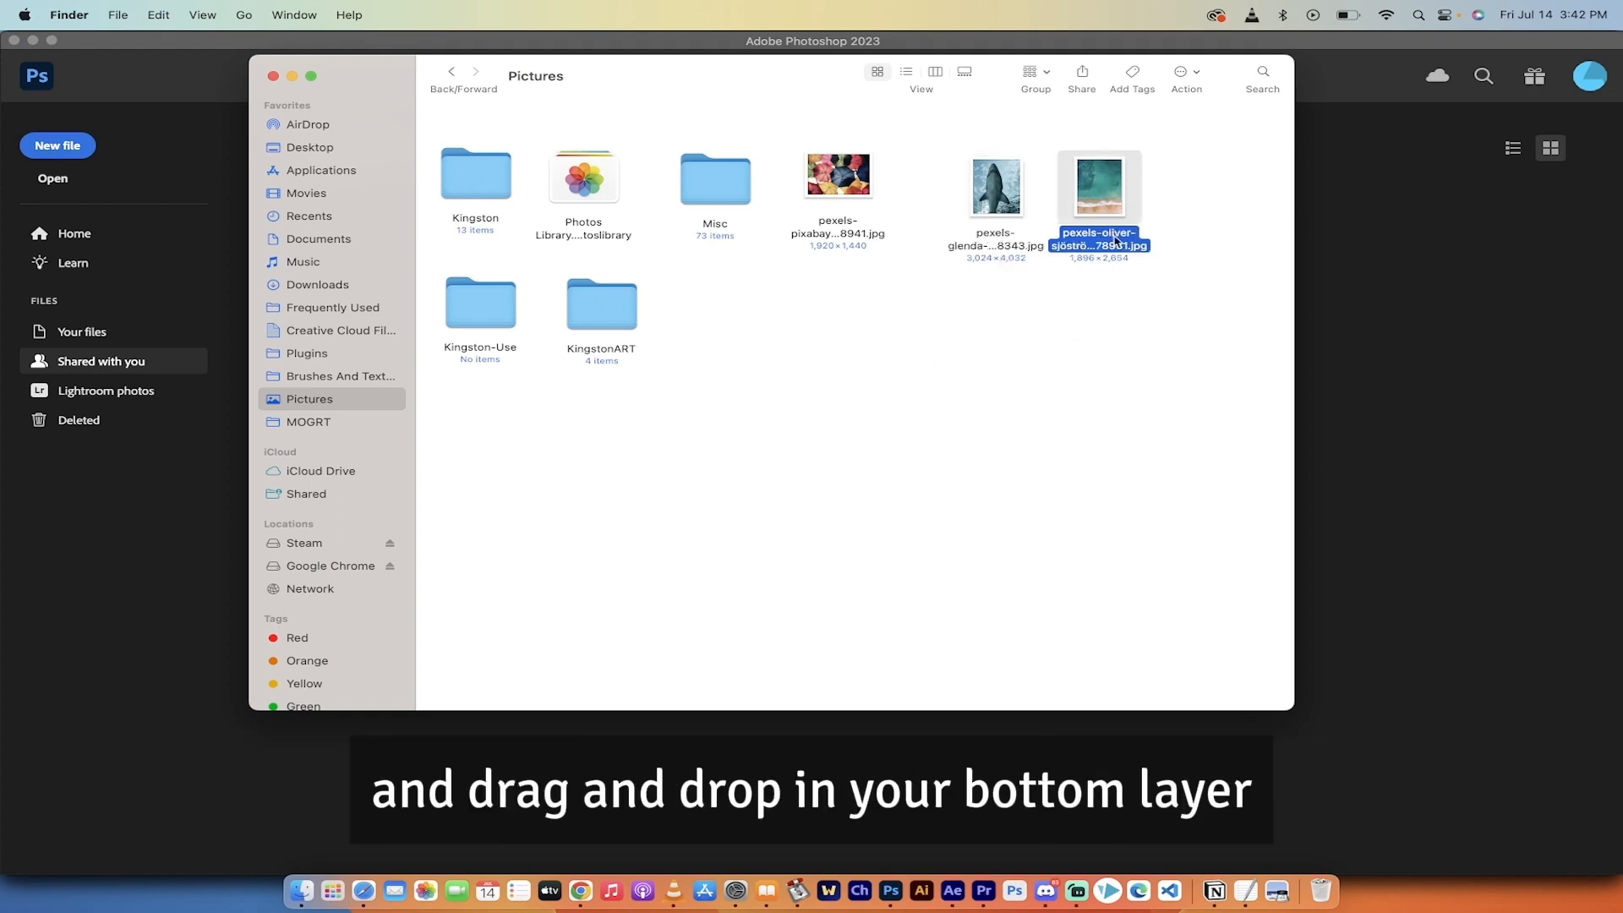
drag(1101, 240, 918, 593)
key(super+Tab)
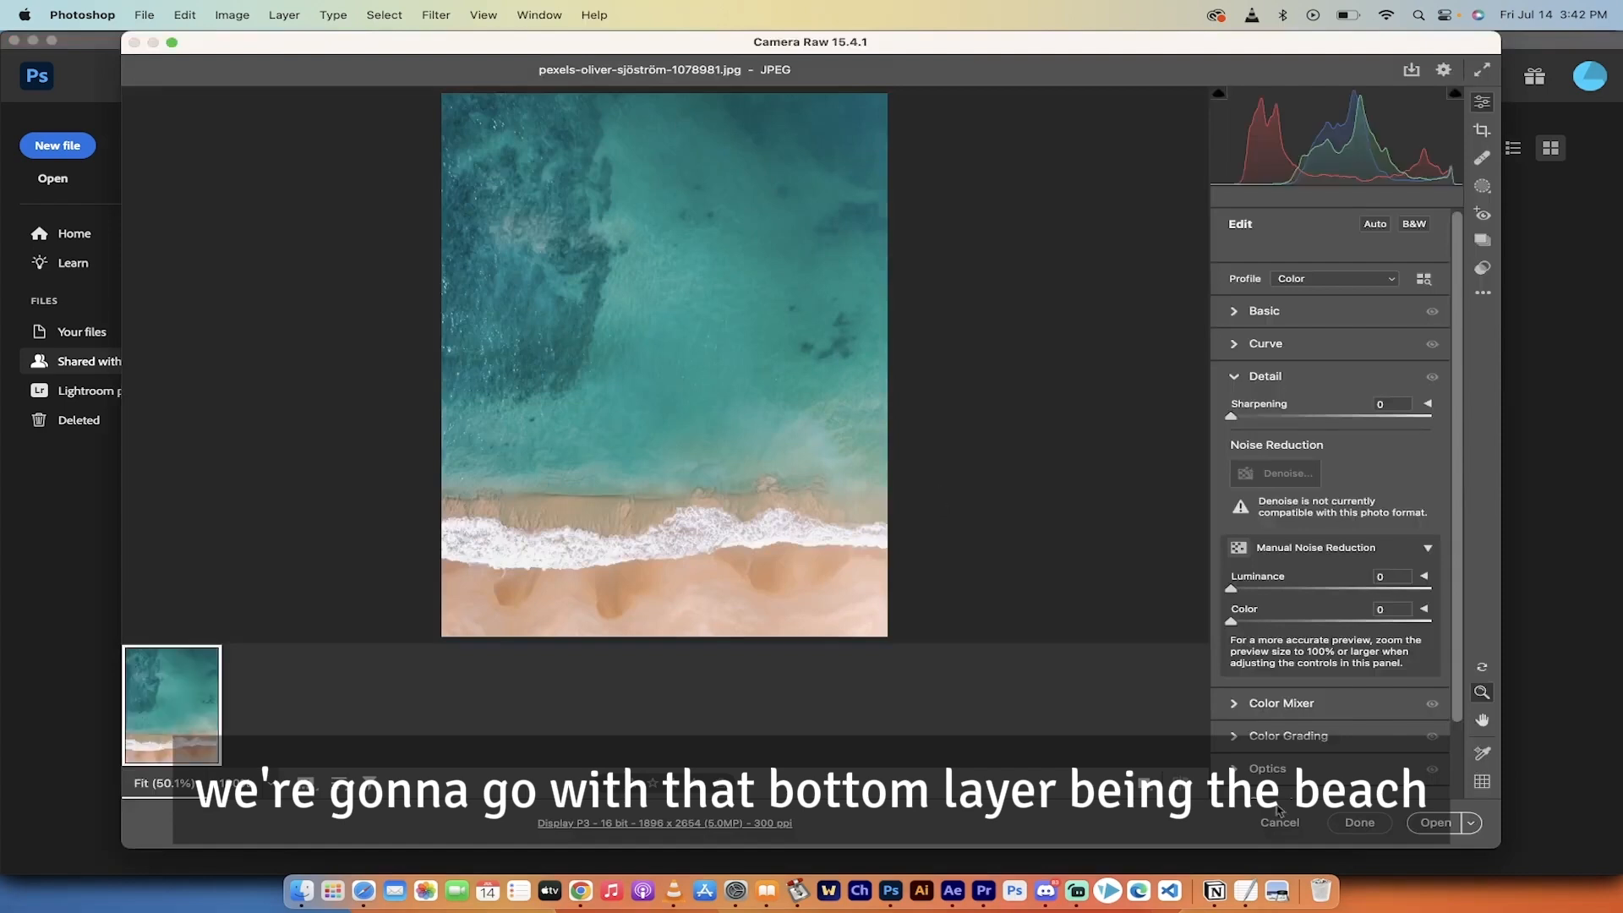
click(1434, 823)
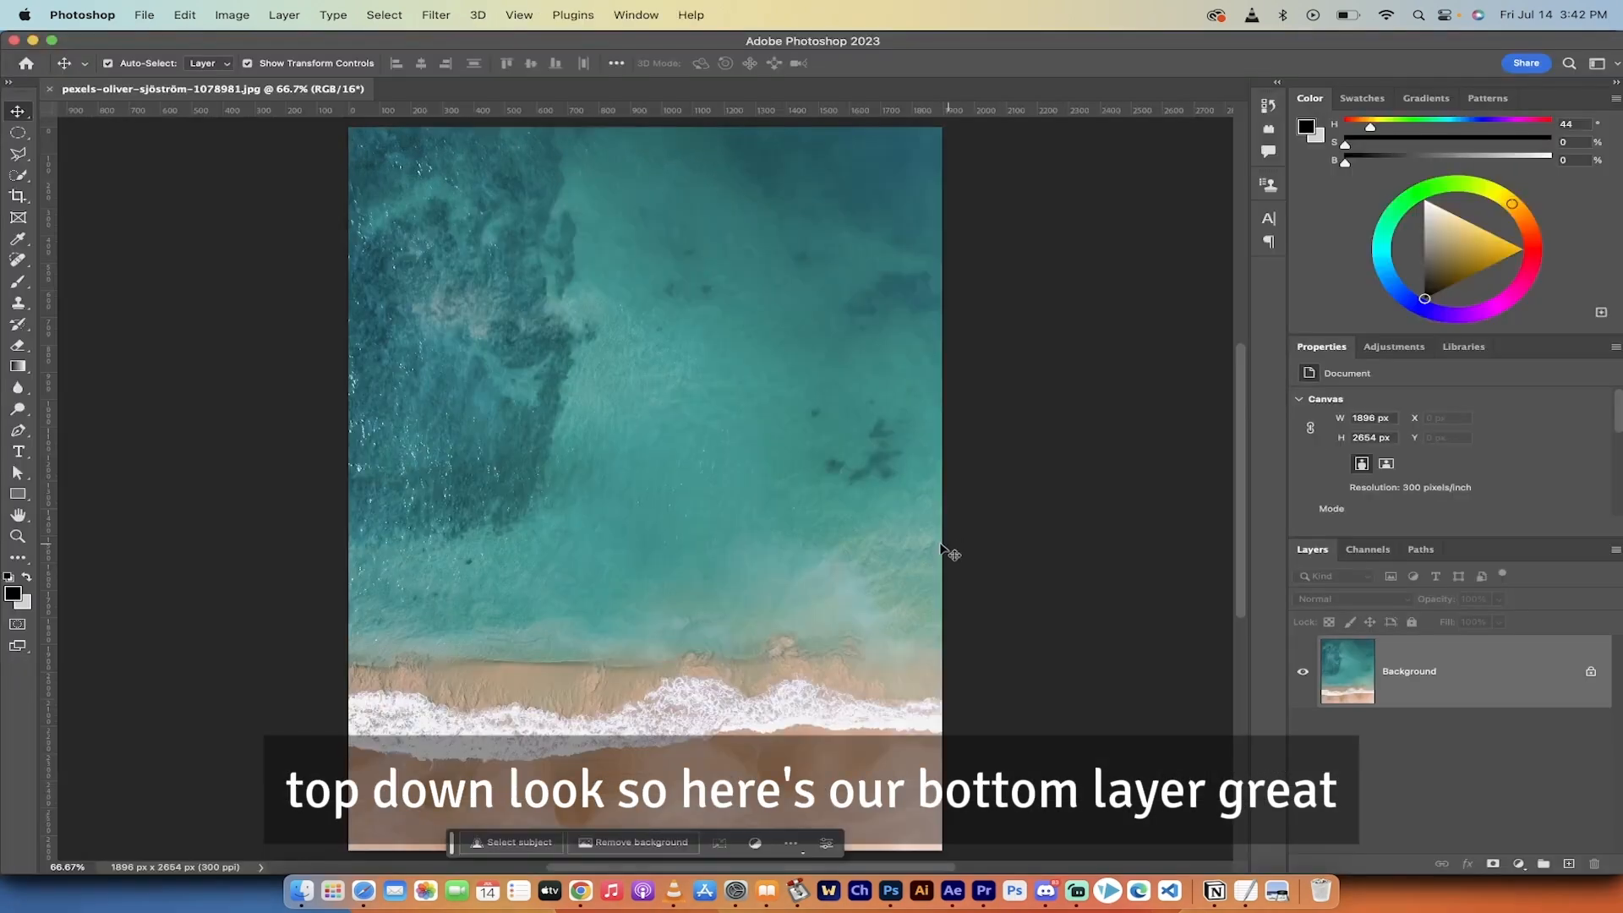
click(1592, 674)
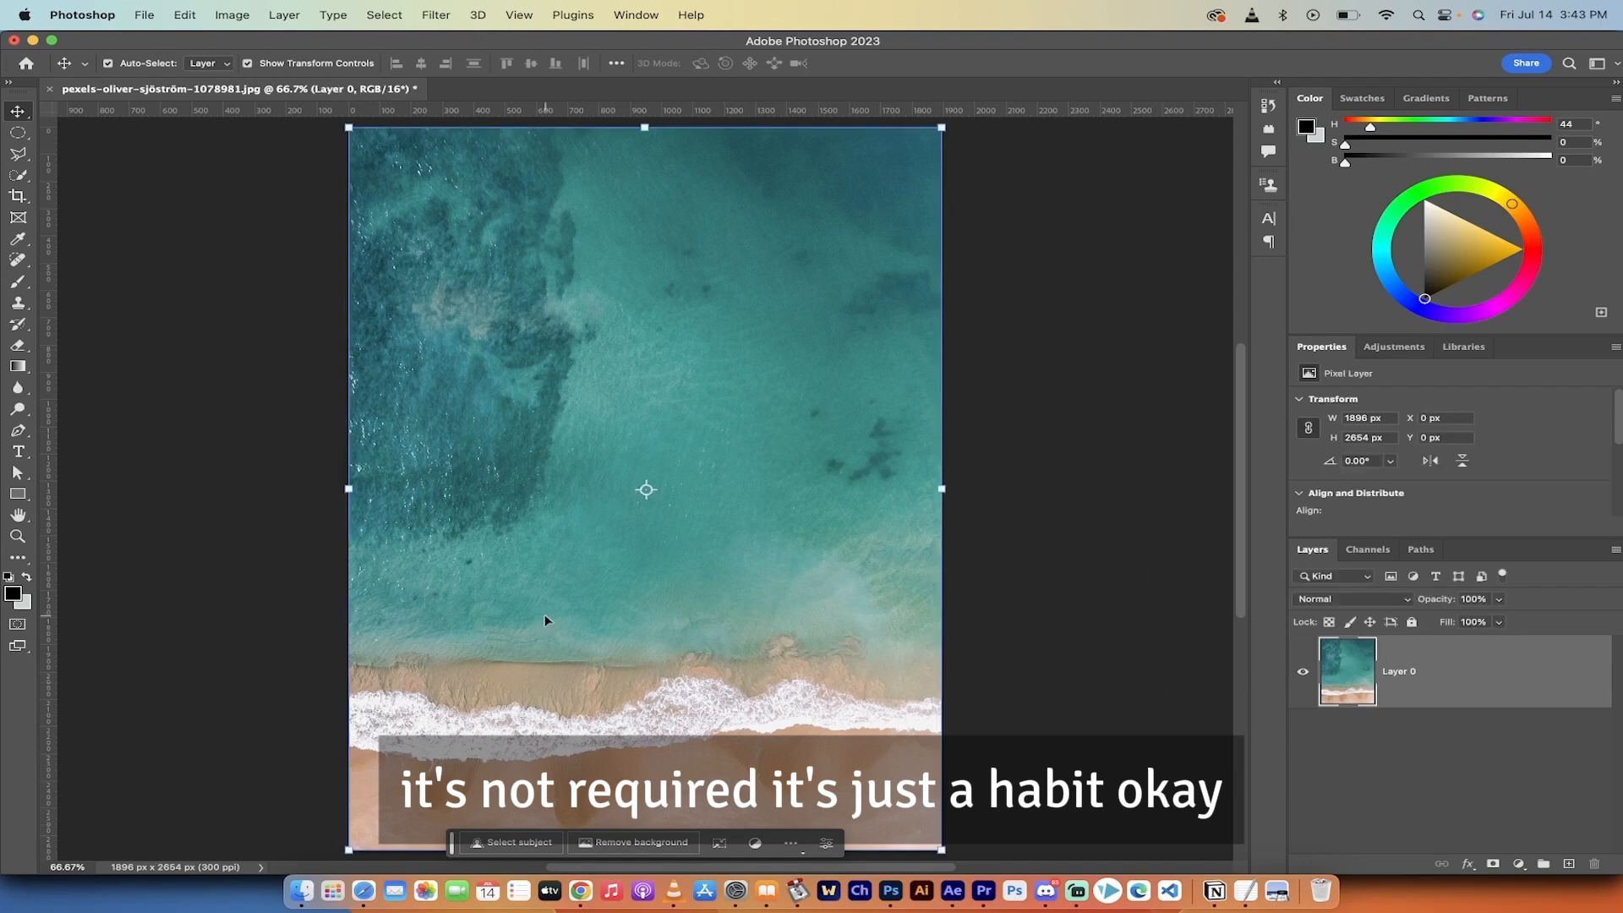
- Switch to Finder and place the shark JPG from the Pictures folder into the beach document, accepting it in Camera Raw
click(300, 892)
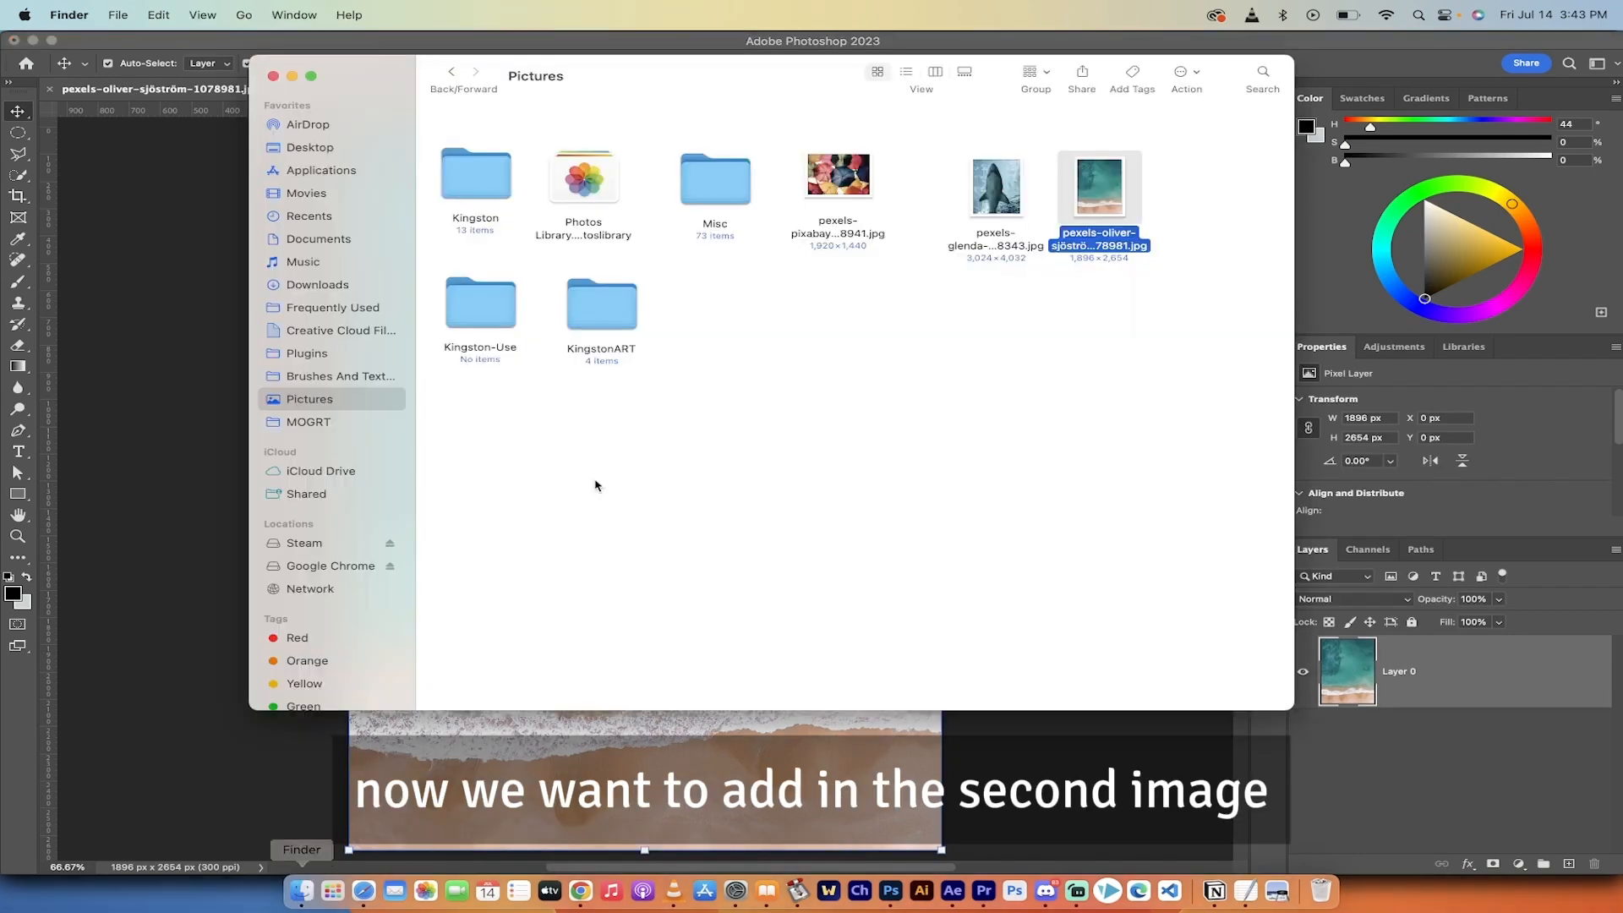
click(977, 190)
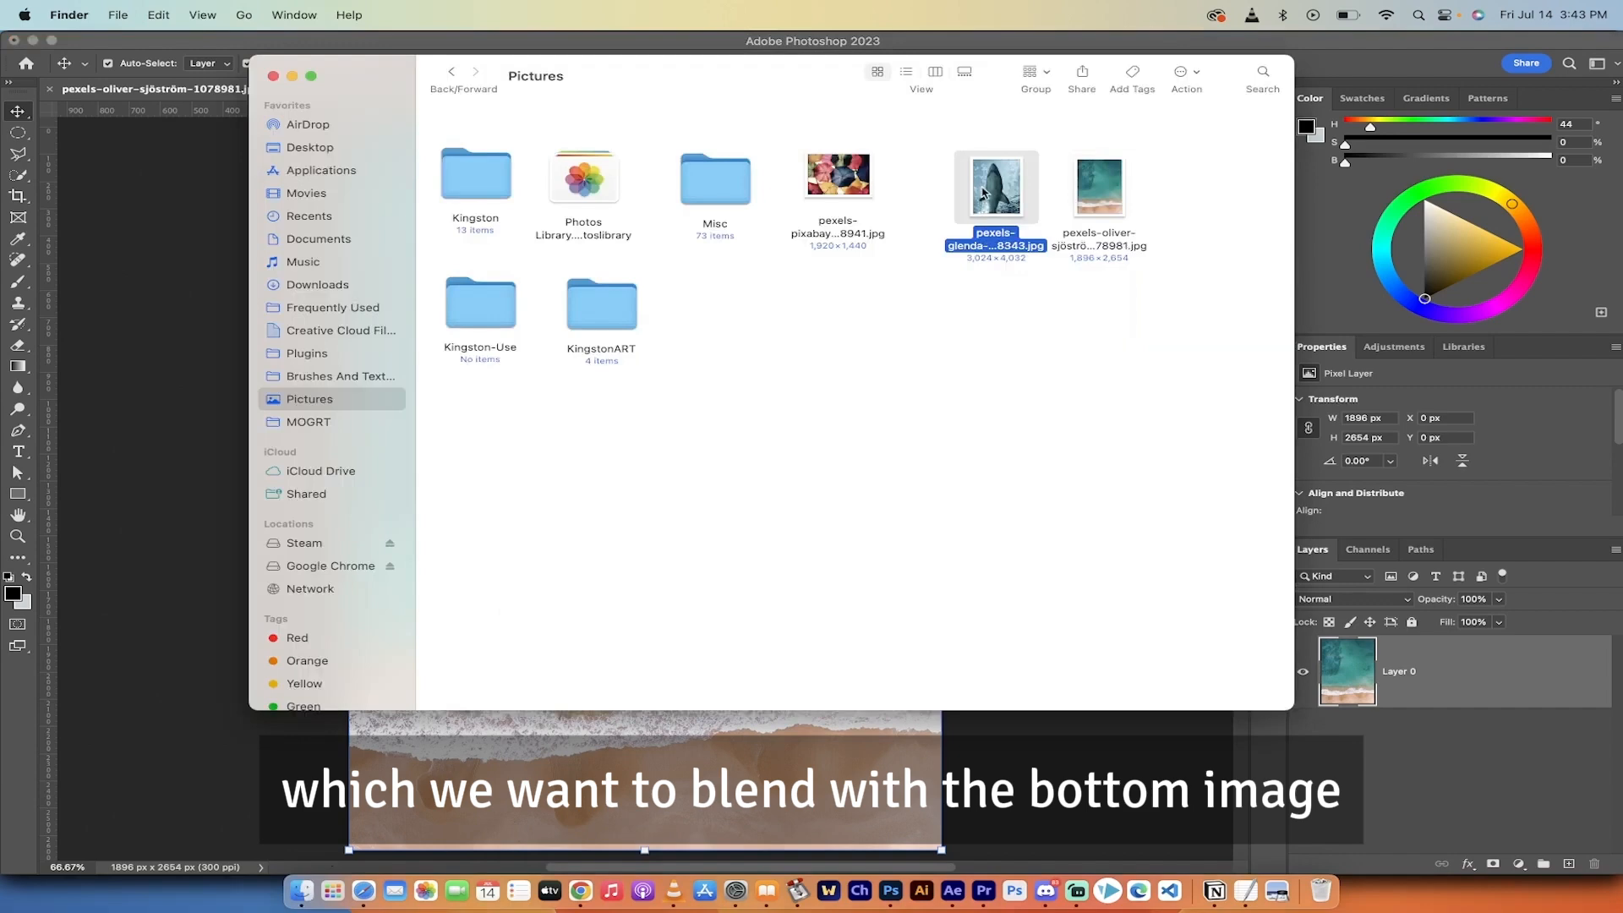
drag(994, 184, 707, 370)
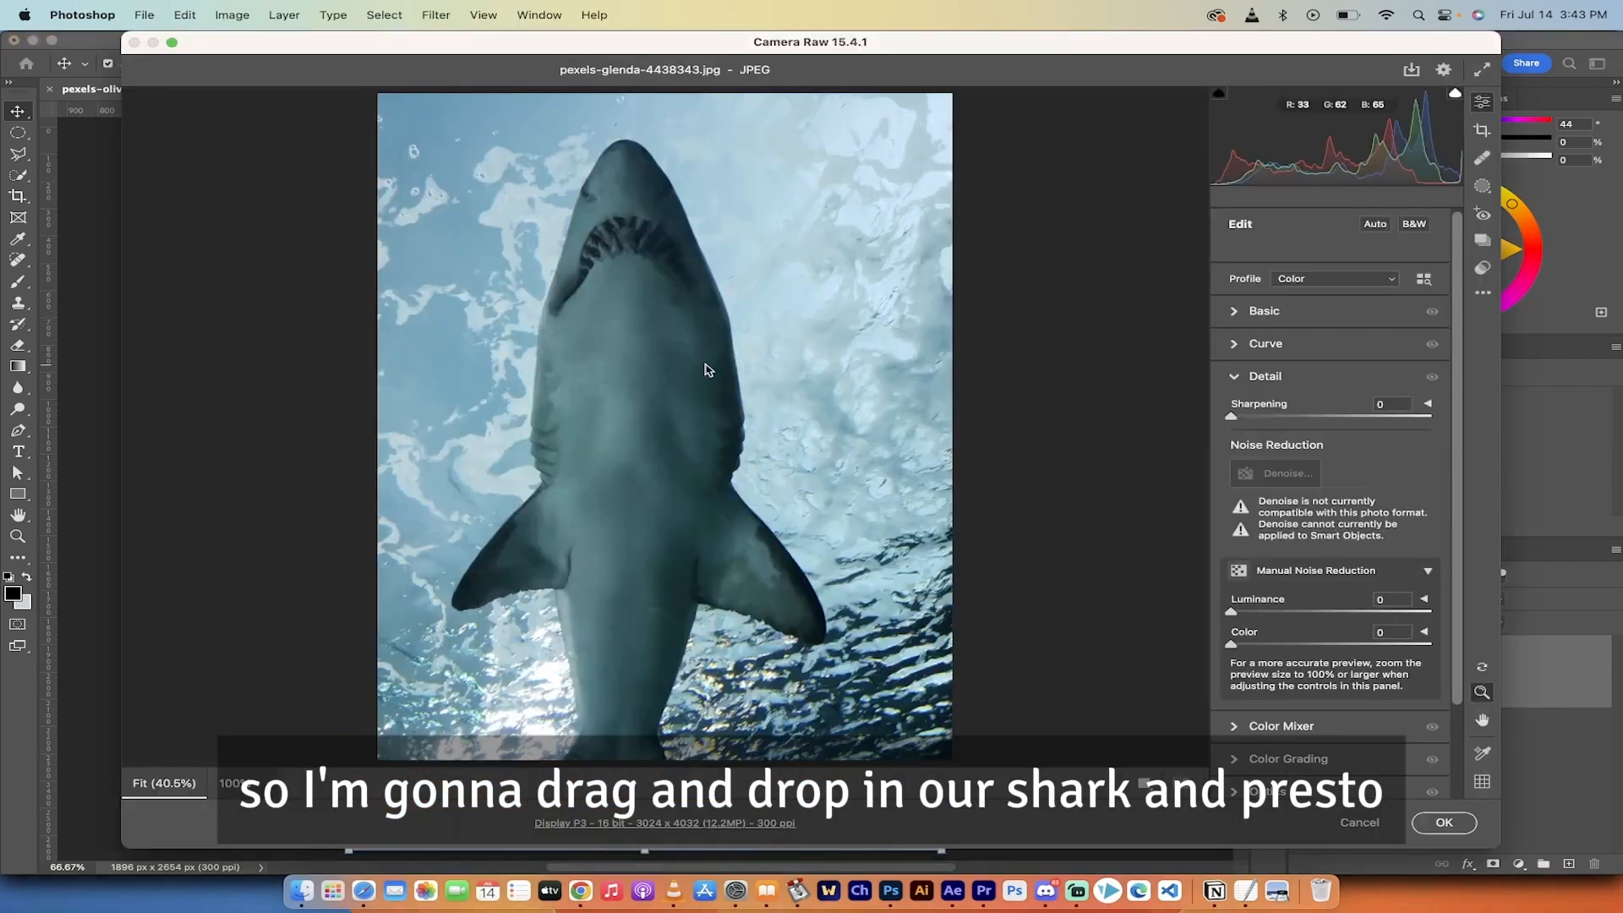
click(1444, 824)
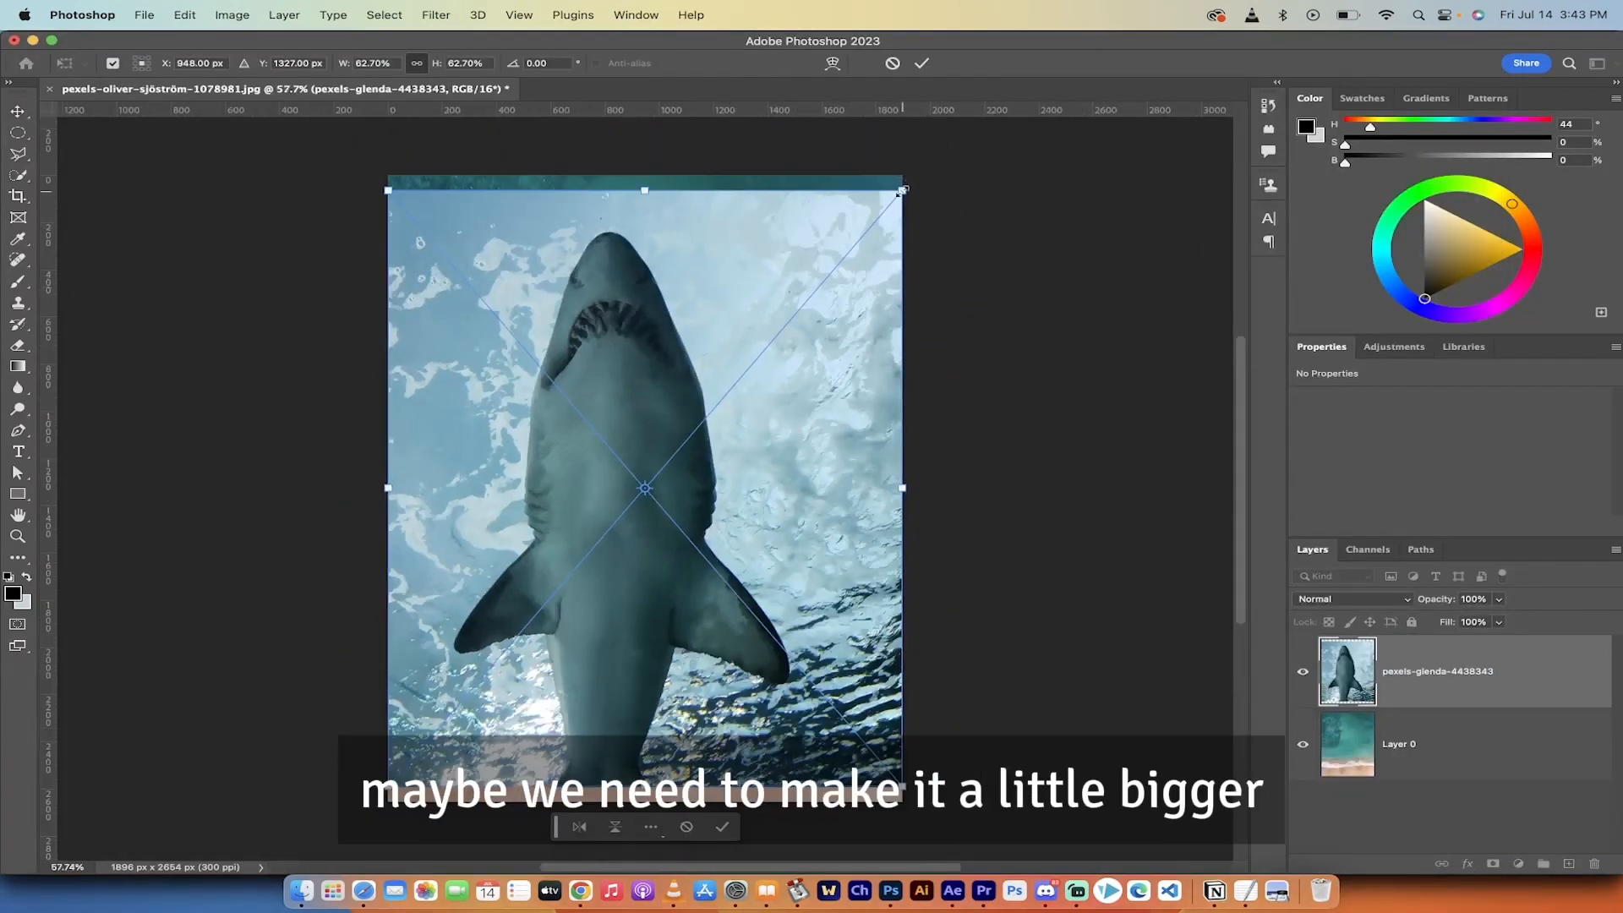
- Enlarge the placed shark image proportionally to about 2145 x 2860 px so it covers the canvas, and deselect it
drag(902, 191, 957, 152)
drag(639, 304, 623, 342)
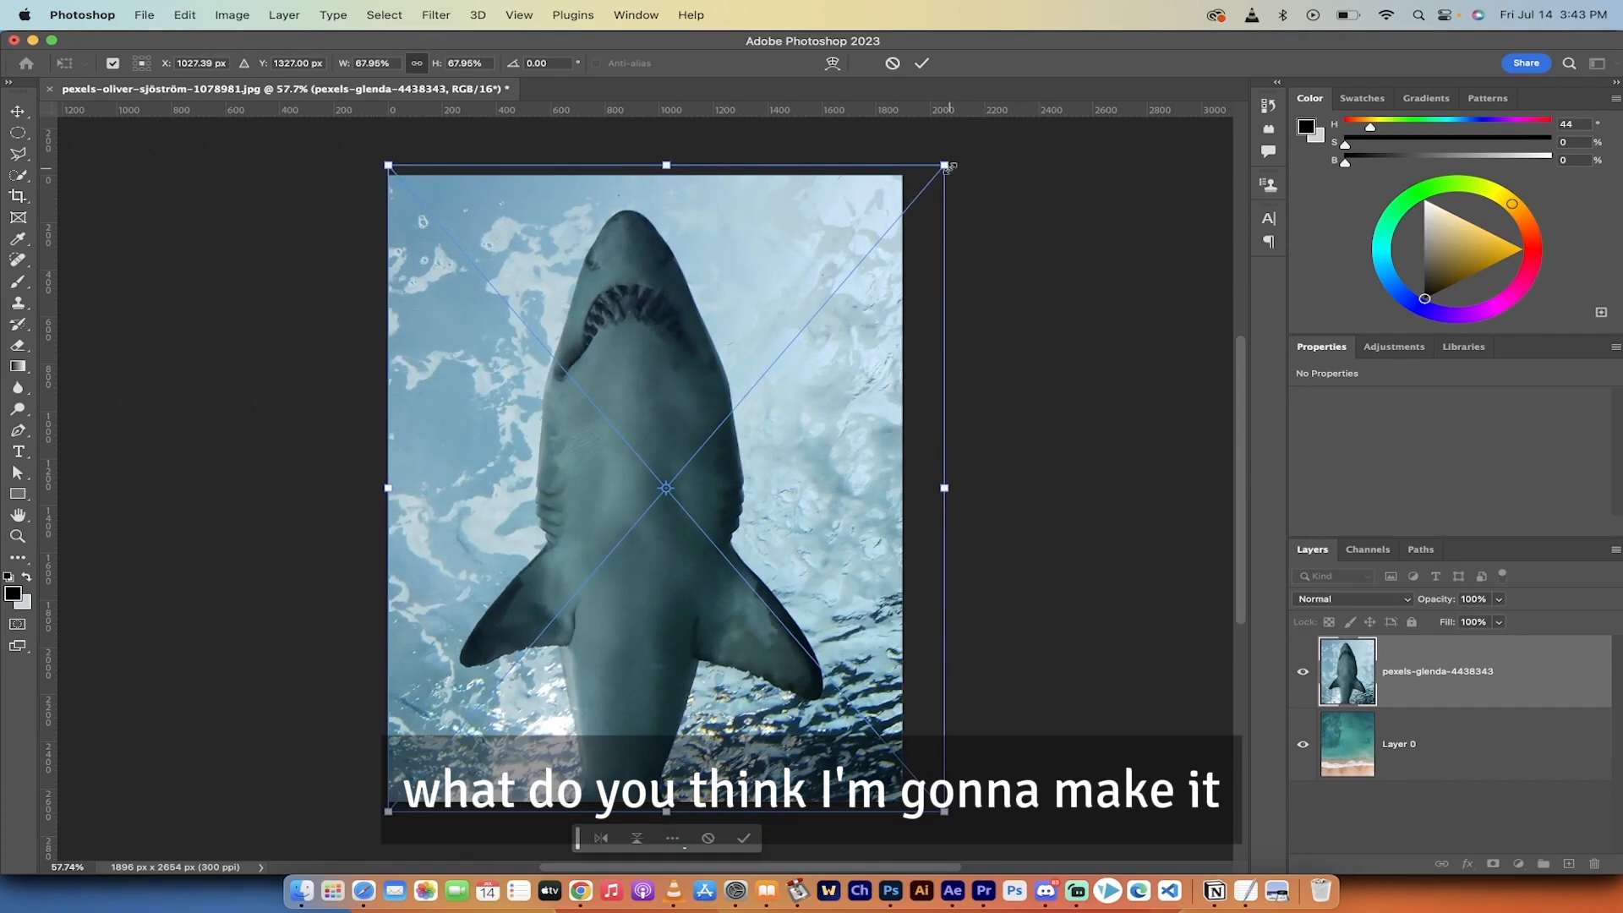
drag(947, 168, 991, 153)
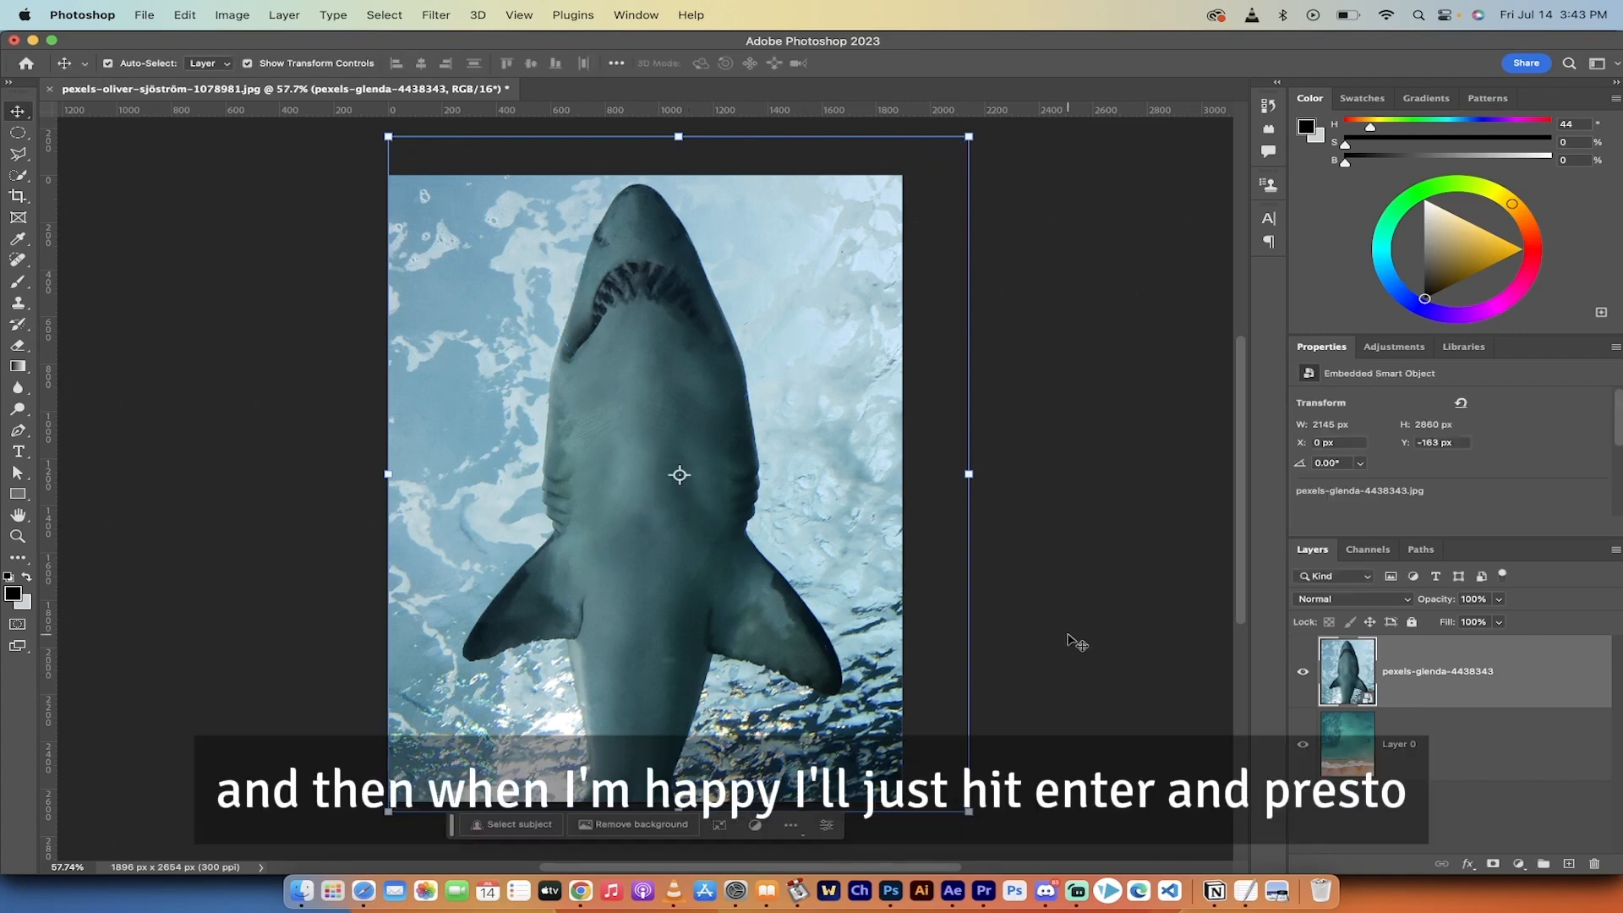
click(1076, 643)
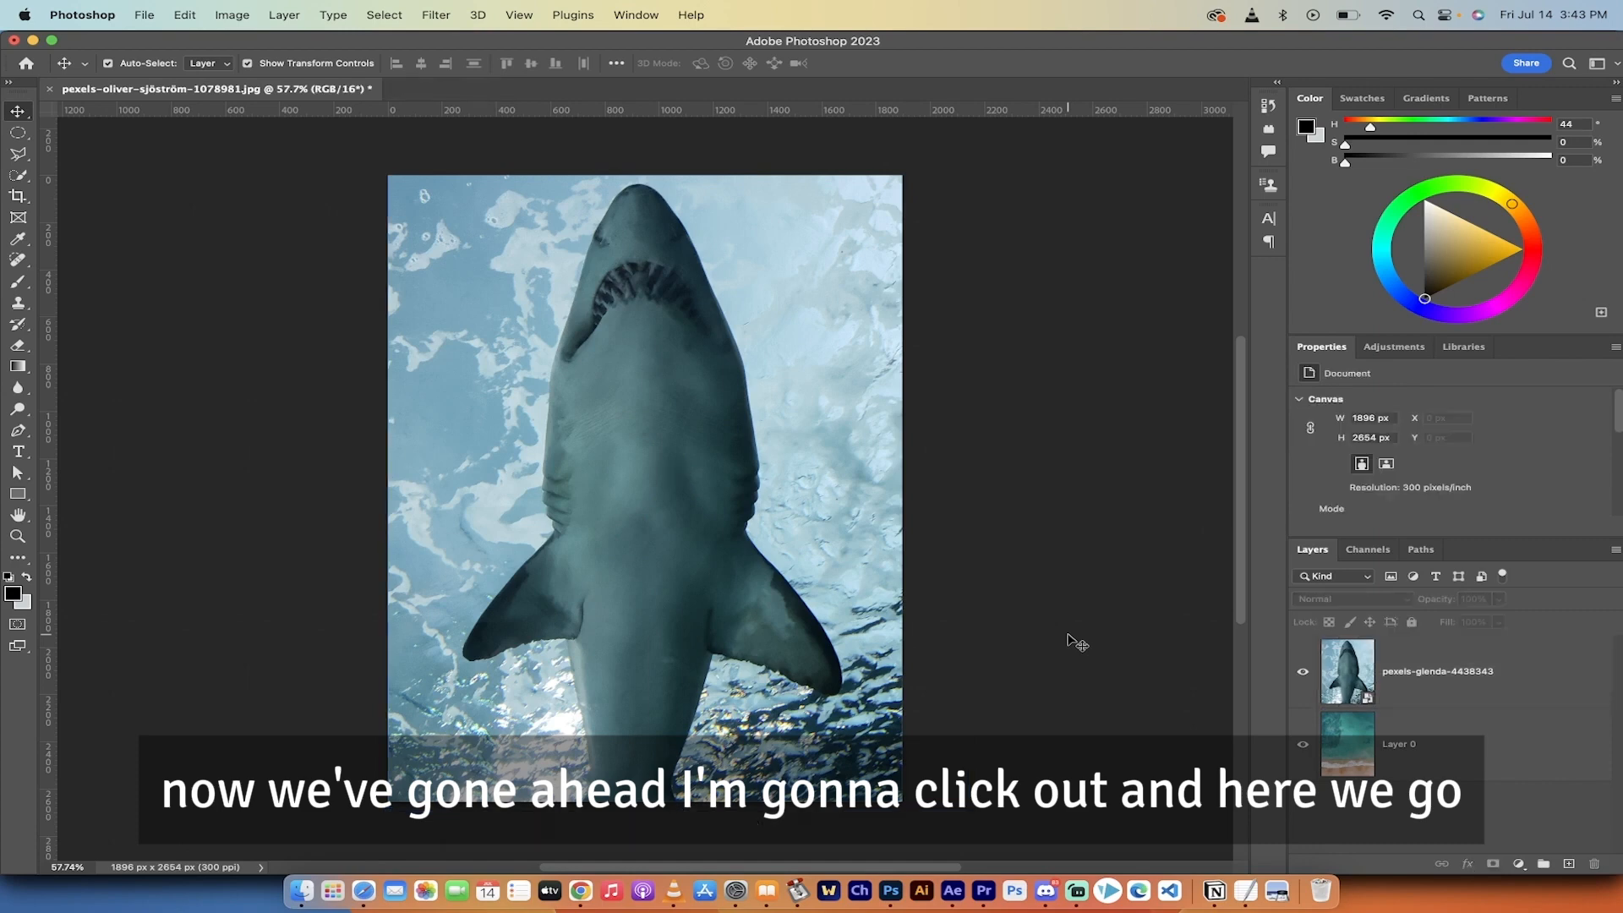
- Check the beach beneath the shark by hiding and showing the shark layer, and add a white layer mask to the shark layer
click(1304, 673)
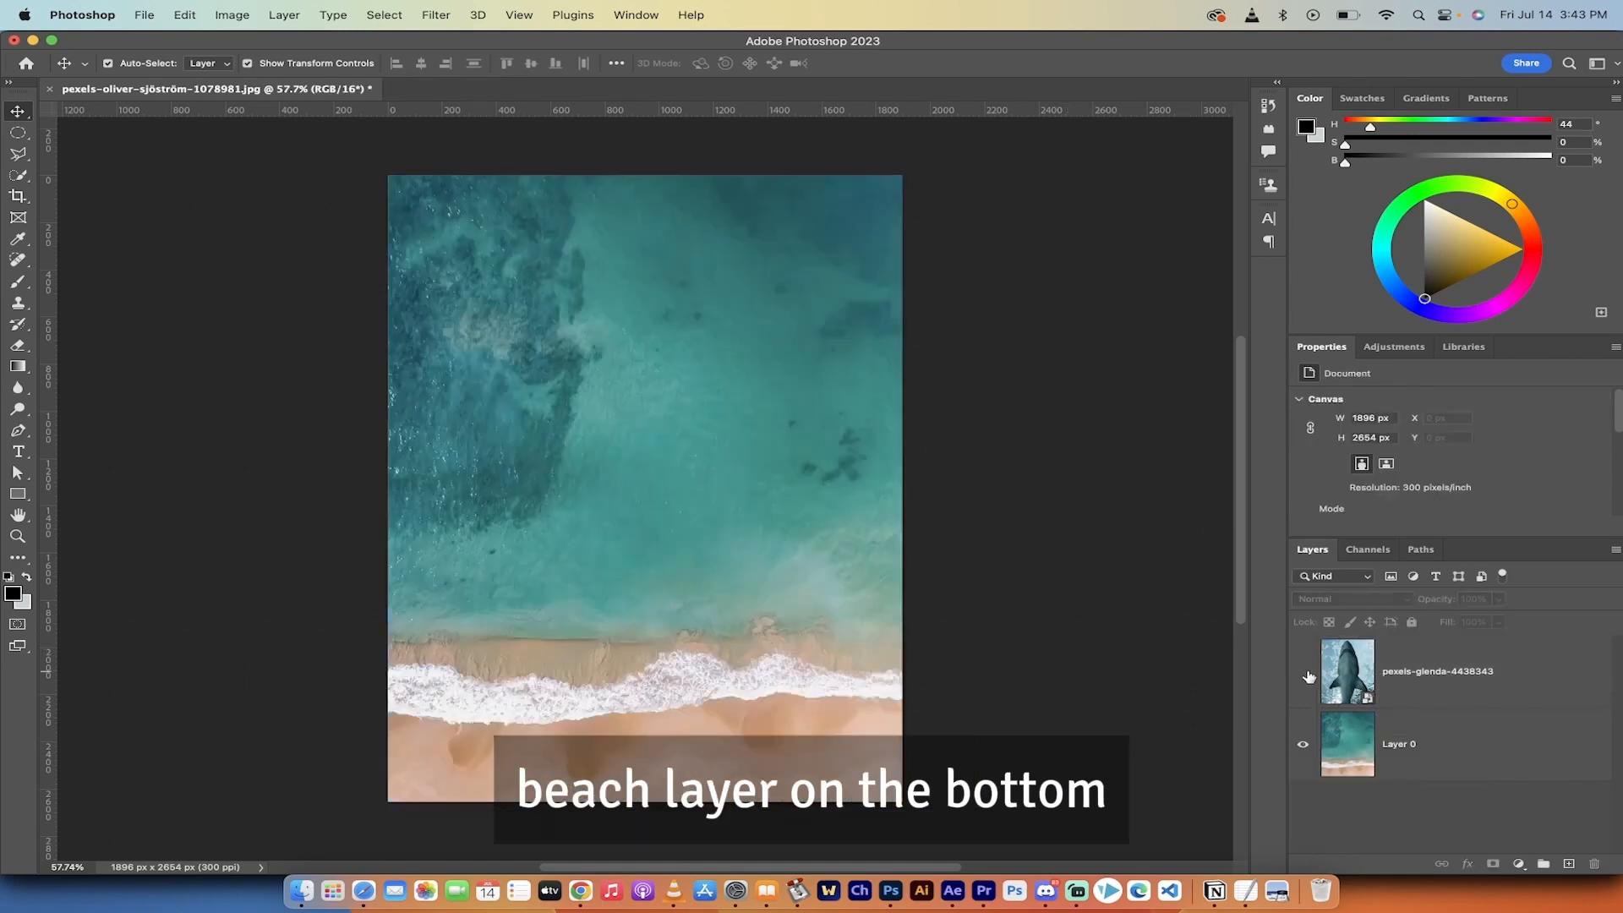
click(1303, 673)
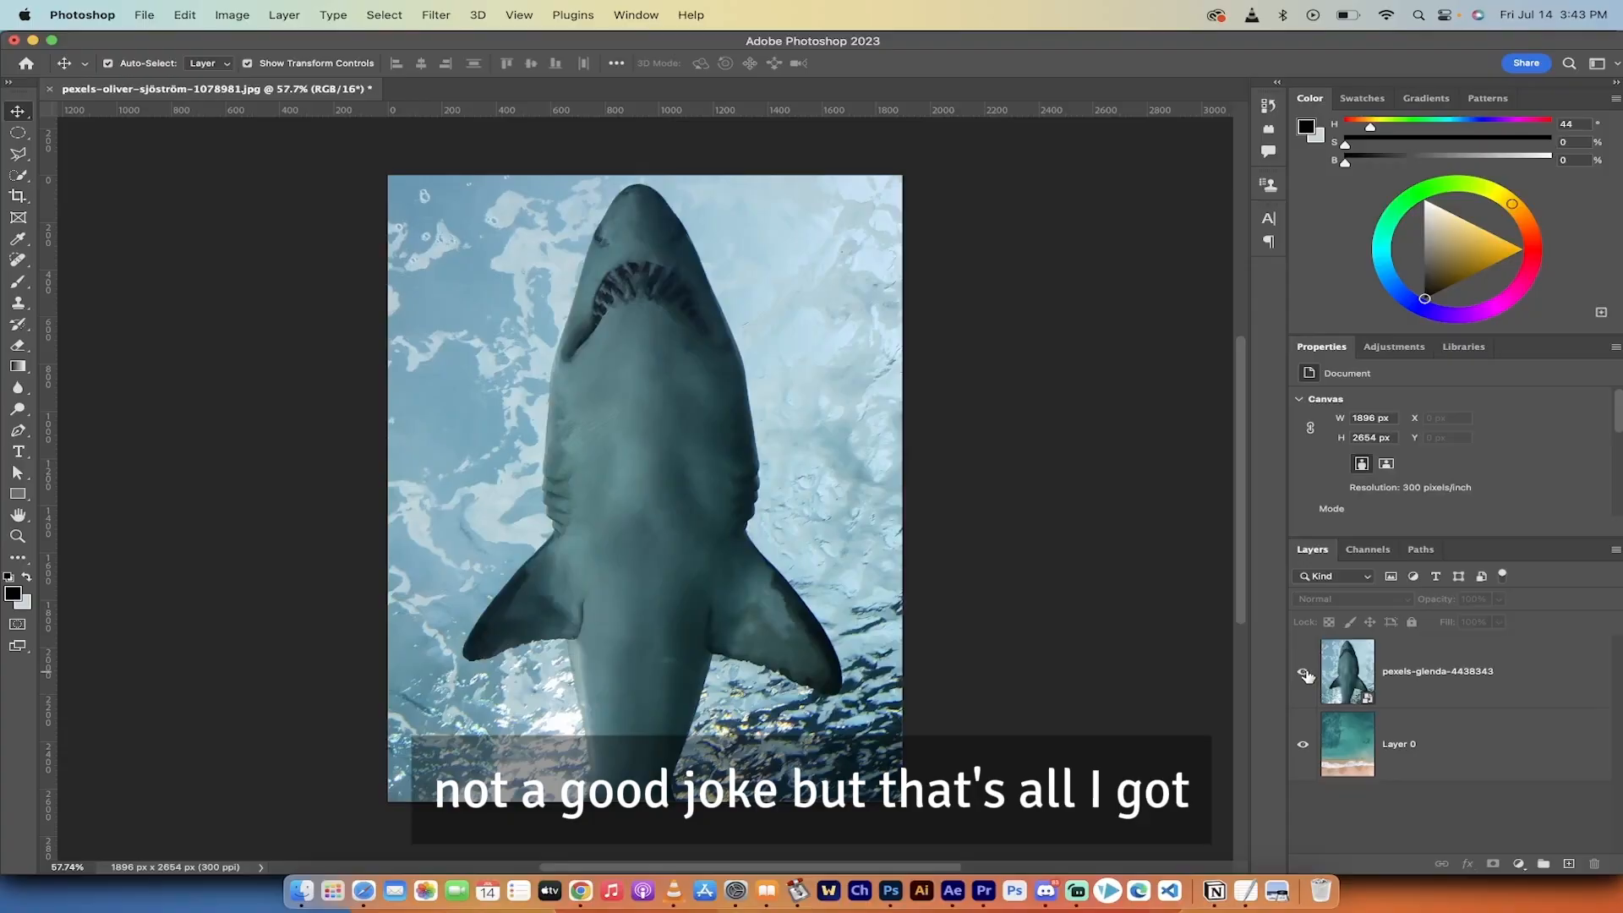
click(1352, 675)
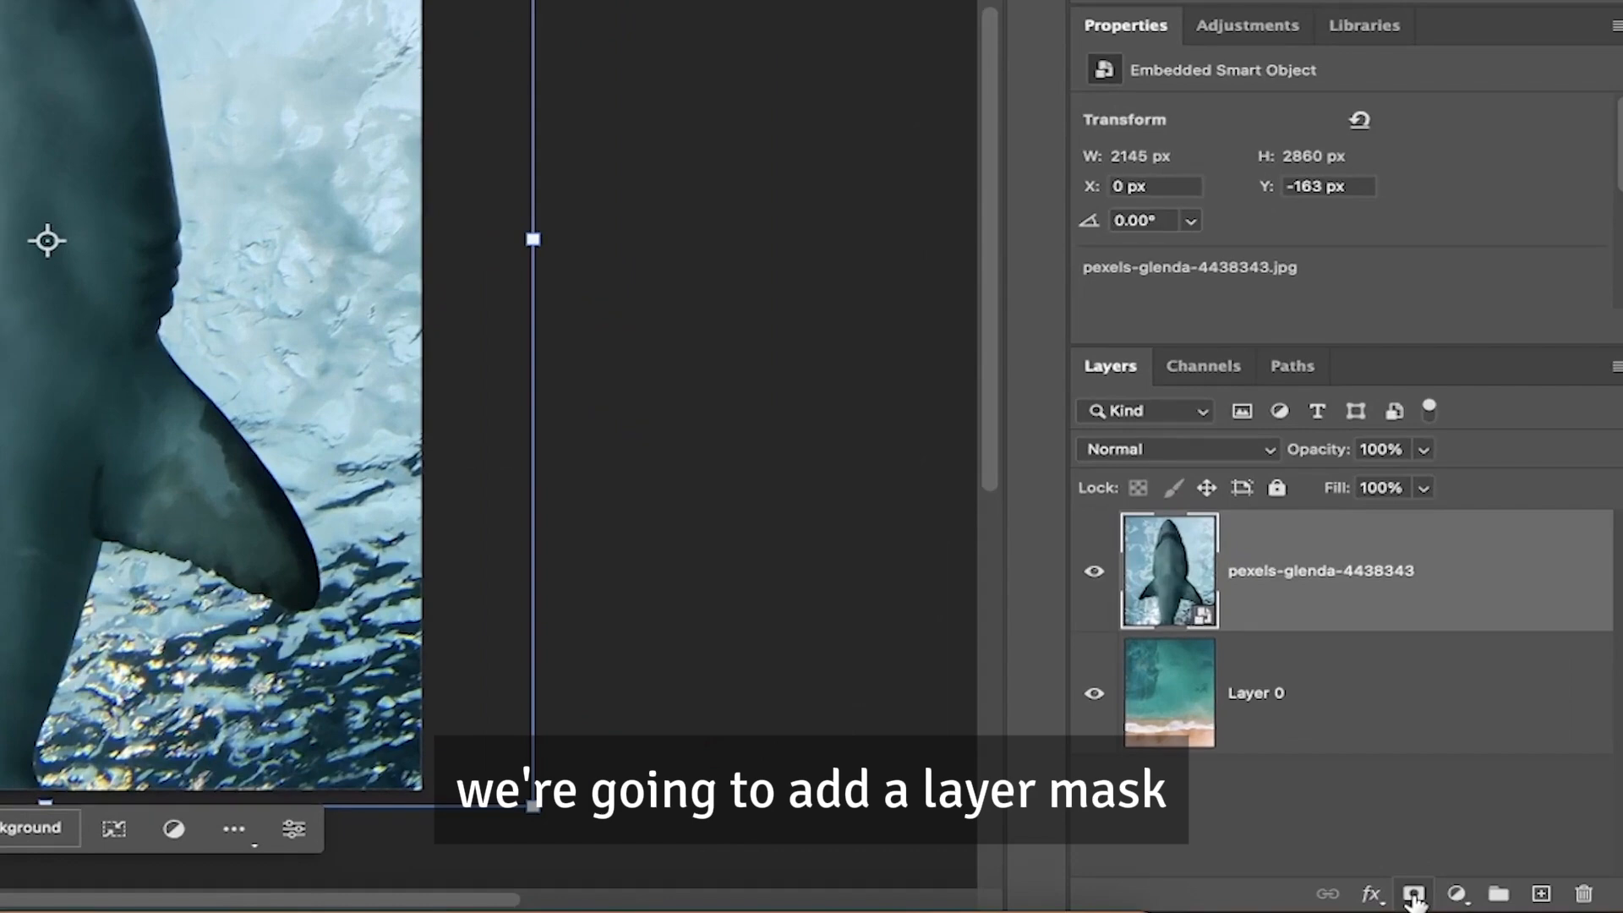
click(1413, 895)
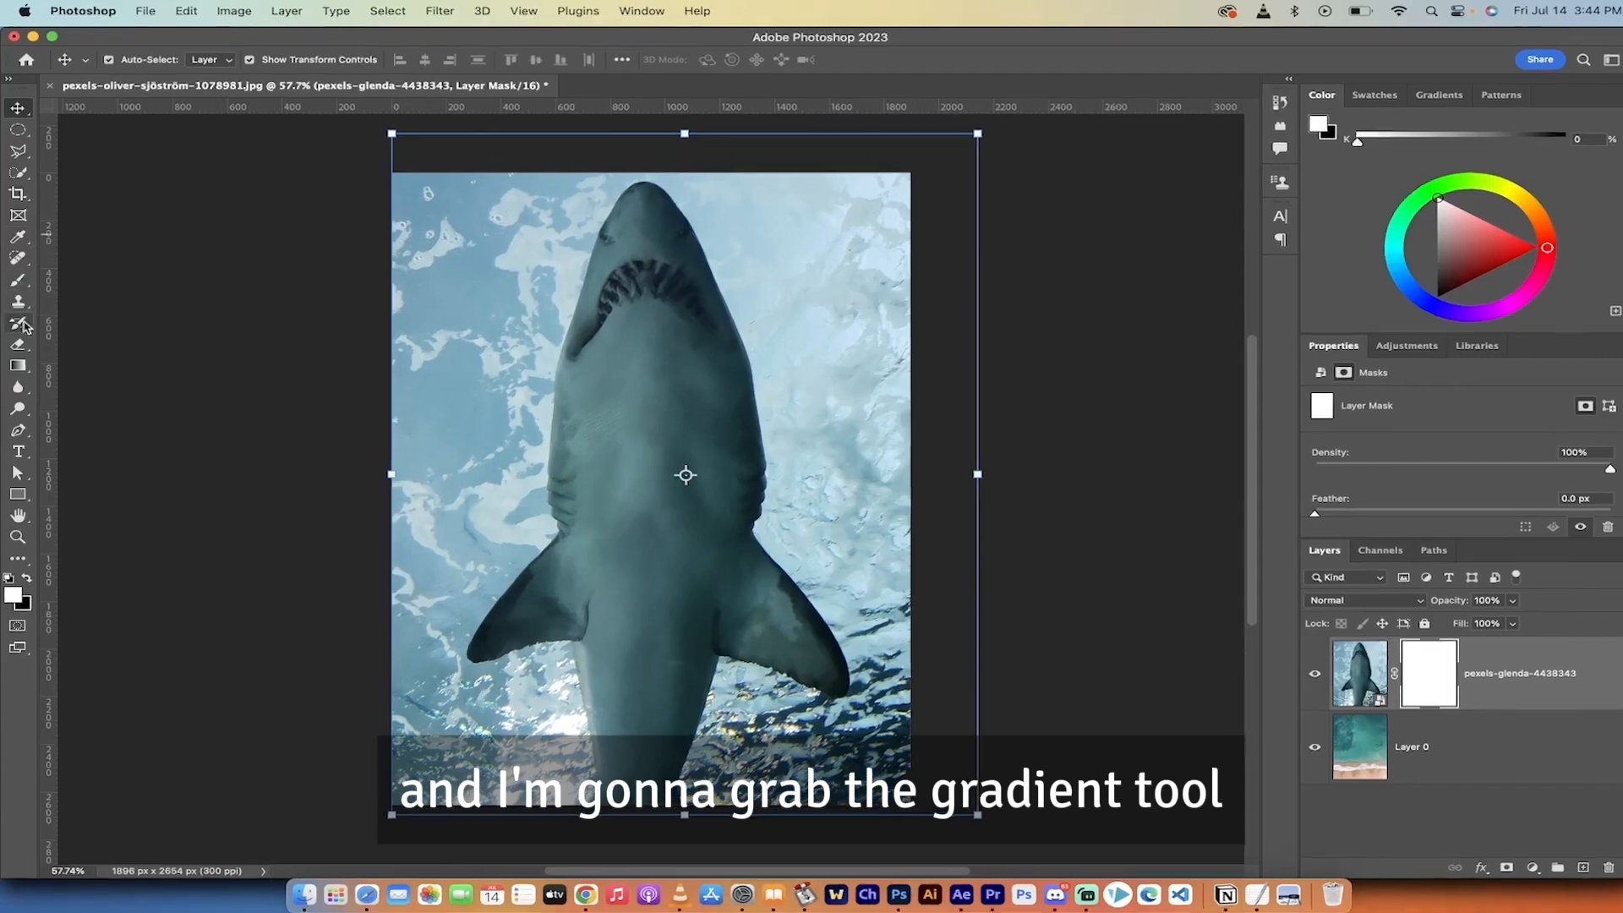
- Activate the Gradient tool, keep white as foreground and black as background, and look through the Basics gradient presets
click(17, 359)
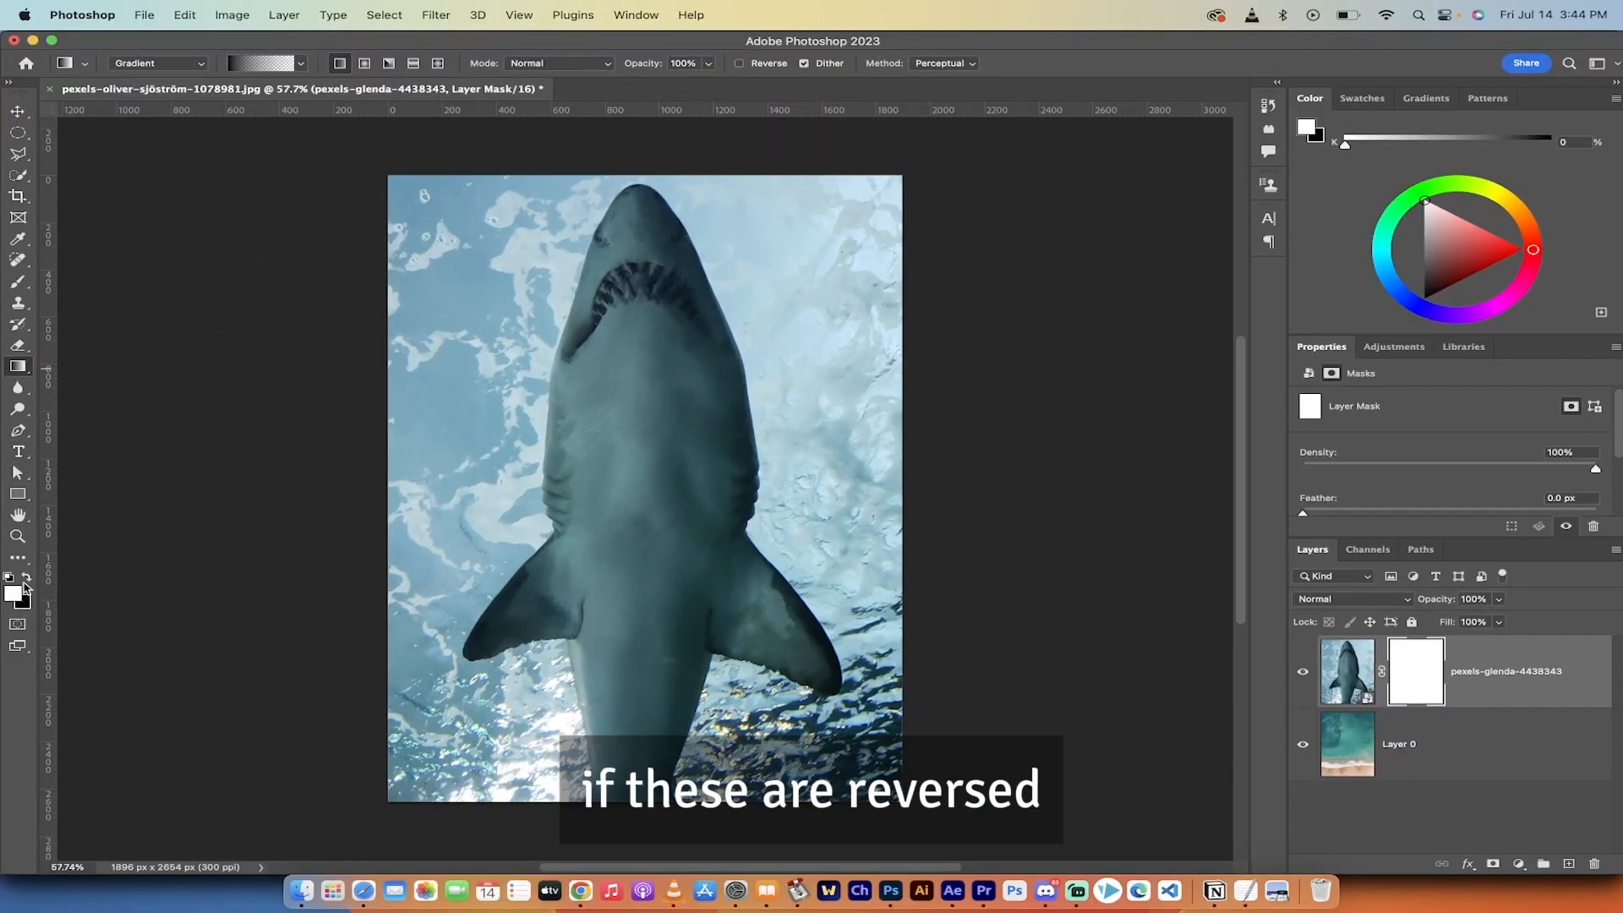
click(26, 578)
click(27, 578)
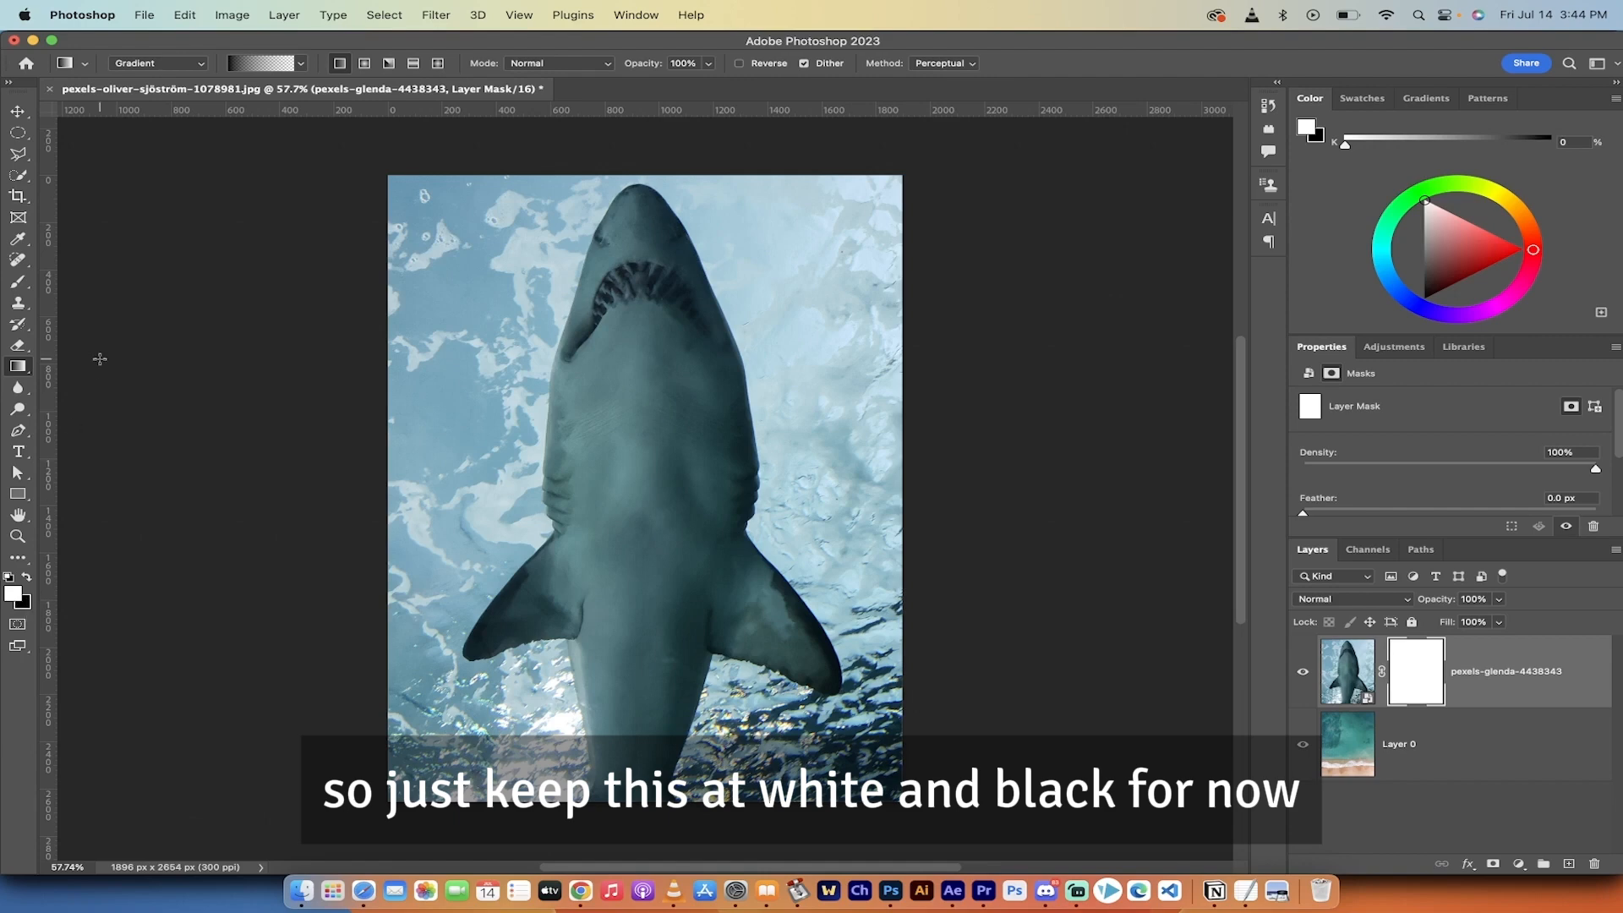
click(302, 65)
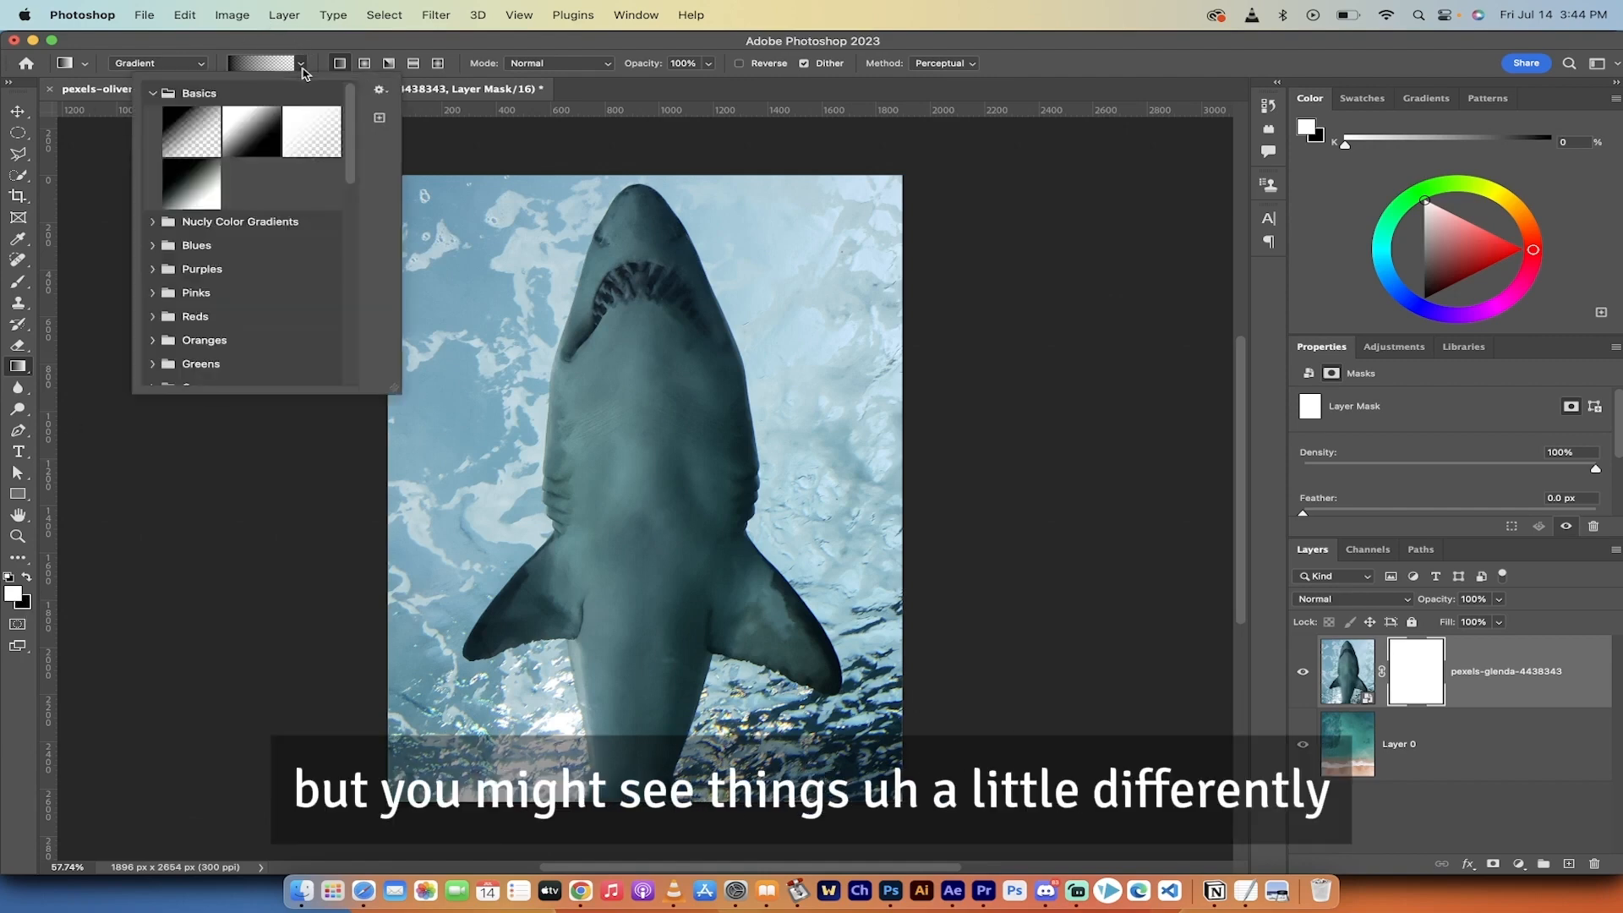
click(303, 68)
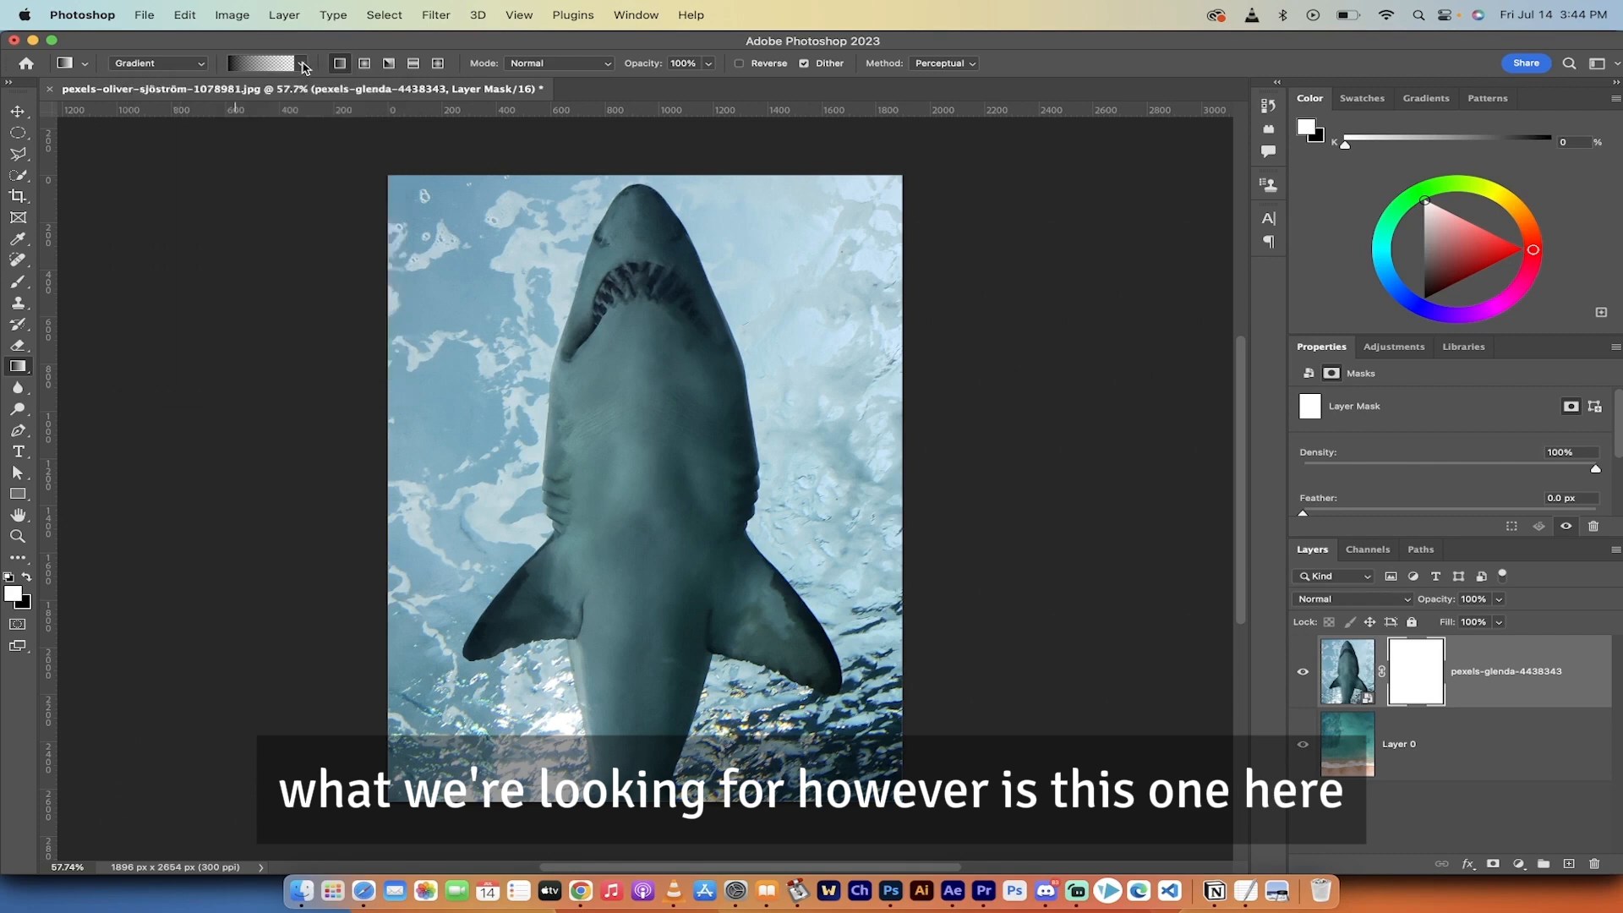
click(304, 67)
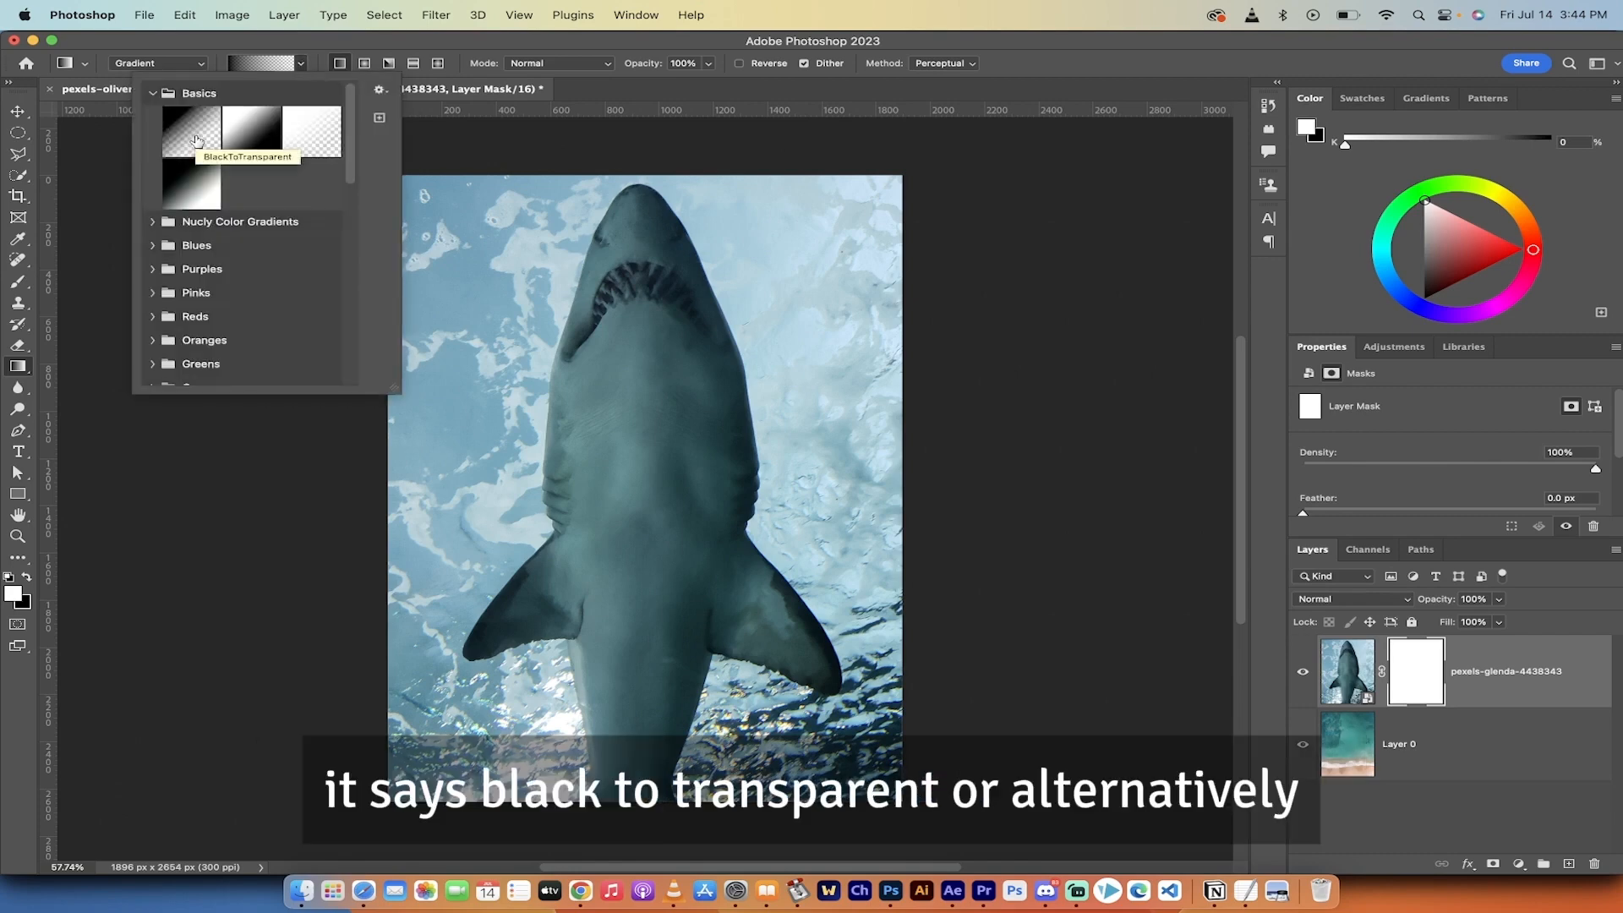
click(301, 65)
- Make black the foreground colour and choose the Foreground to Transparent preset from the Basics gradients
click(26, 578)
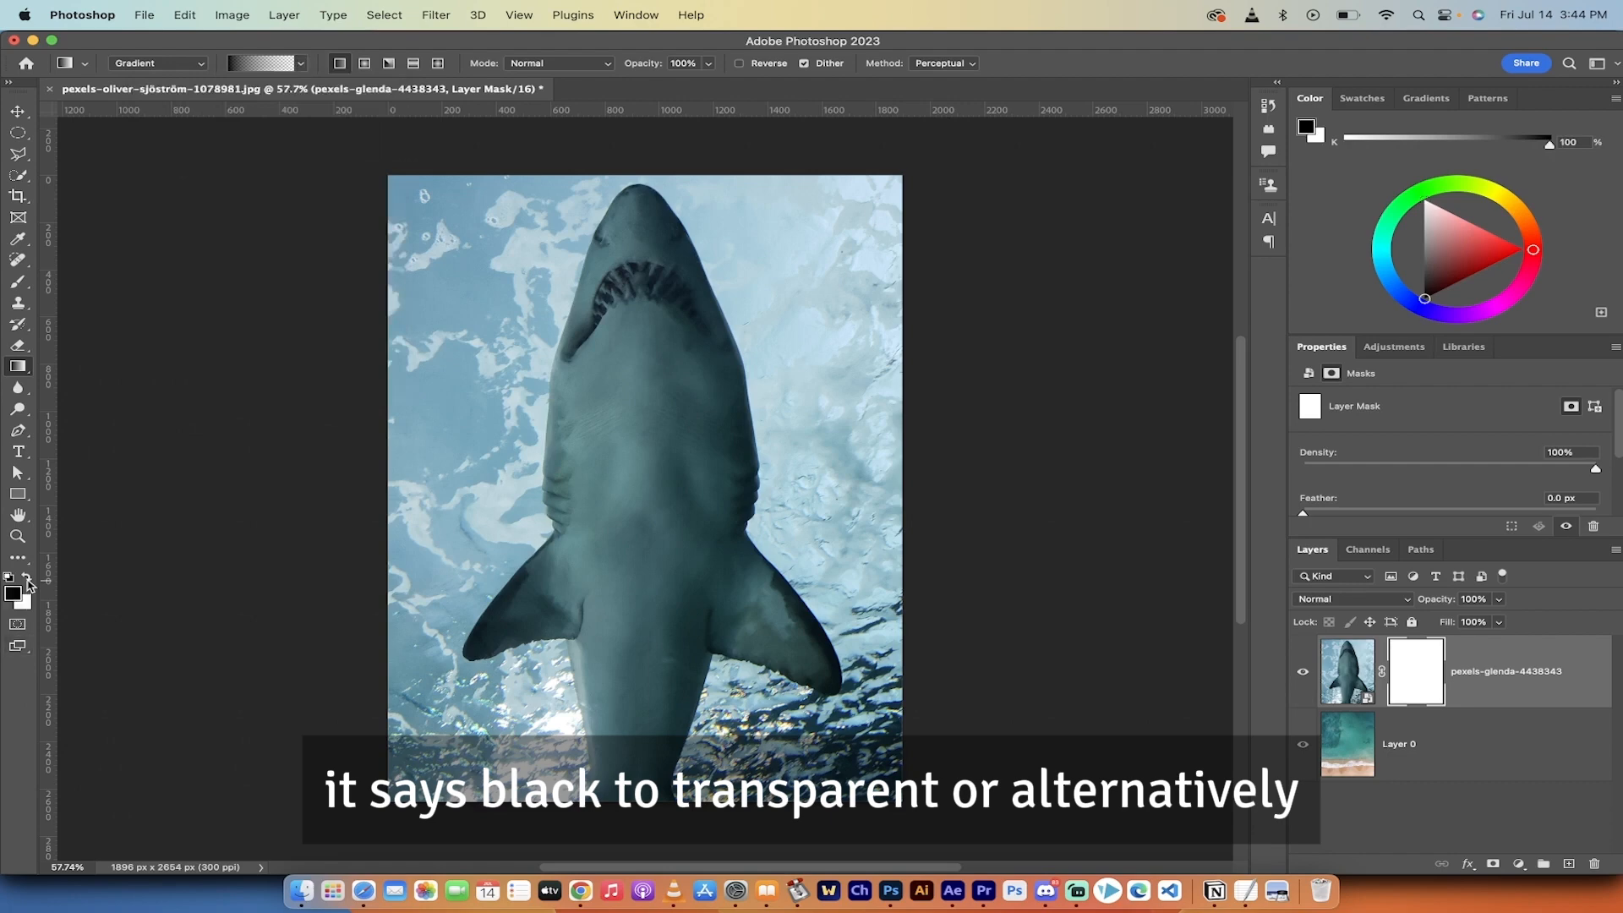
click(301, 64)
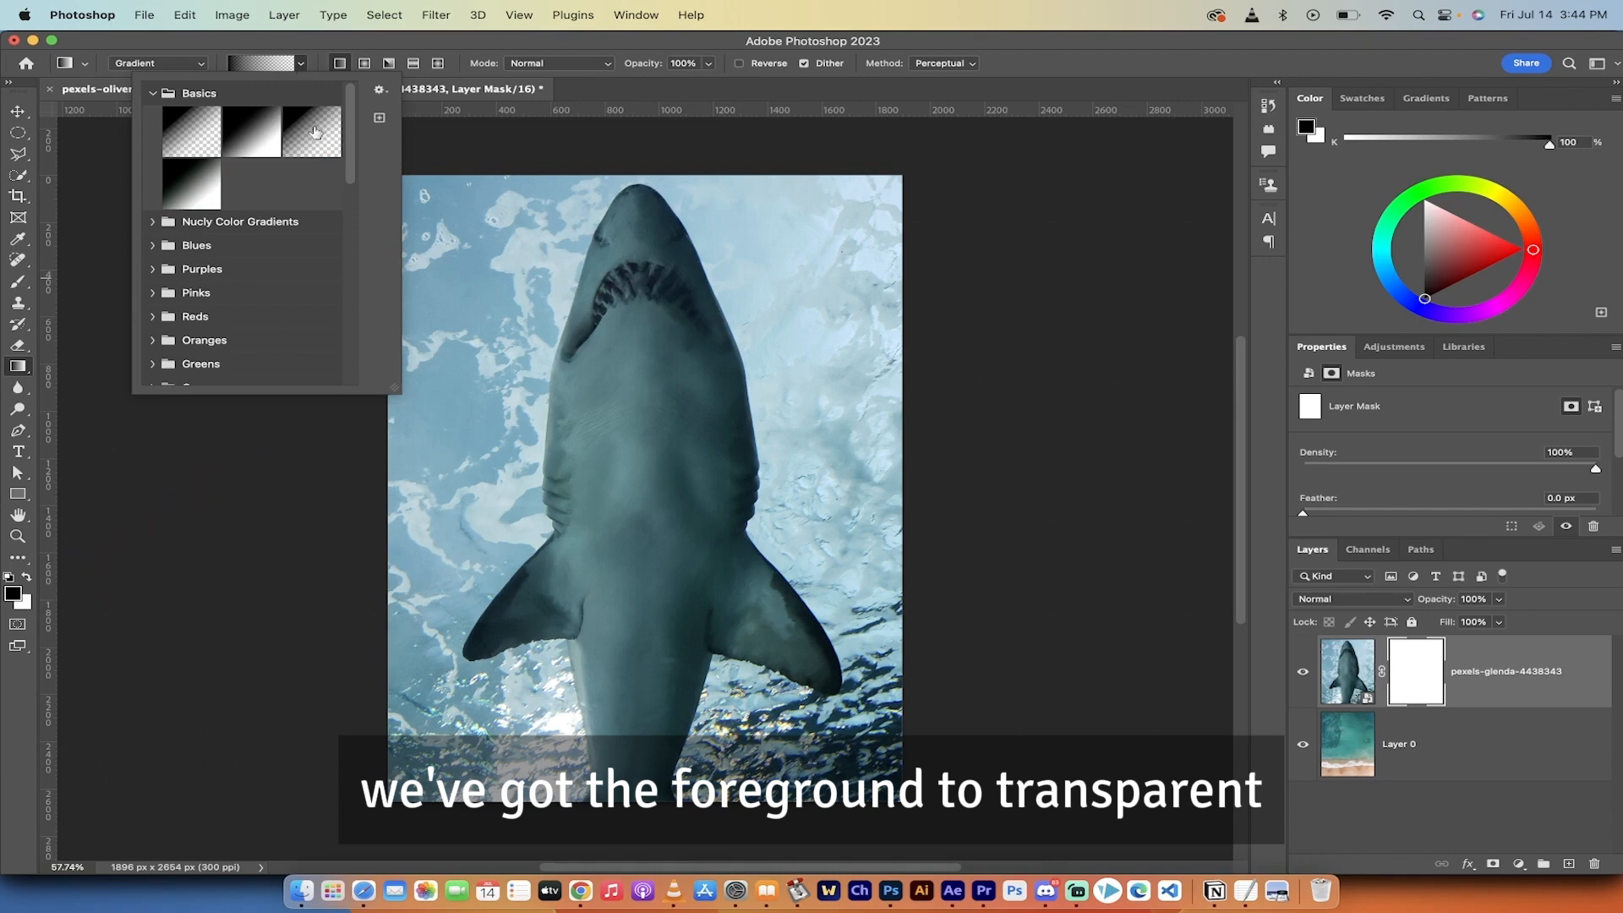
click(314, 131)
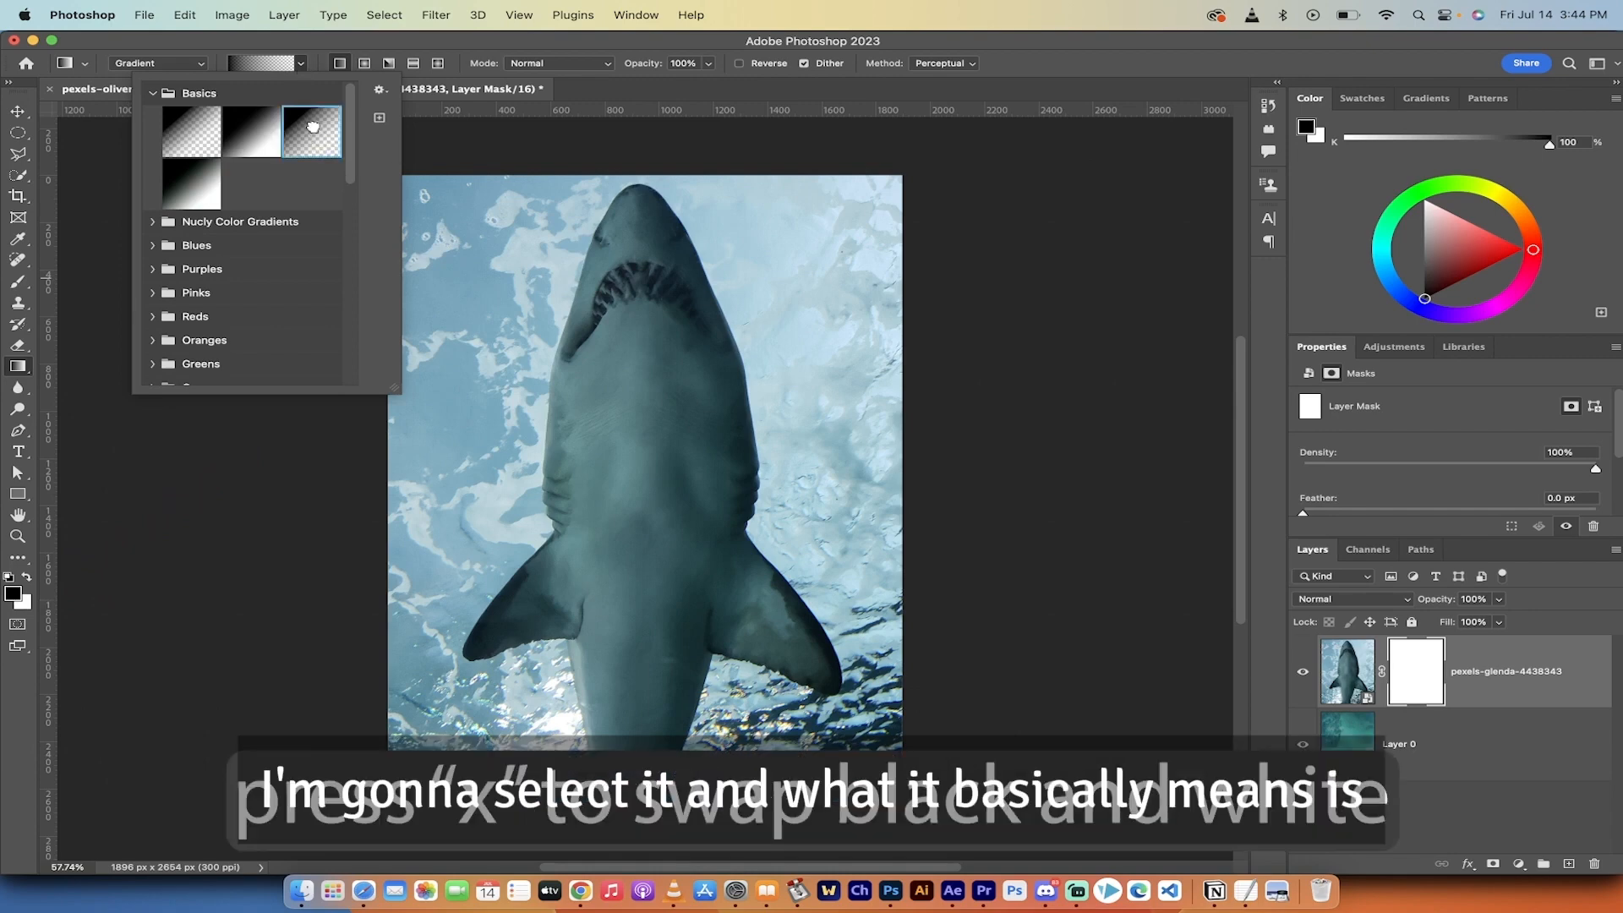
click(302, 63)
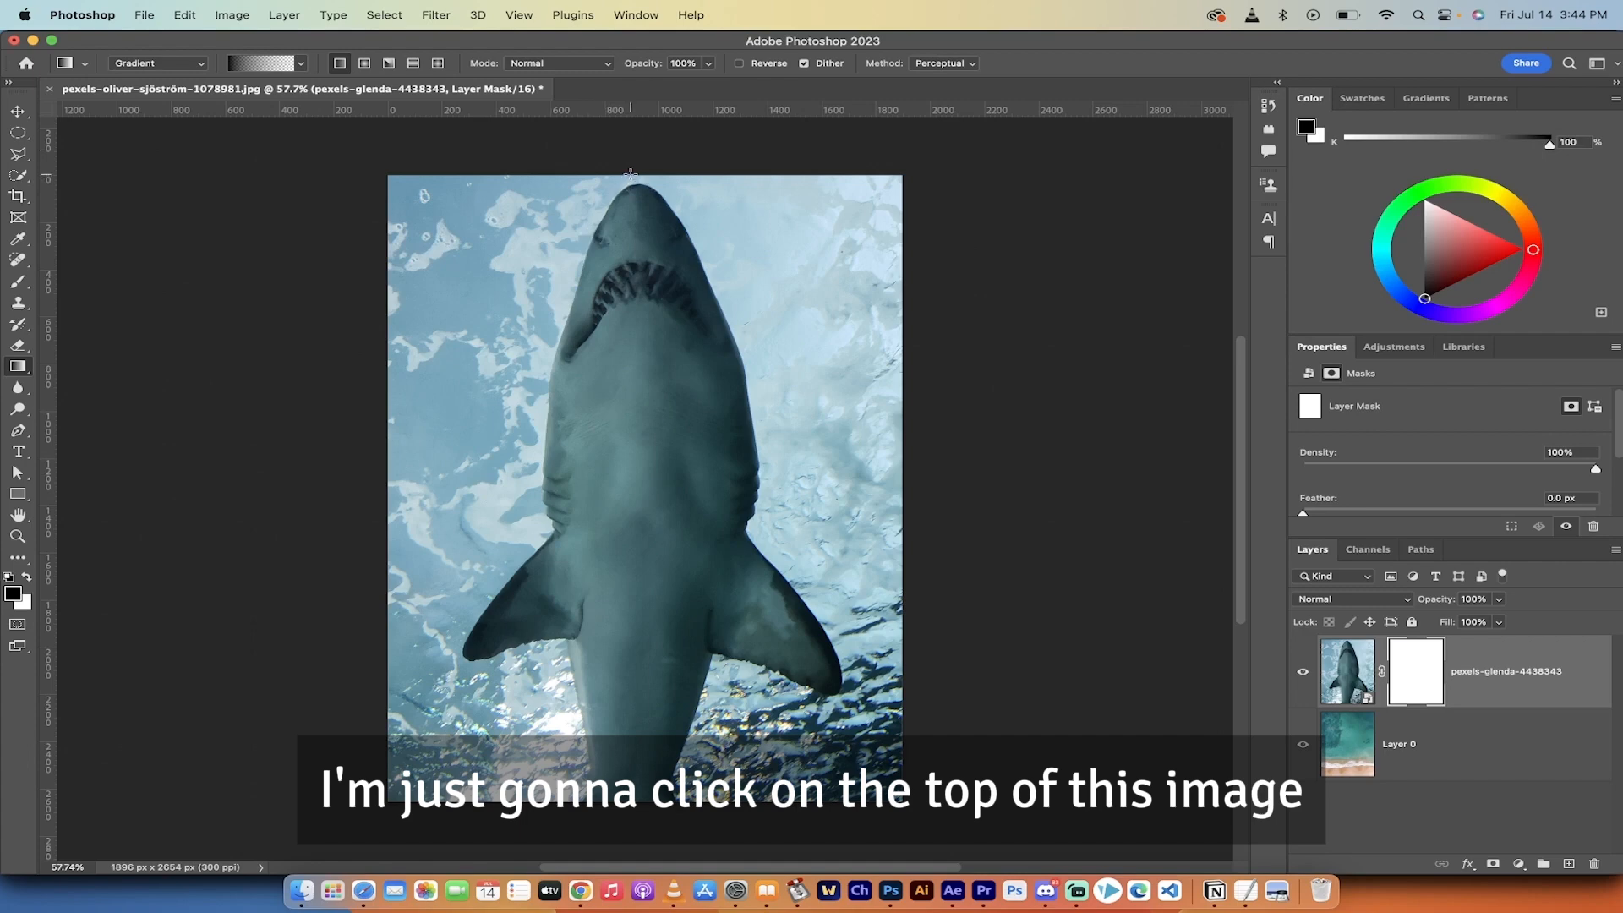
- Apply two vertical gradients to the shark's mask, fading from the top edge down and the bottom edge up, and compare with the bare beach
drag(630, 176, 635, 836)
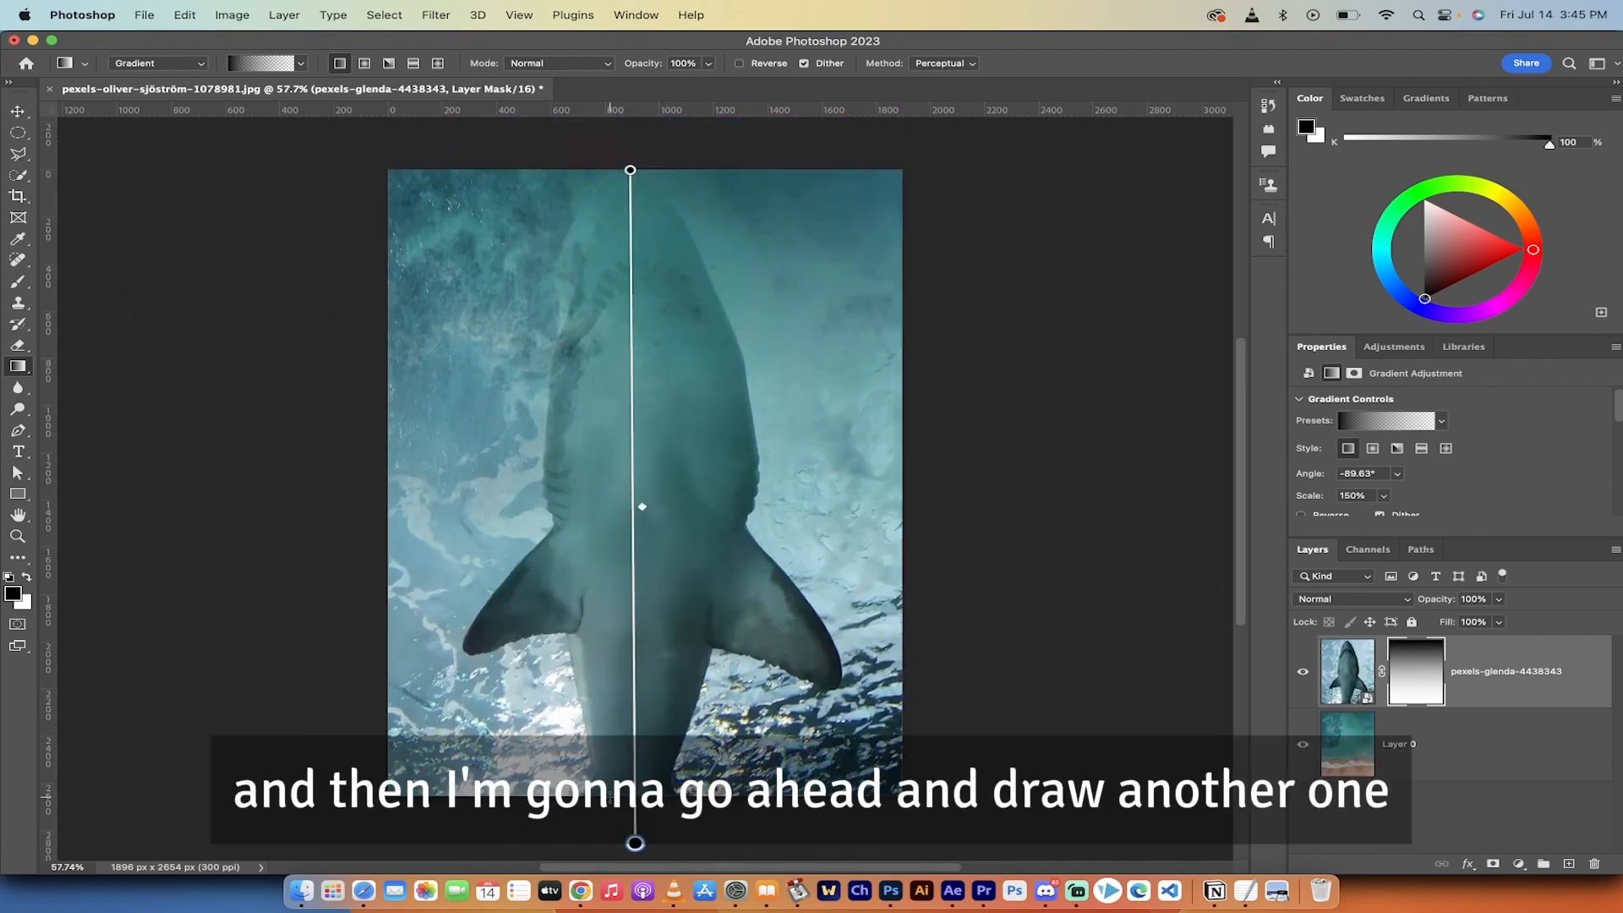
drag(610, 797, 613, 204)
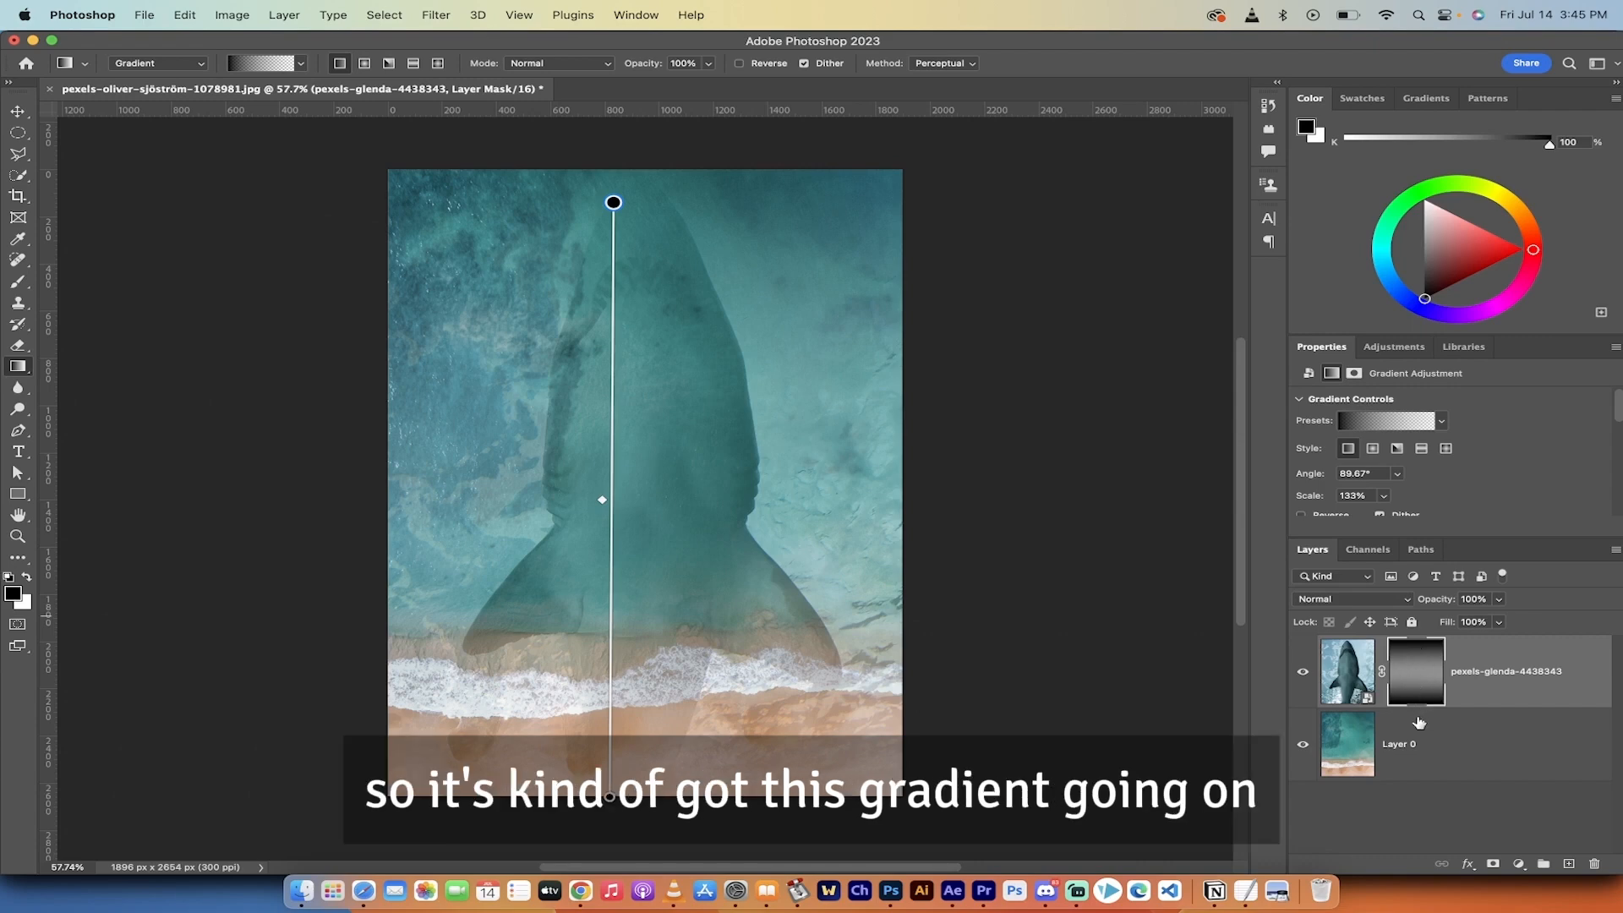
click(1305, 674)
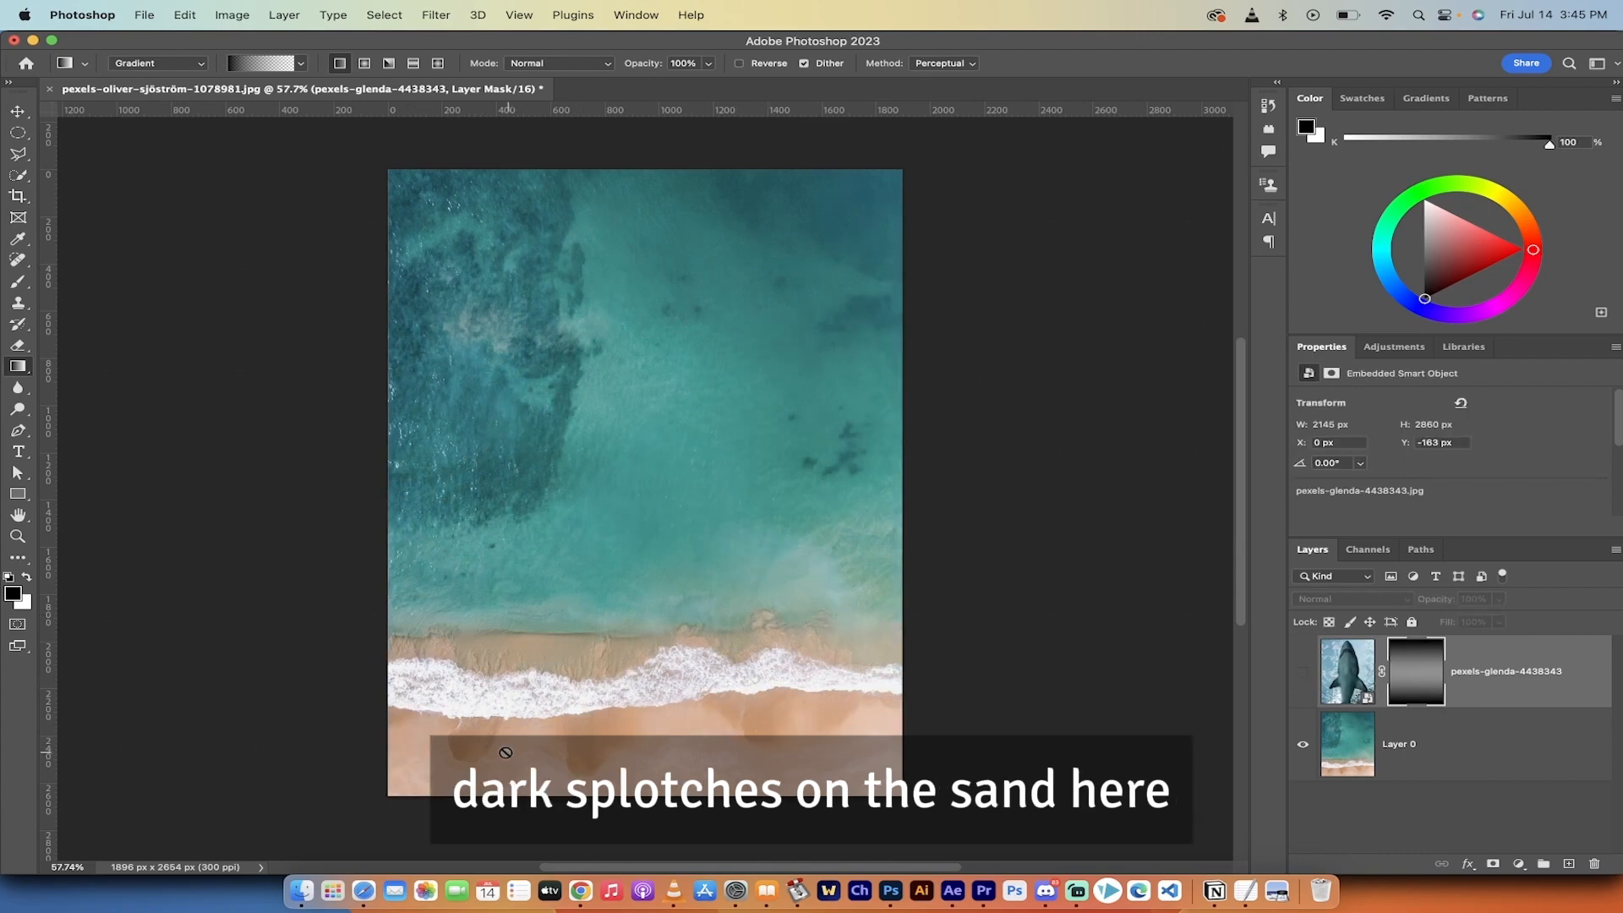
click(1303, 677)
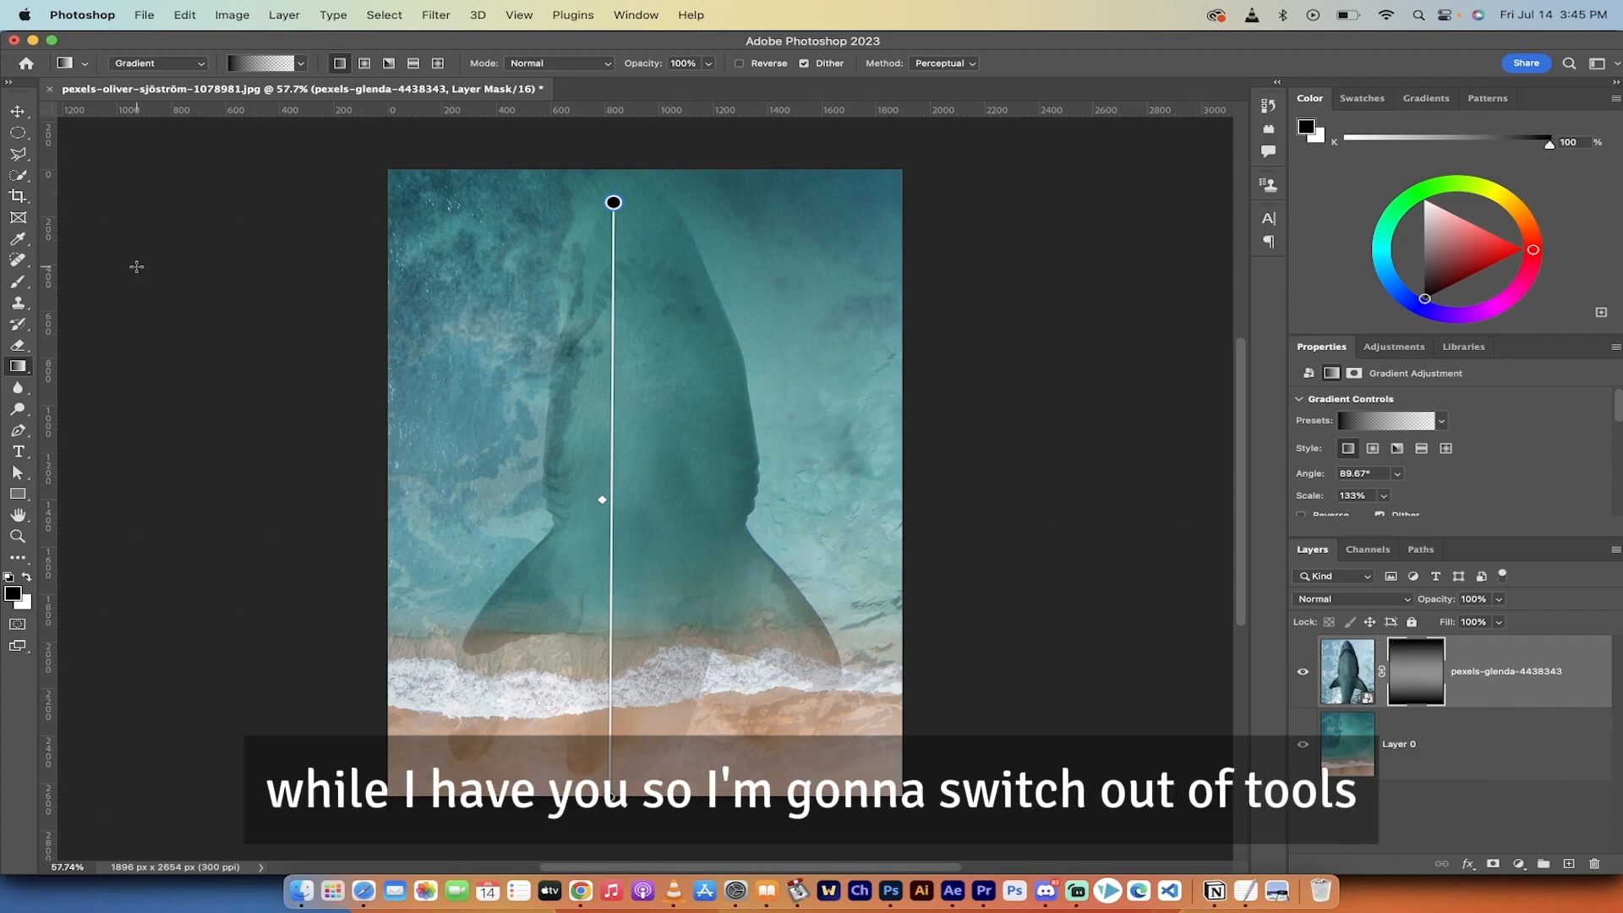
- Leave the gradient with the Move tool, alternate between the shark layer's image and mask thumbnails, and finish with the mask active
click(17, 111)
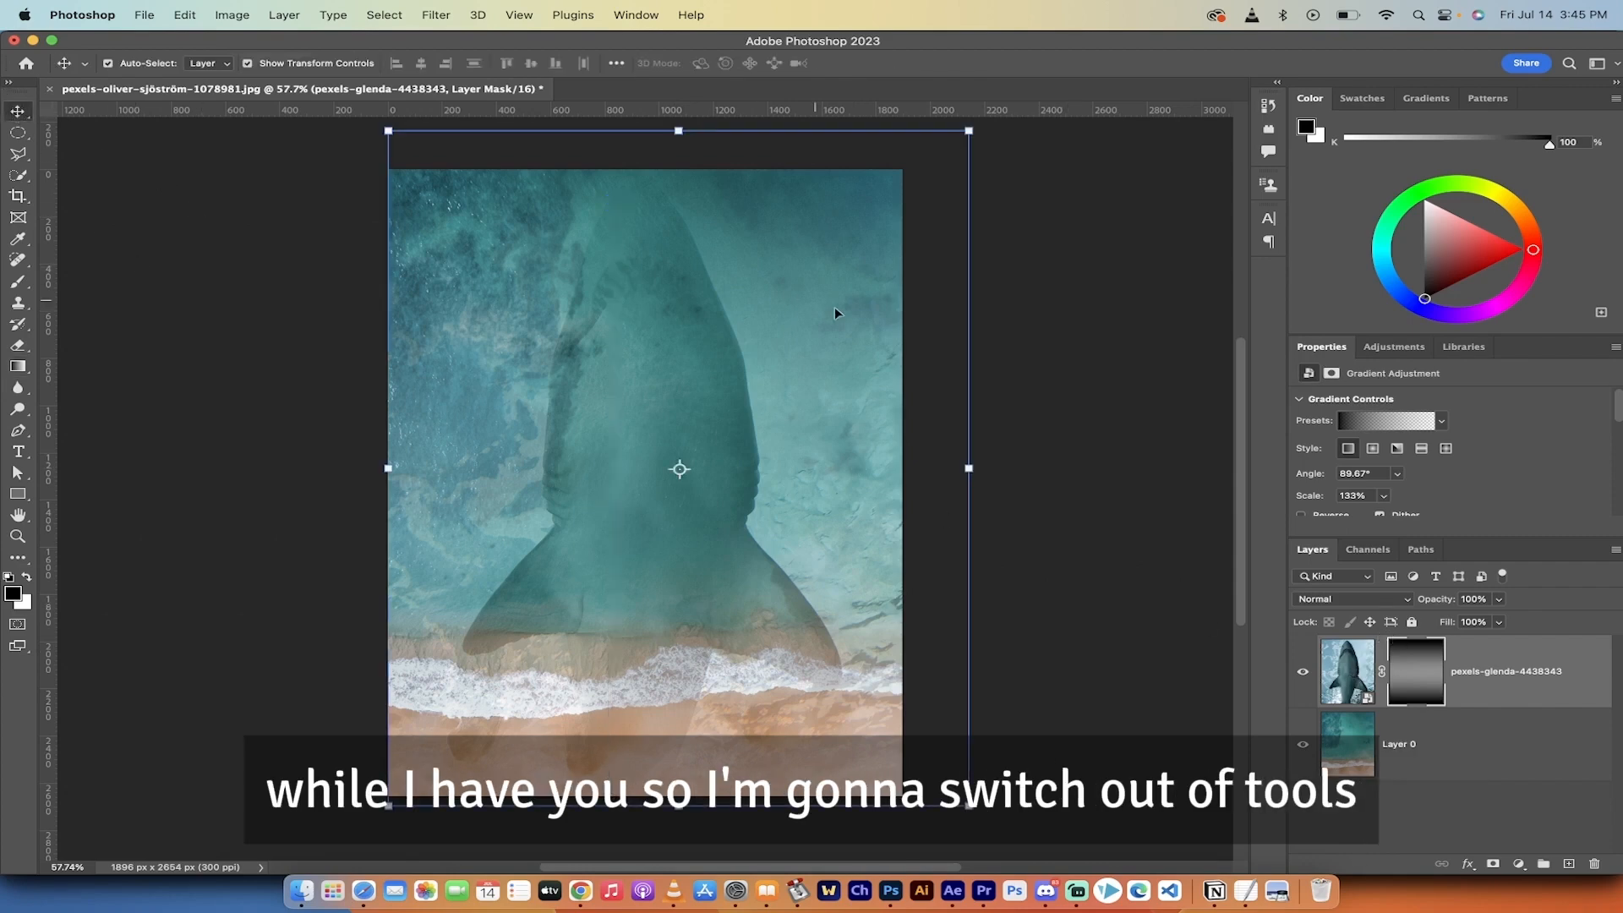
click(1421, 674)
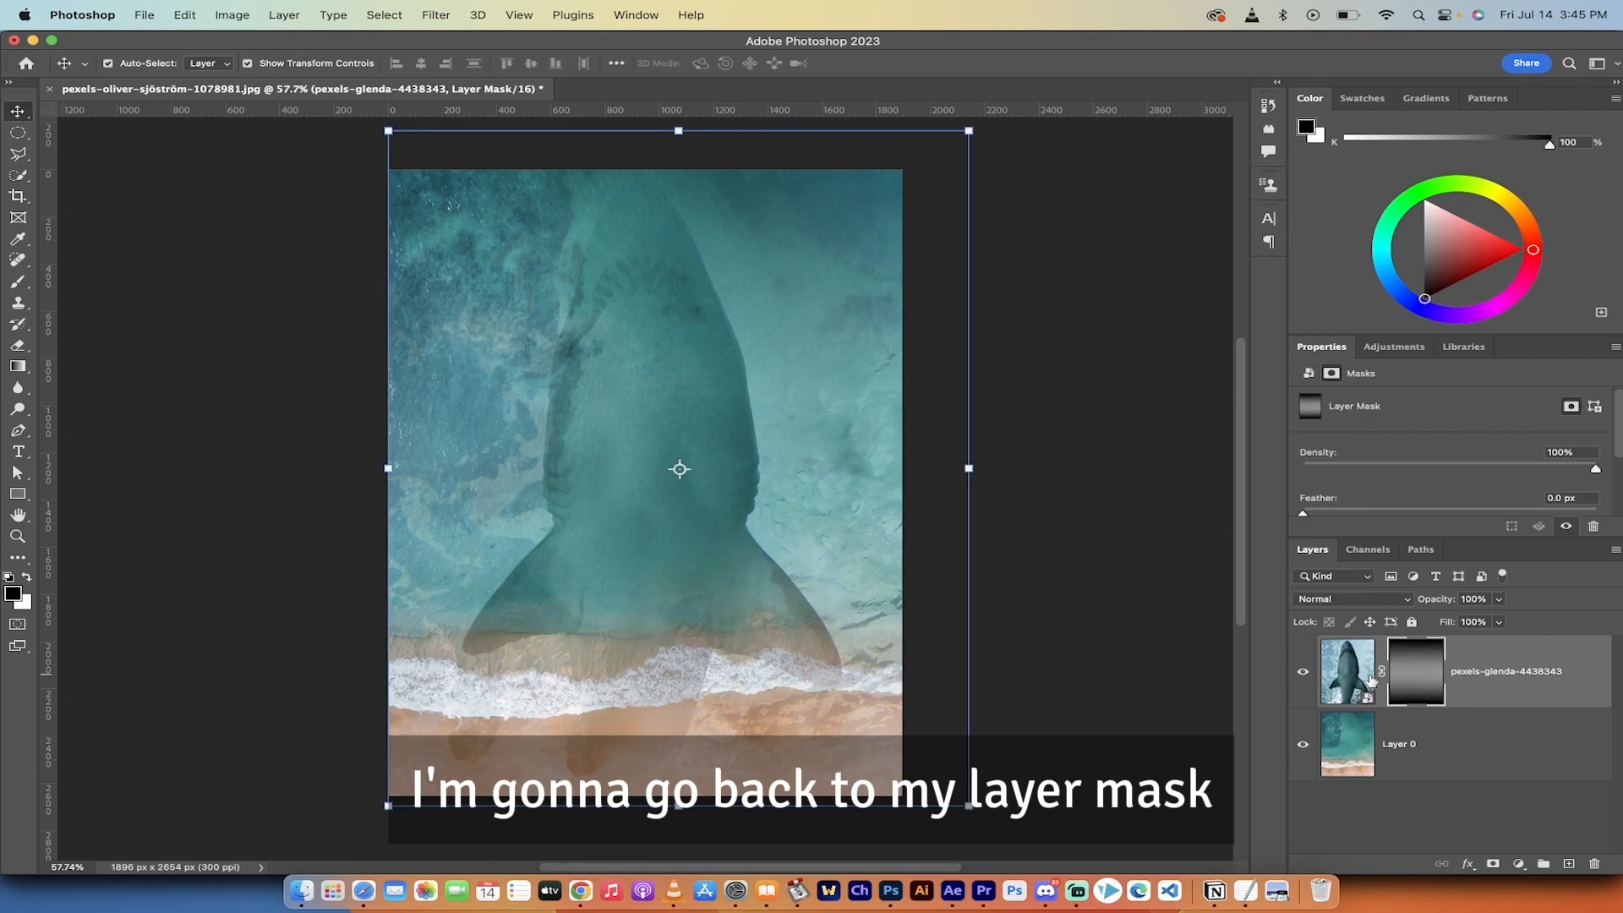
click(1368, 679)
click(1424, 678)
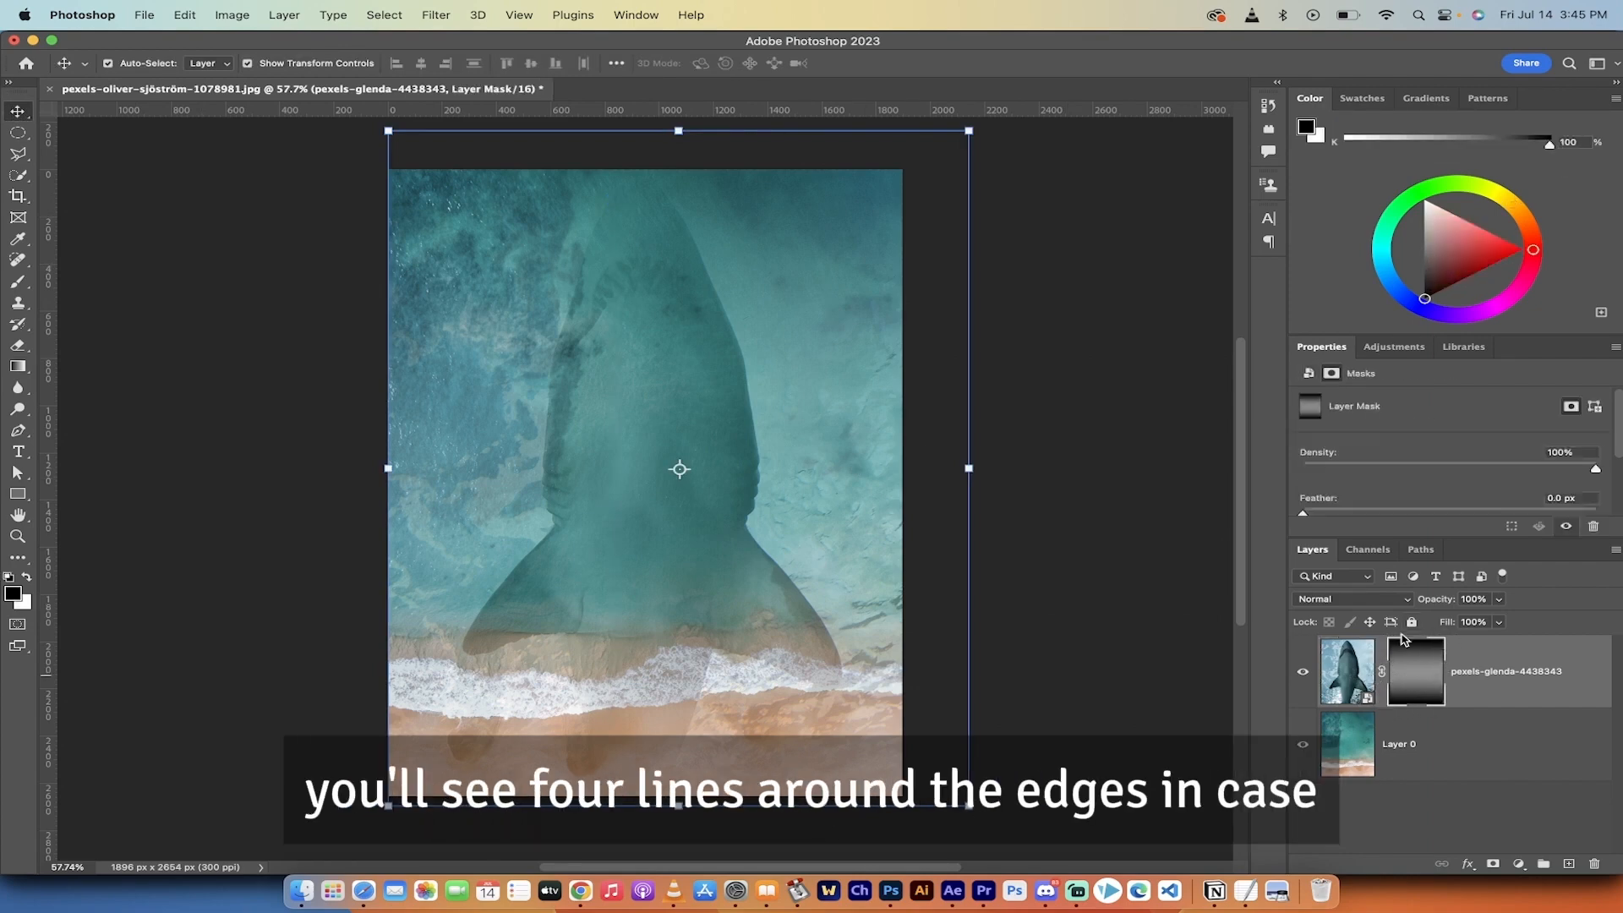
click(1344, 672)
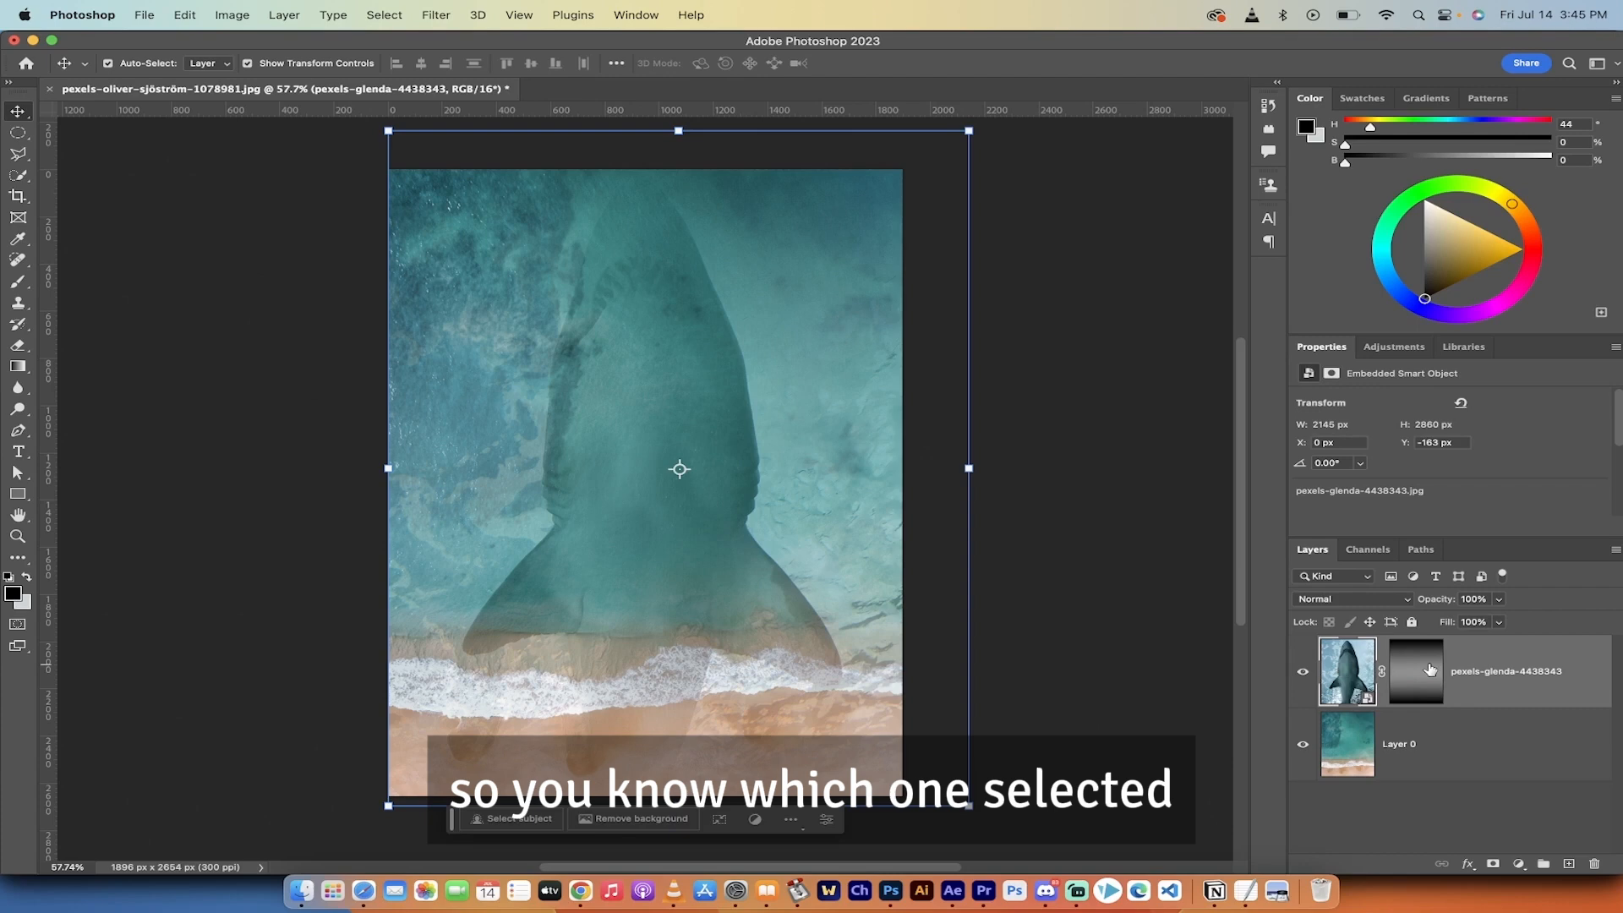
click(1428, 670)
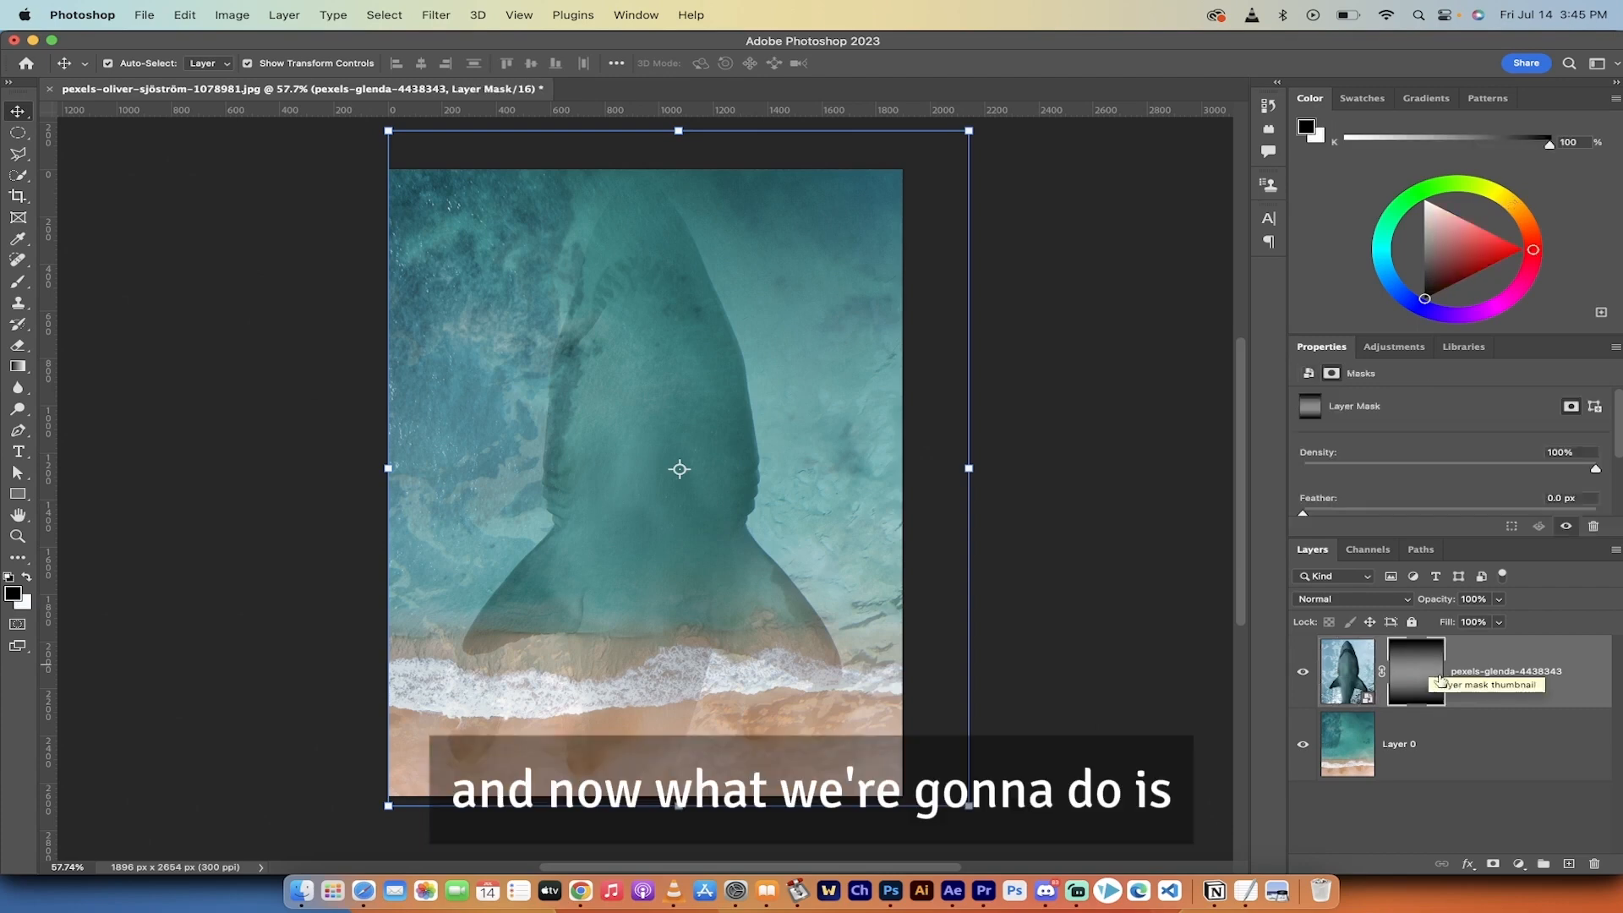
- Activate the Brush tool and check in the brush presets that Soft Round at 134 px and 0% hardness is chosen
click(17, 282)
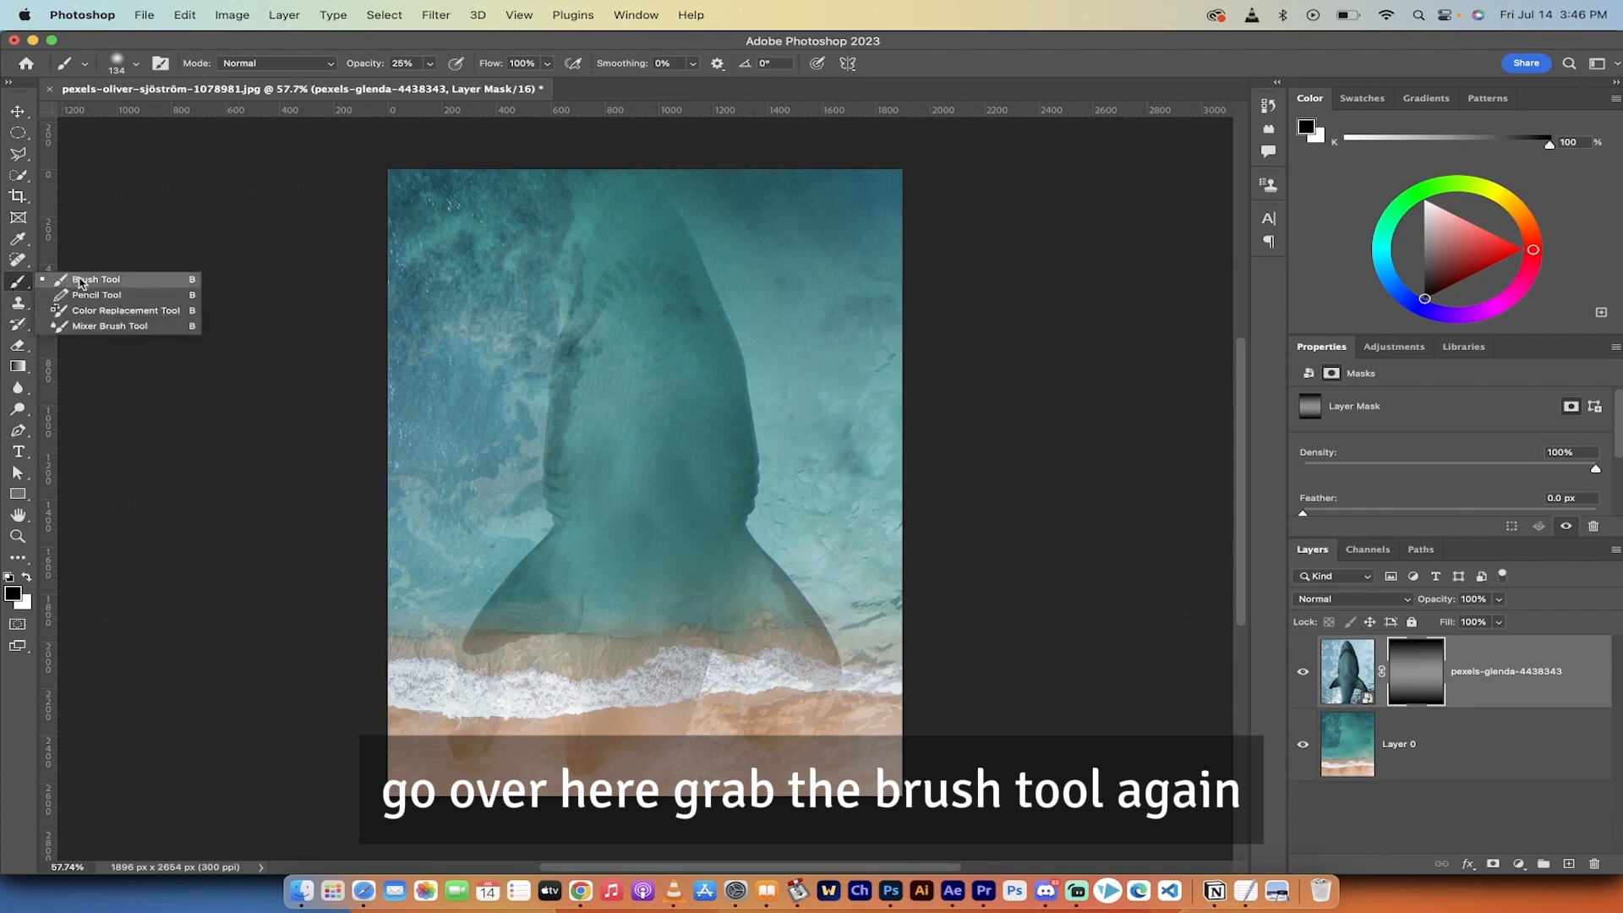
click(81, 280)
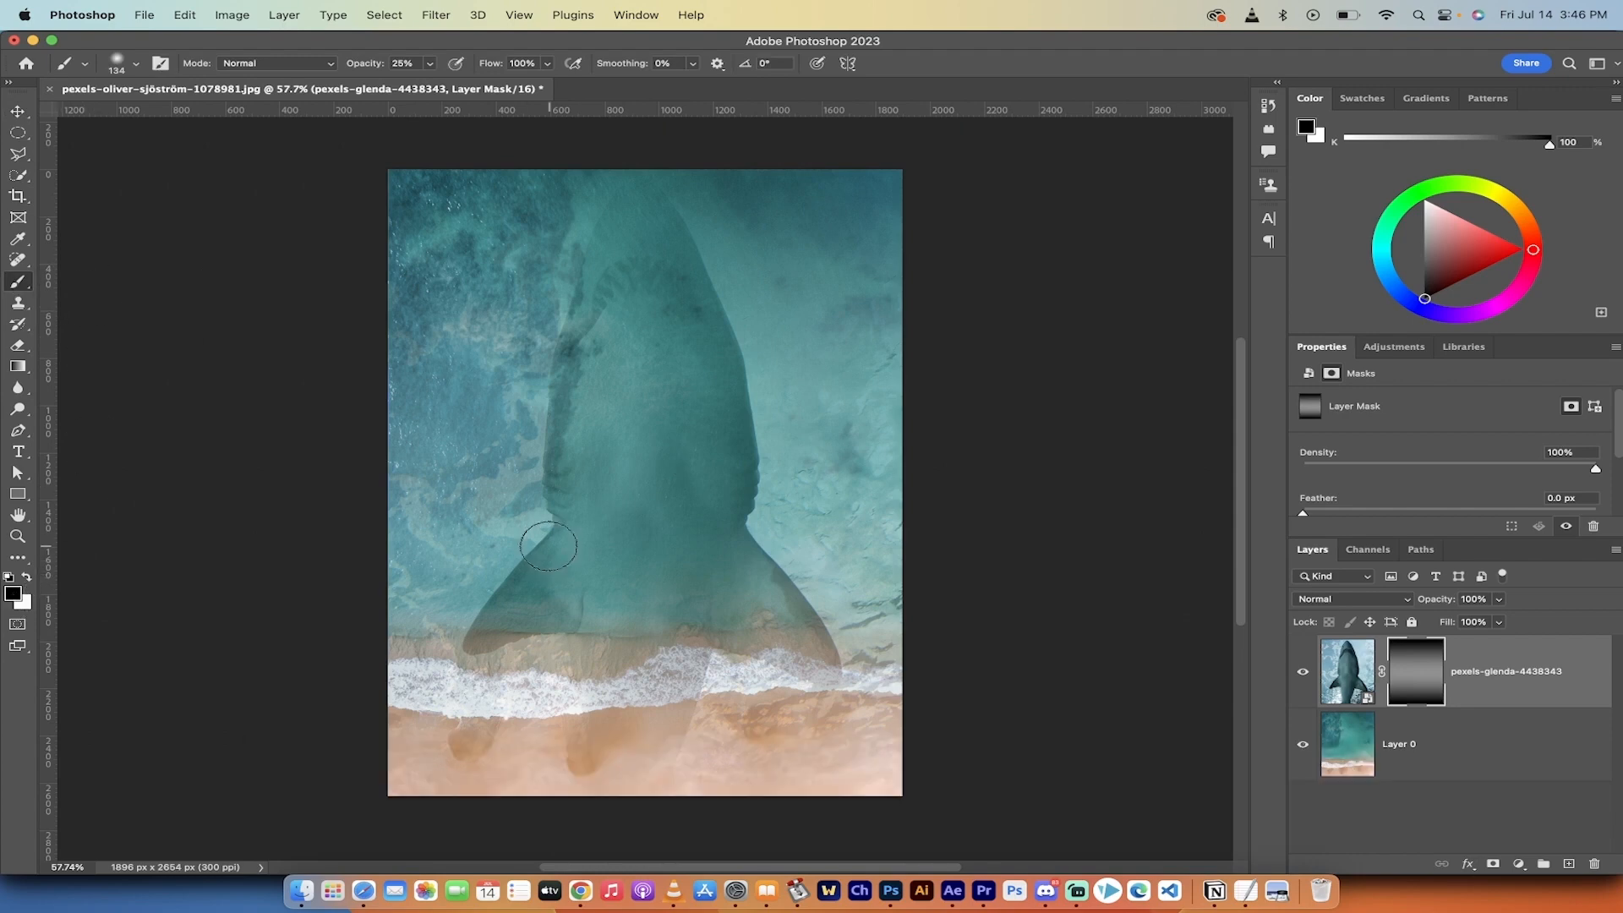
click(429, 64)
click(431, 66)
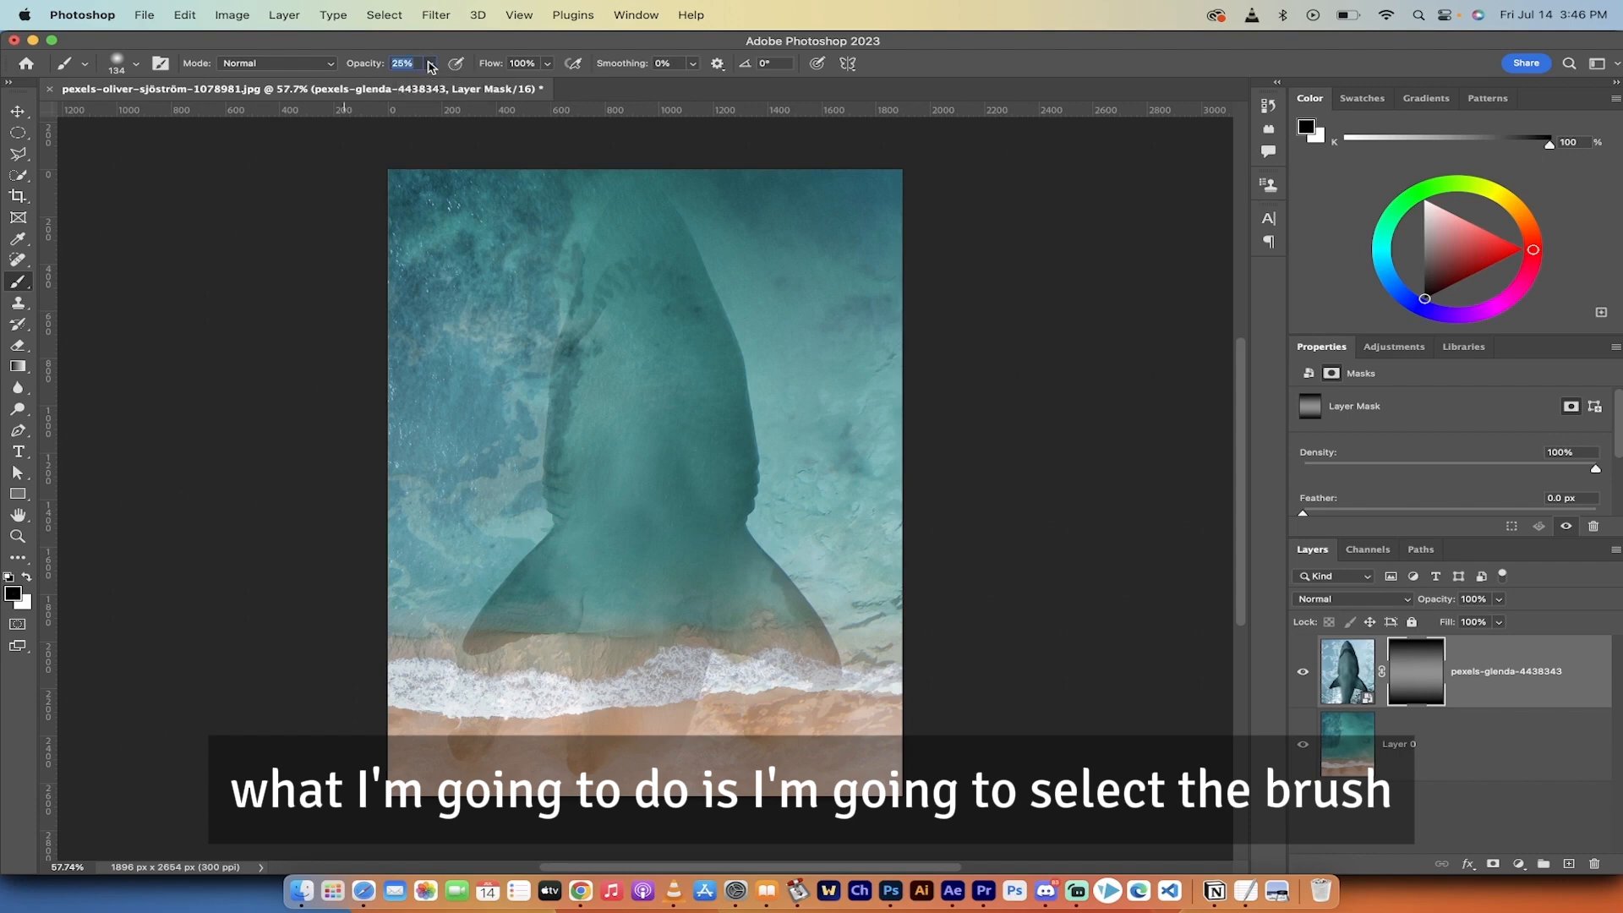
click(135, 64)
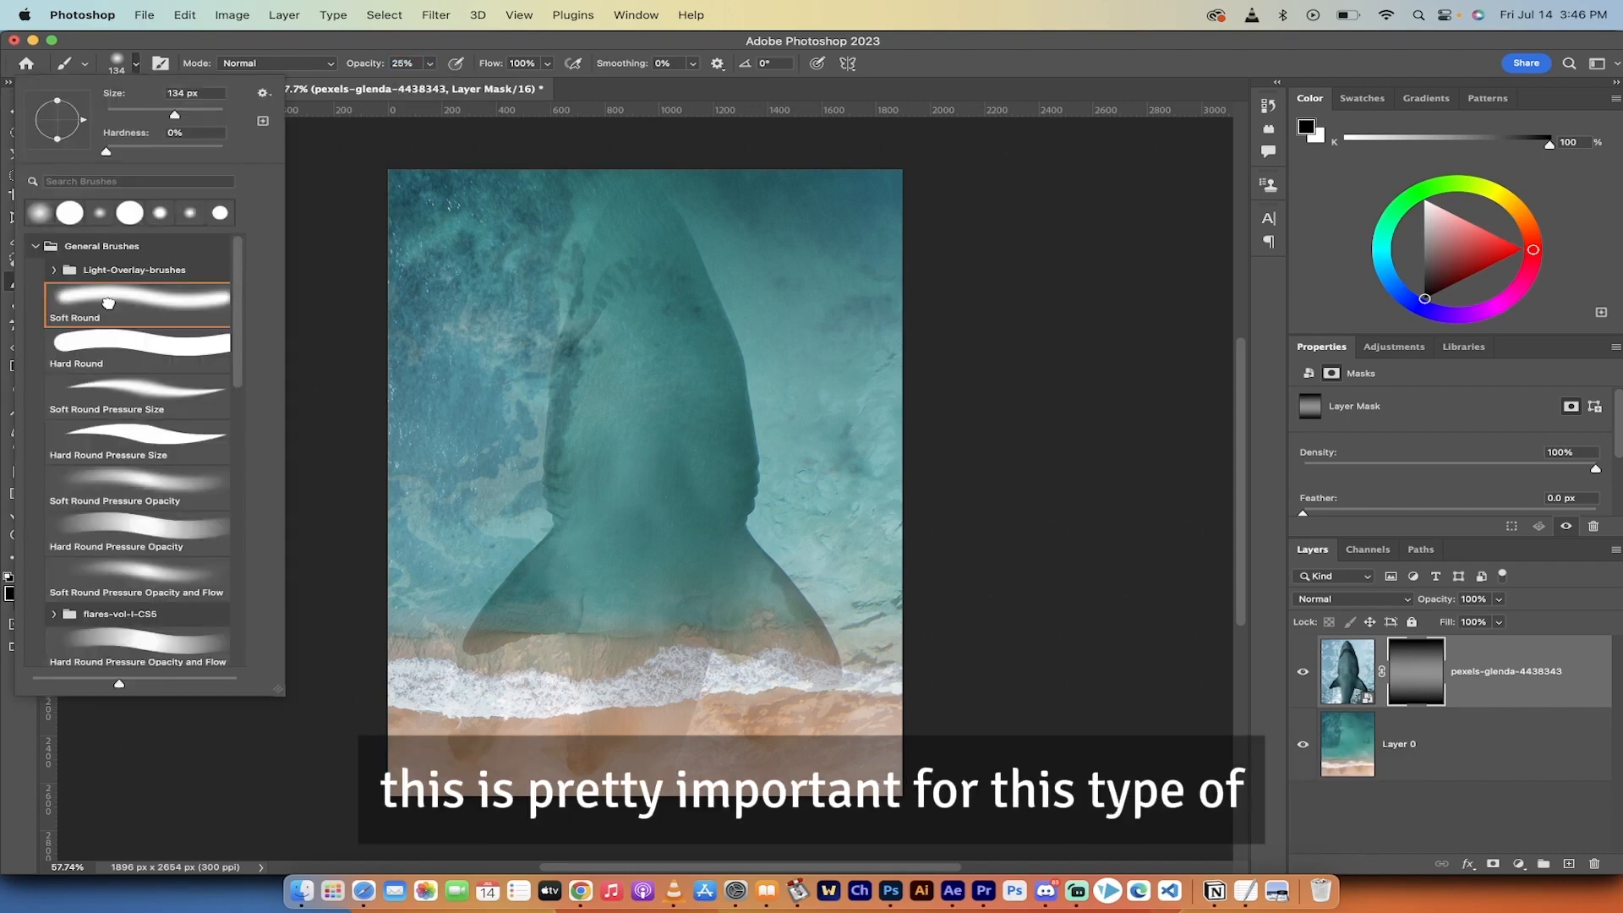
click(138, 64)
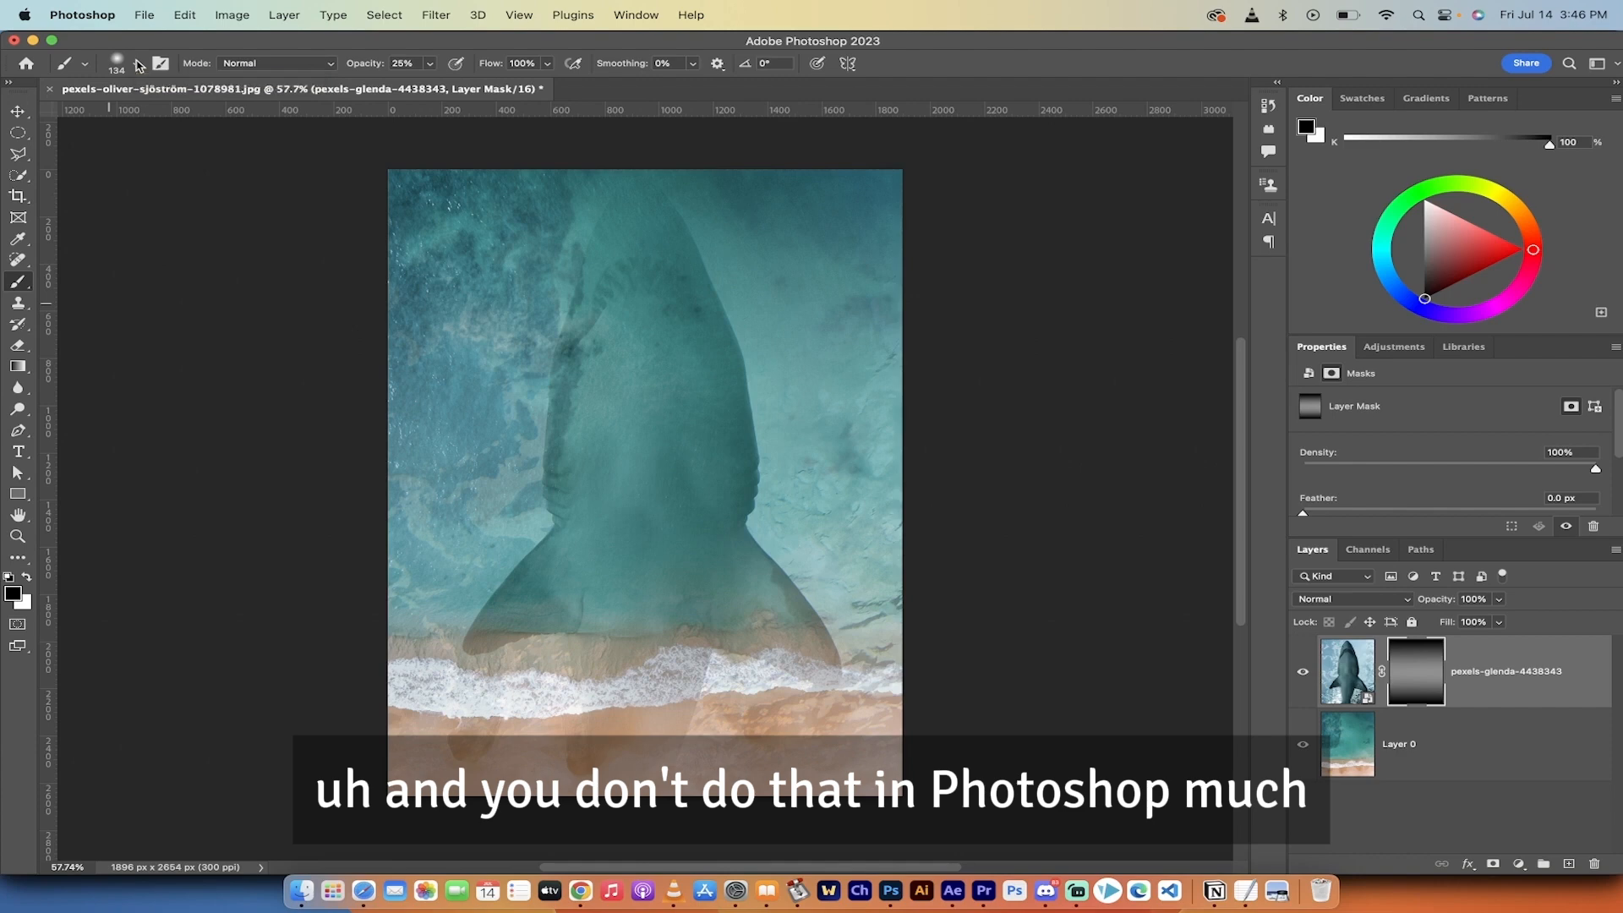
click(139, 65)
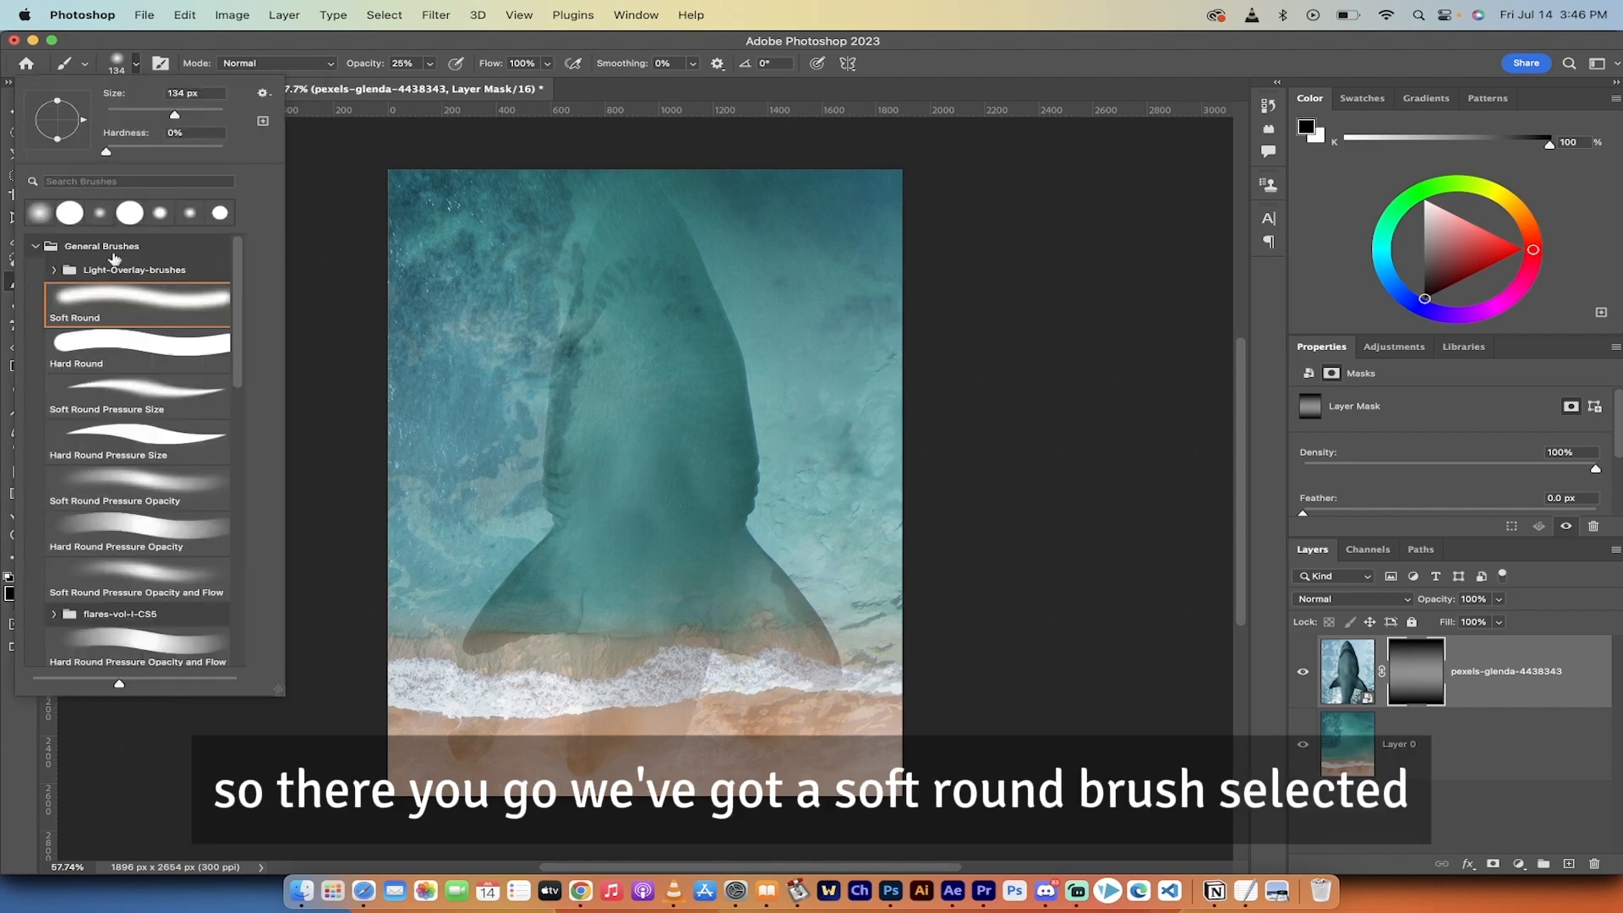
click(138, 64)
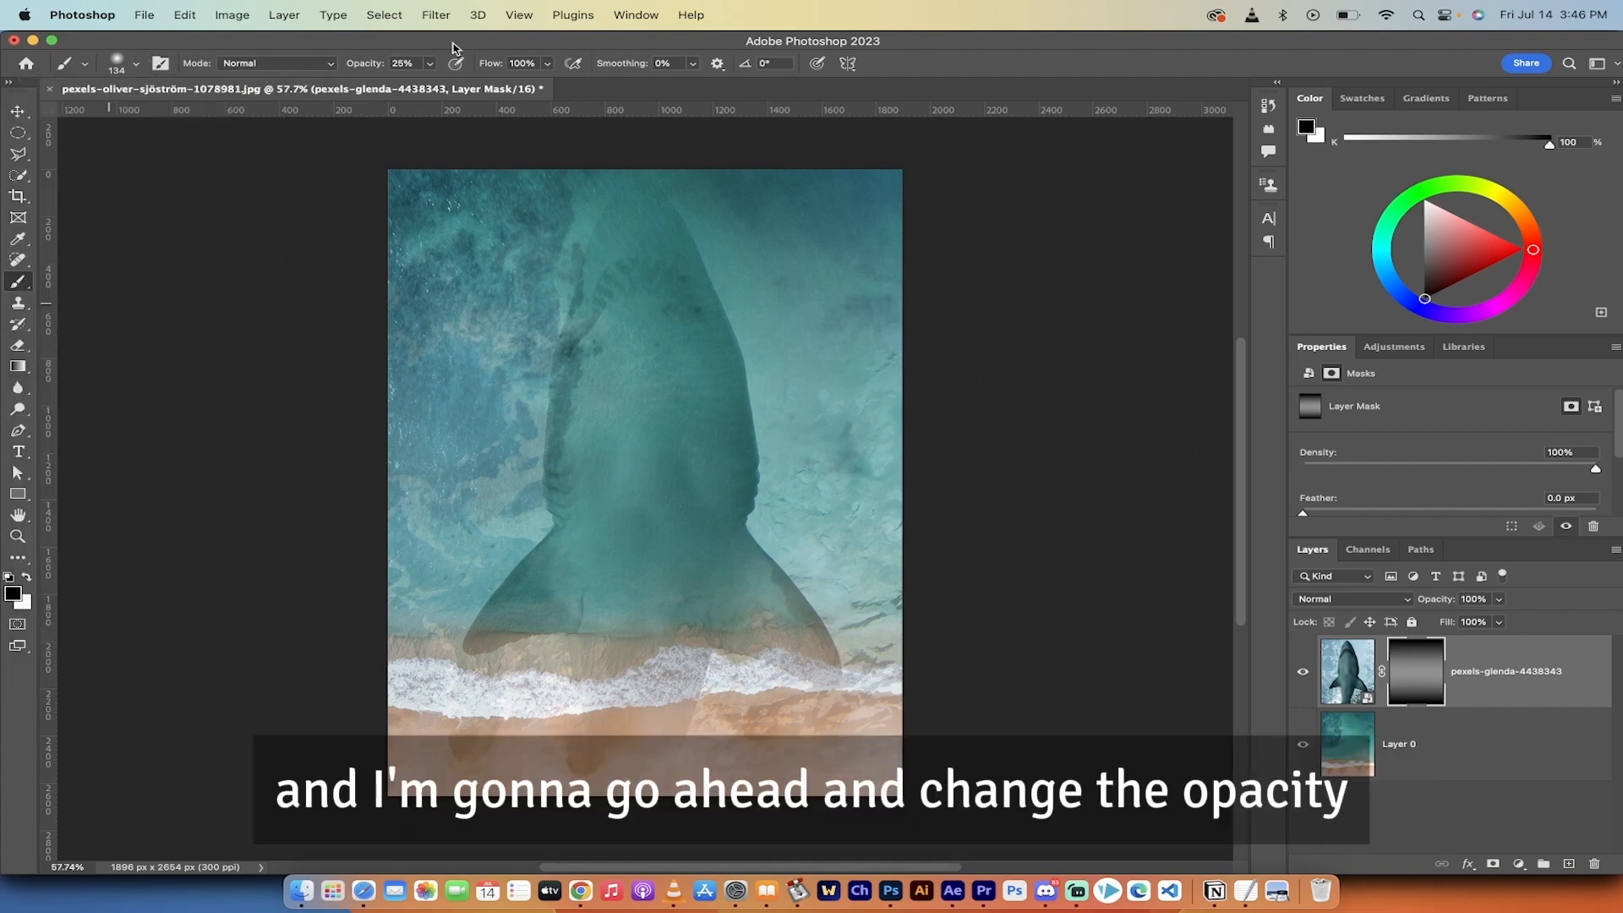
- Try the brush at 100% opacity and lower it to 30%
click(431, 64)
drag(455, 80, 516, 81)
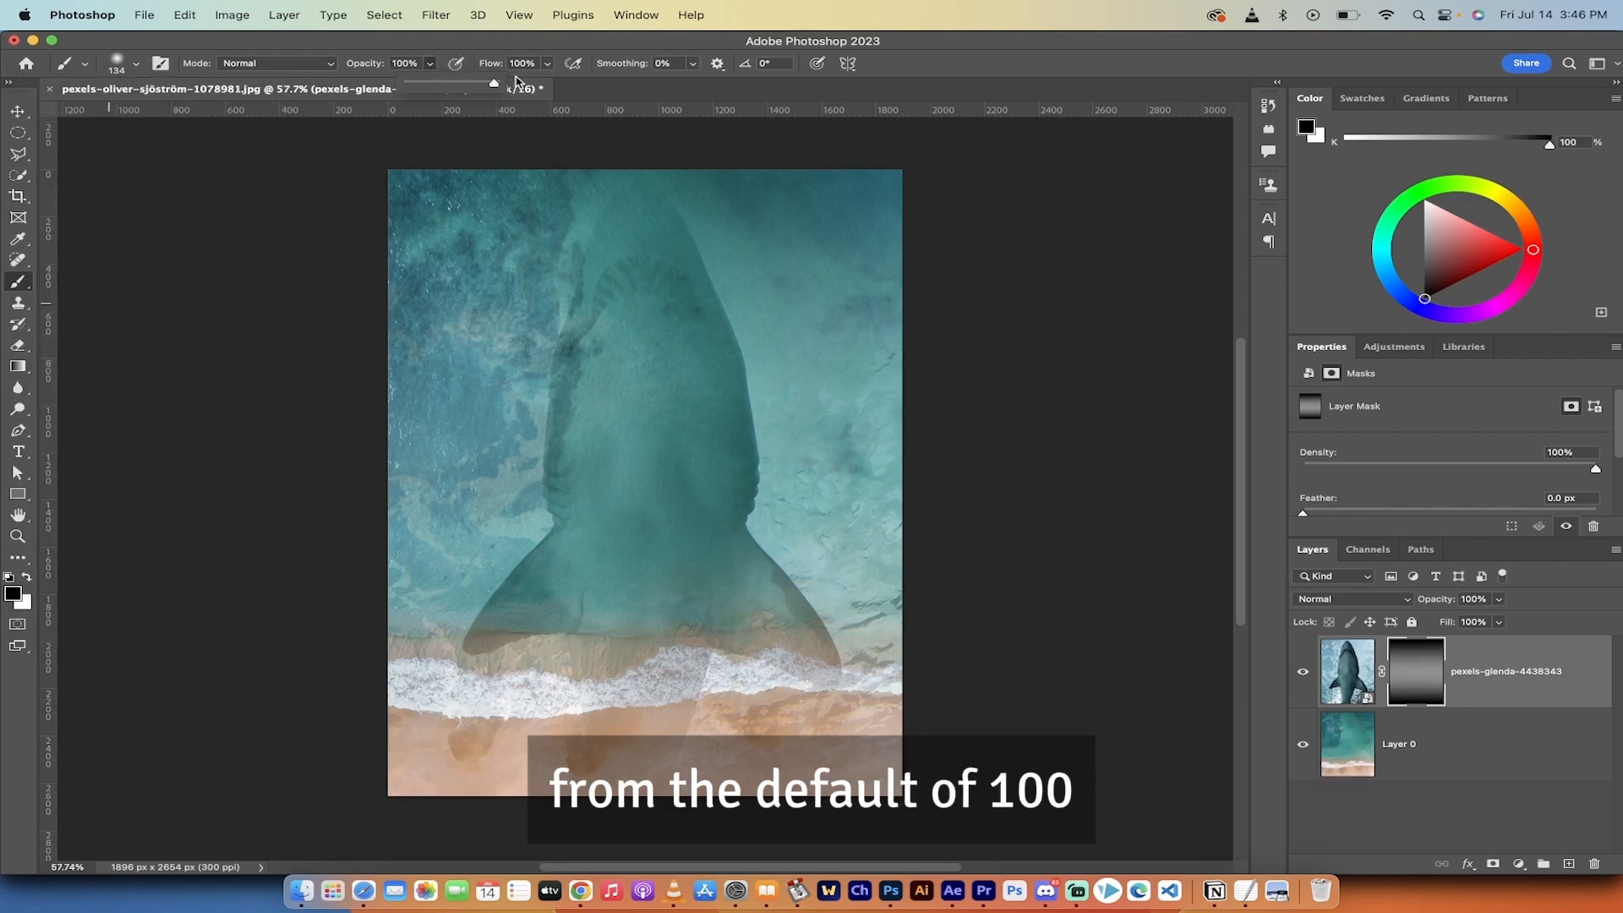
click(431, 67)
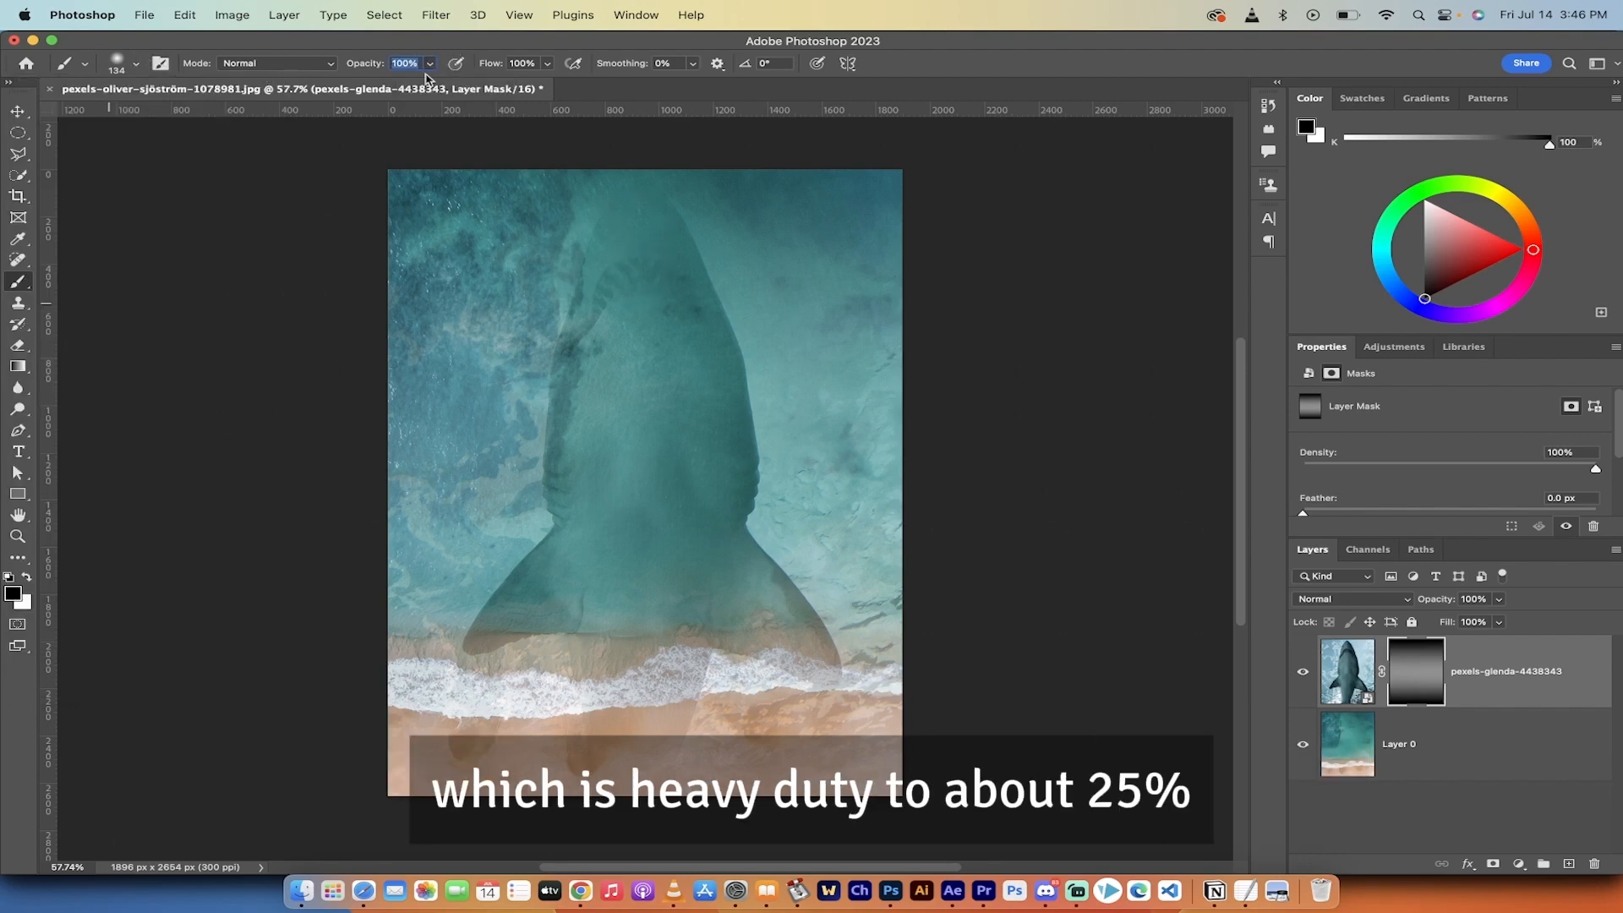
drag(430, 72, 375, 83)
click(430, 67)
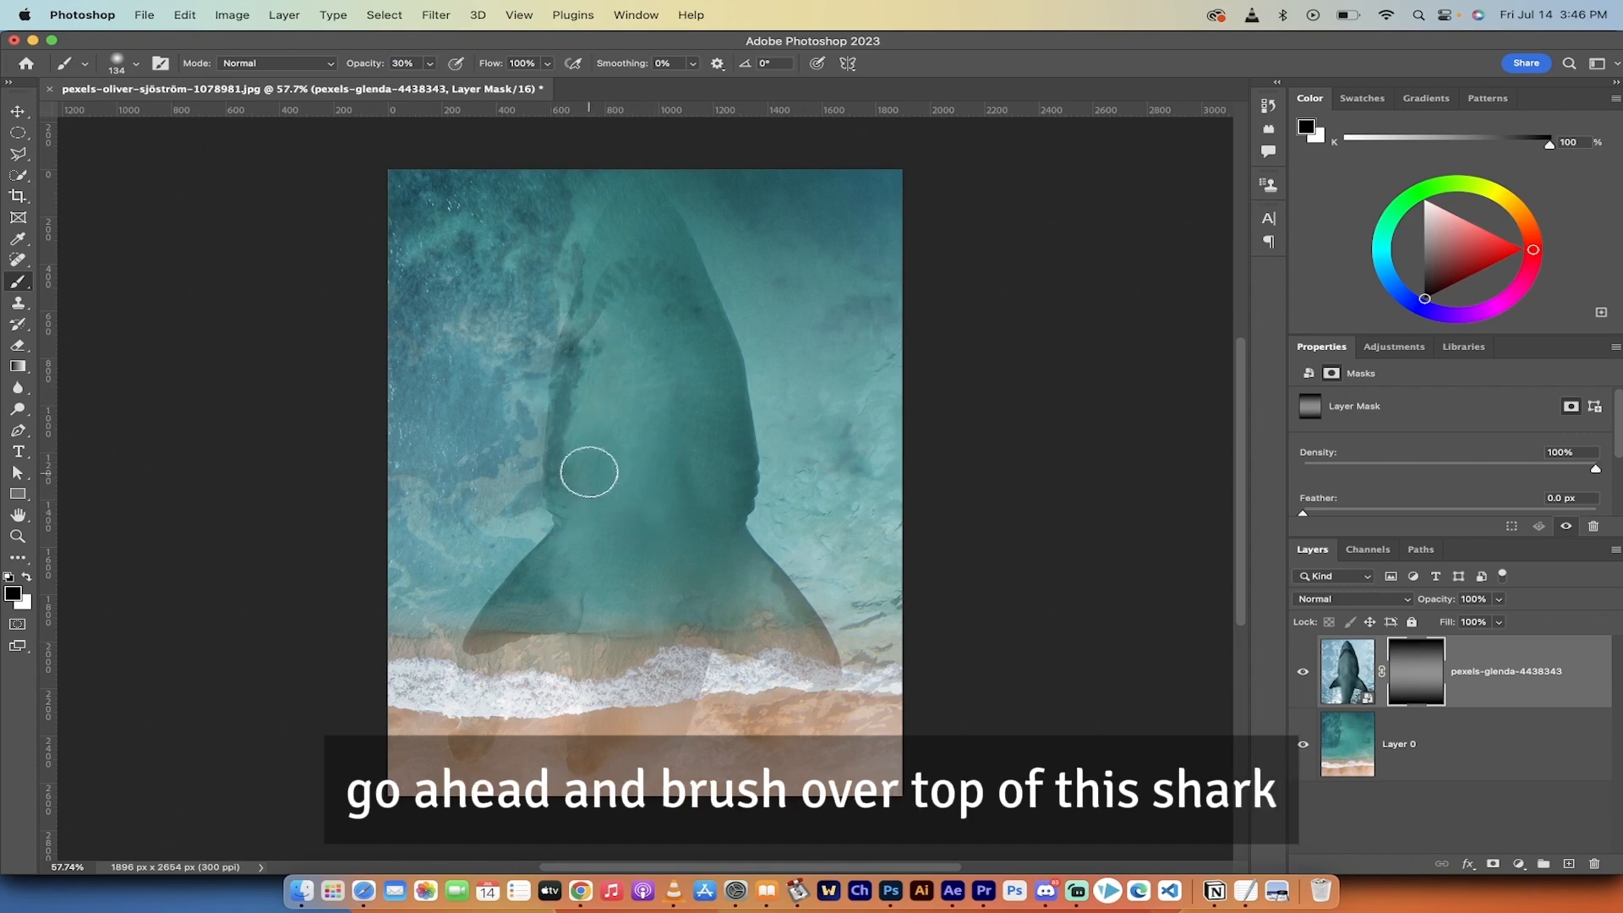
- Make white the foreground colour and paint on the mask over the shark's mouth, snout and body to bring back its details
mouse_move(645, 239)
mouse_down()
mouse_move(685, 248)
mouse_move(695, 302)
mouse_move(656, 294)
mouse_up()
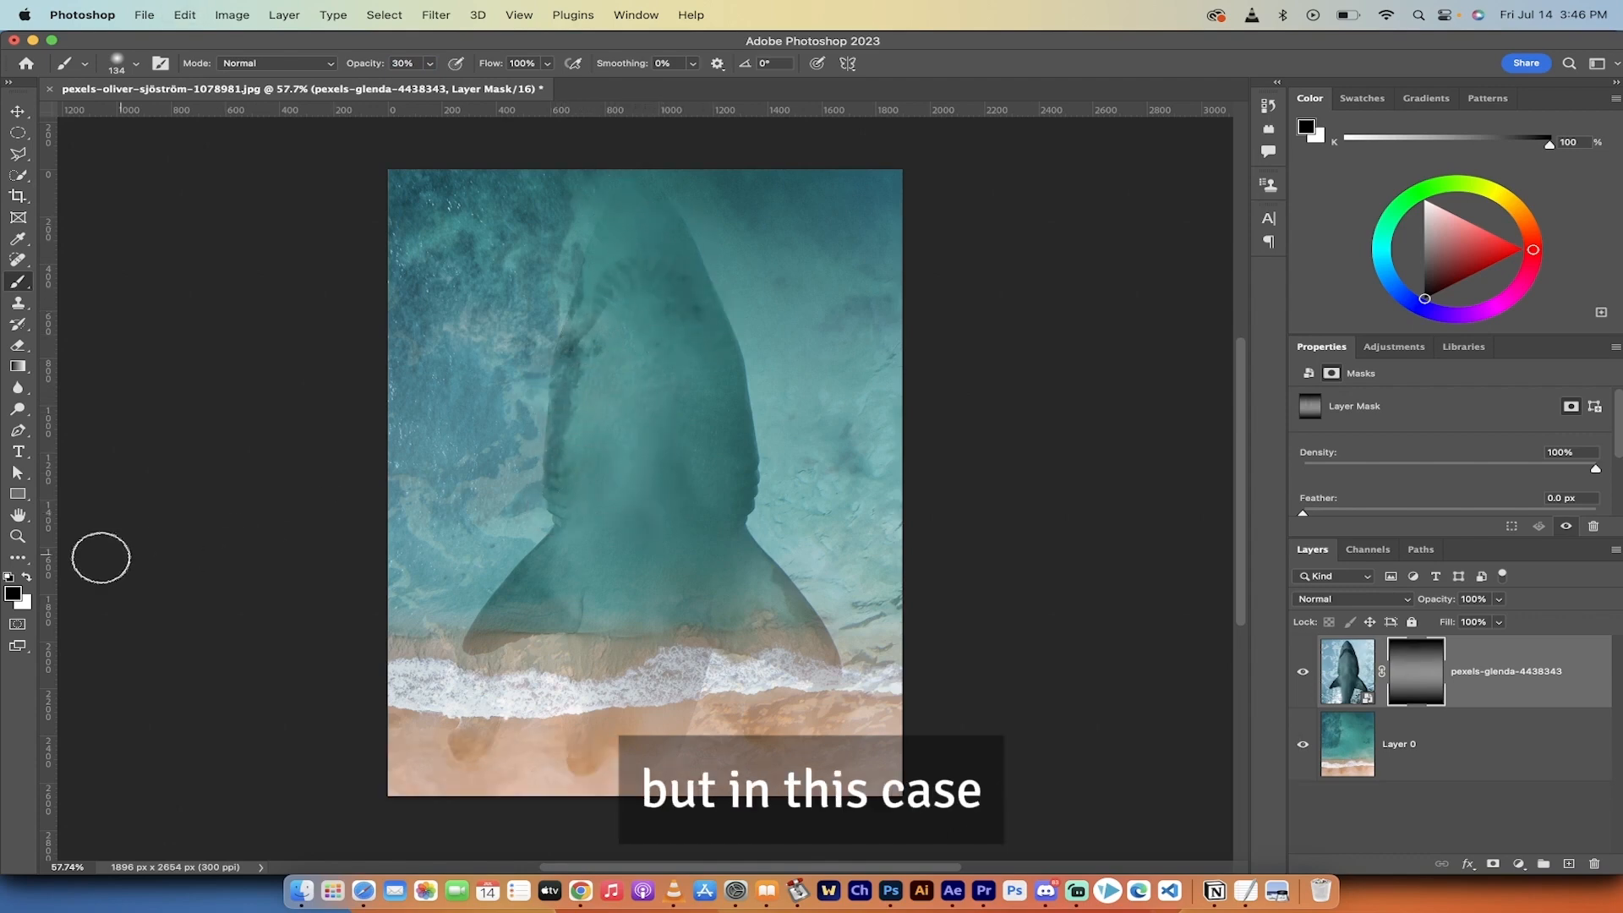
click(28, 580)
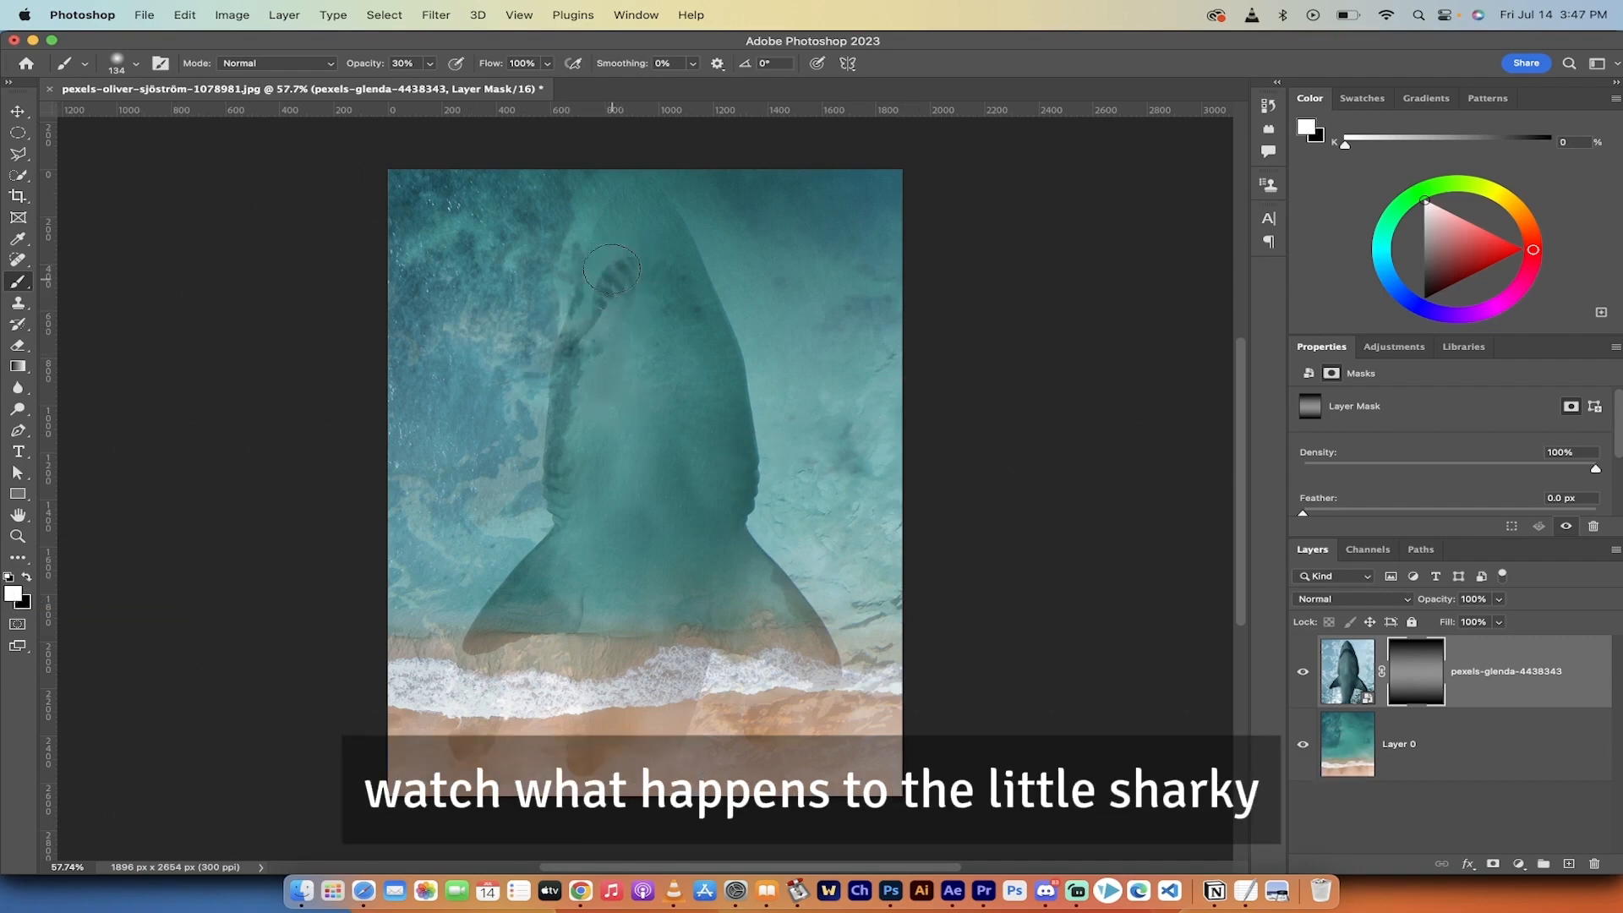
mouse_move(605, 297)
mouse_down()
mouse_move(622, 223)
mouse_move(657, 256)
mouse_up()
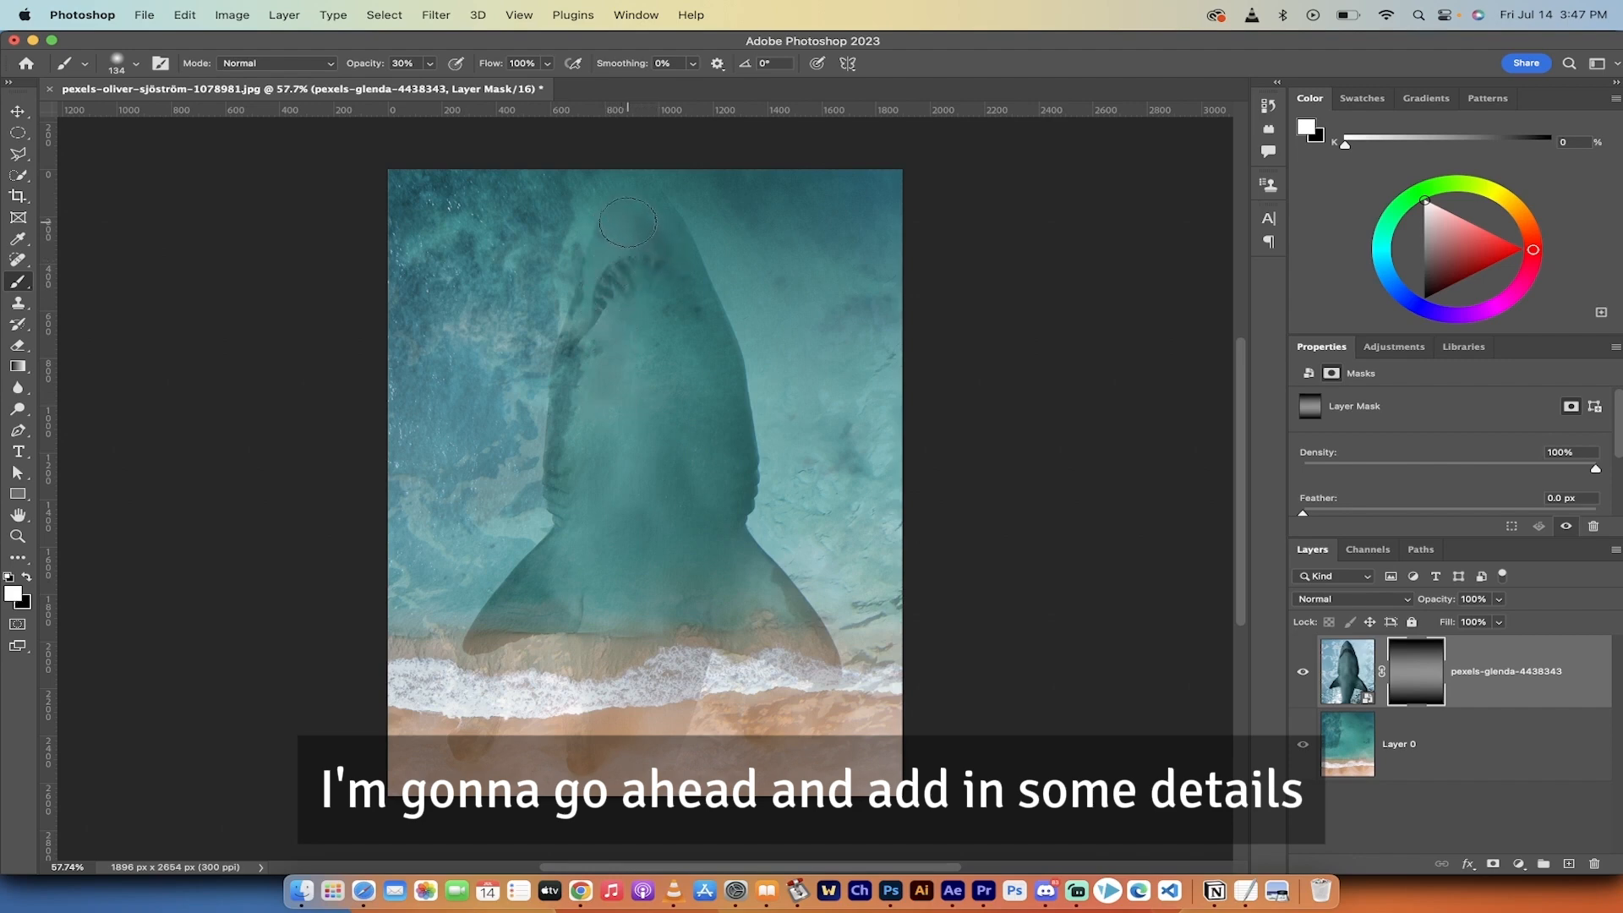
click(660, 215)
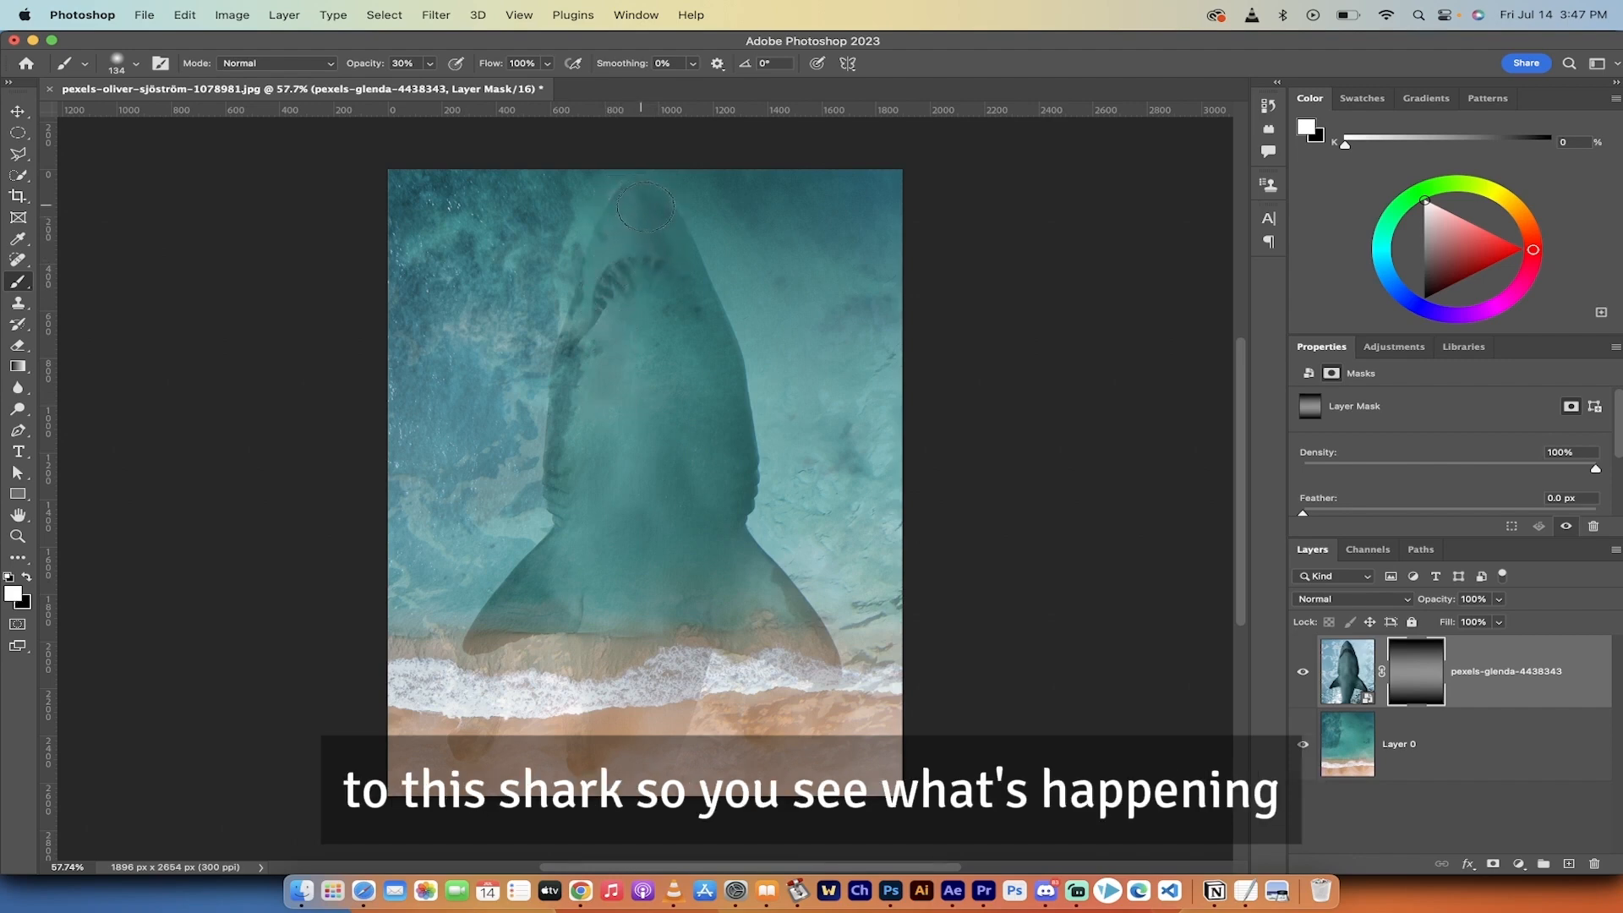
mouse_move(660, 239)
mouse_down()
mouse_move(682, 311)
mouse_move(640, 277)
mouse_move(620, 319)
mouse_move(629, 261)
mouse_move(594, 321)
mouse_move(659, 303)
mouse_move(642, 243)
mouse_move(692, 307)
mouse_up()
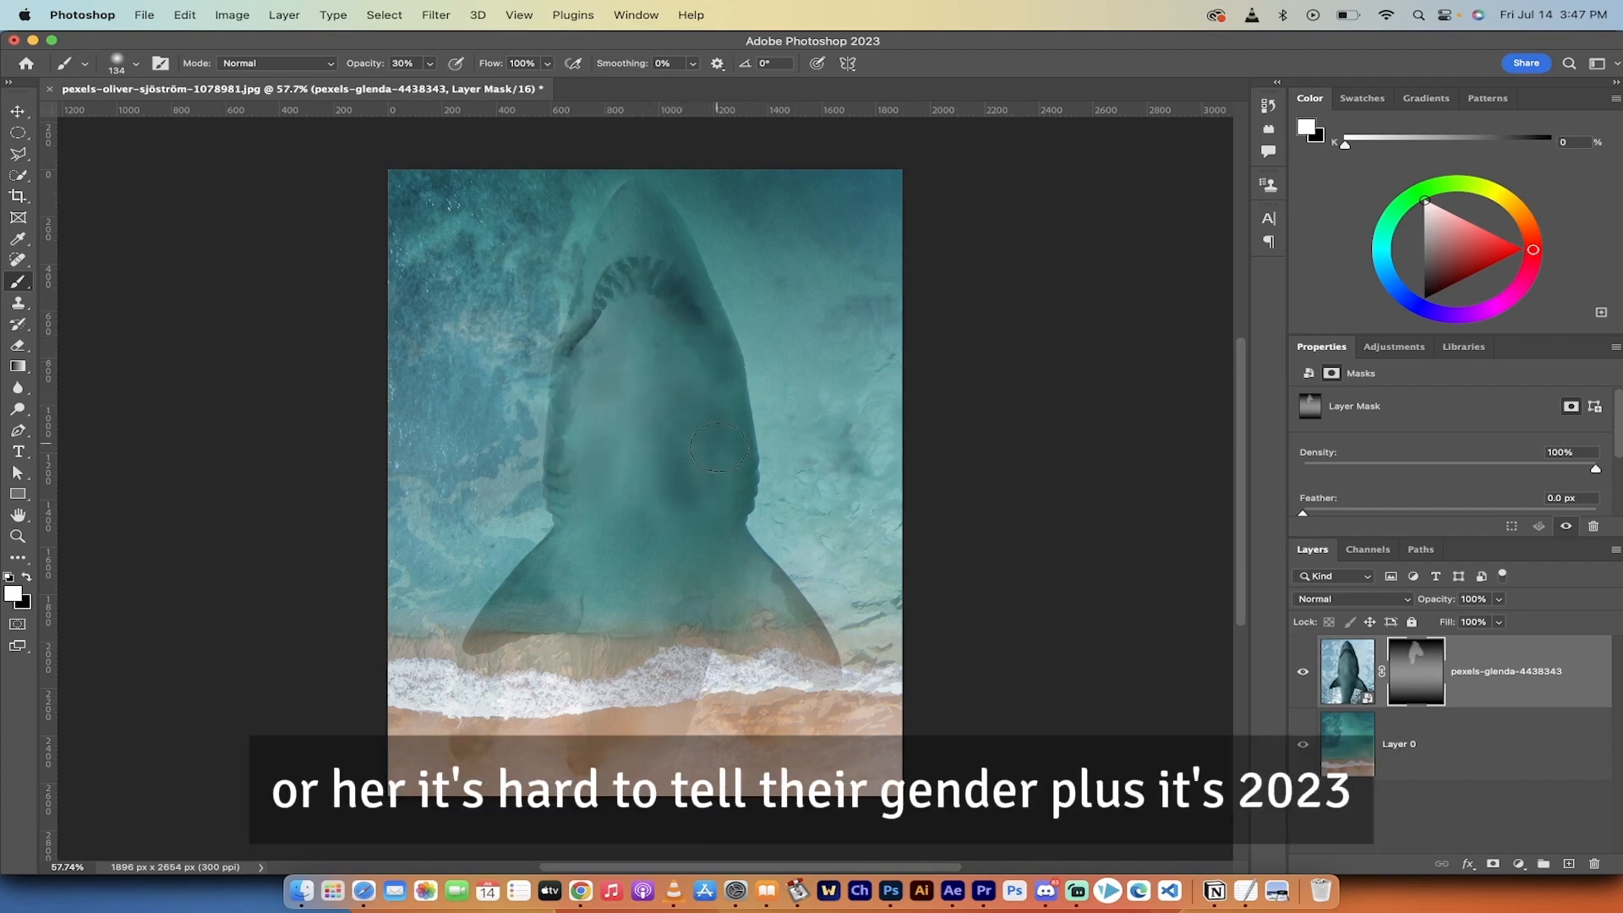
mouse_move(701, 369)
mouse_down()
mouse_move(627, 339)
mouse_move(615, 353)
mouse_move(636, 479)
mouse_move(621, 538)
mouse_move(621, 508)
mouse_move(538, 590)
mouse_move(622, 554)
mouse_move(648, 583)
mouse_move(573, 611)
mouse_move(812, 632)
mouse_move(744, 611)
mouse_move(731, 572)
mouse_move(771, 606)
mouse_move(732, 561)
mouse_move(776, 605)
mouse_move(722, 557)
mouse_move(708, 490)
mouse_move(707, 535)
mouse_move(696, 471)
mouse_move(651, 458)
mouse_move(640, 570)
mouse_move(681, 566)
mouse_move(691, 584)
mouse_move(647, 610)
mouse_move(555, 590)
mouse_move(611, 504)
mouse_move(612, 432)
mouse_move(588, 554)
mouse_up()
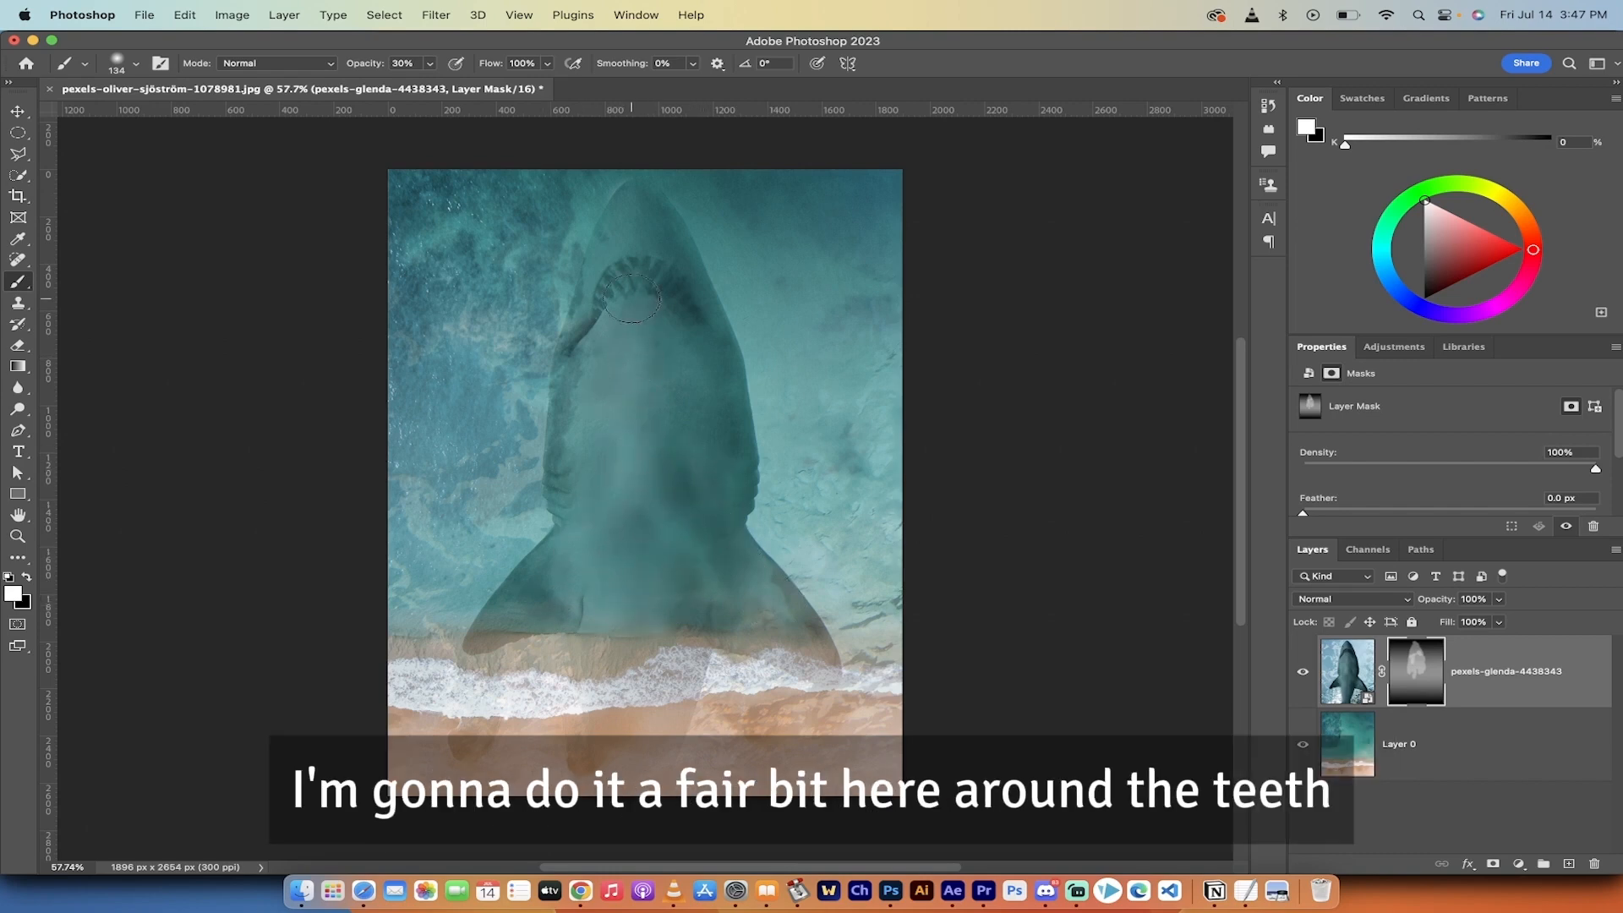
- Paint more white on the mask around the shark's teeth and face and down its lower body
drag(629, 268, 668, 293)
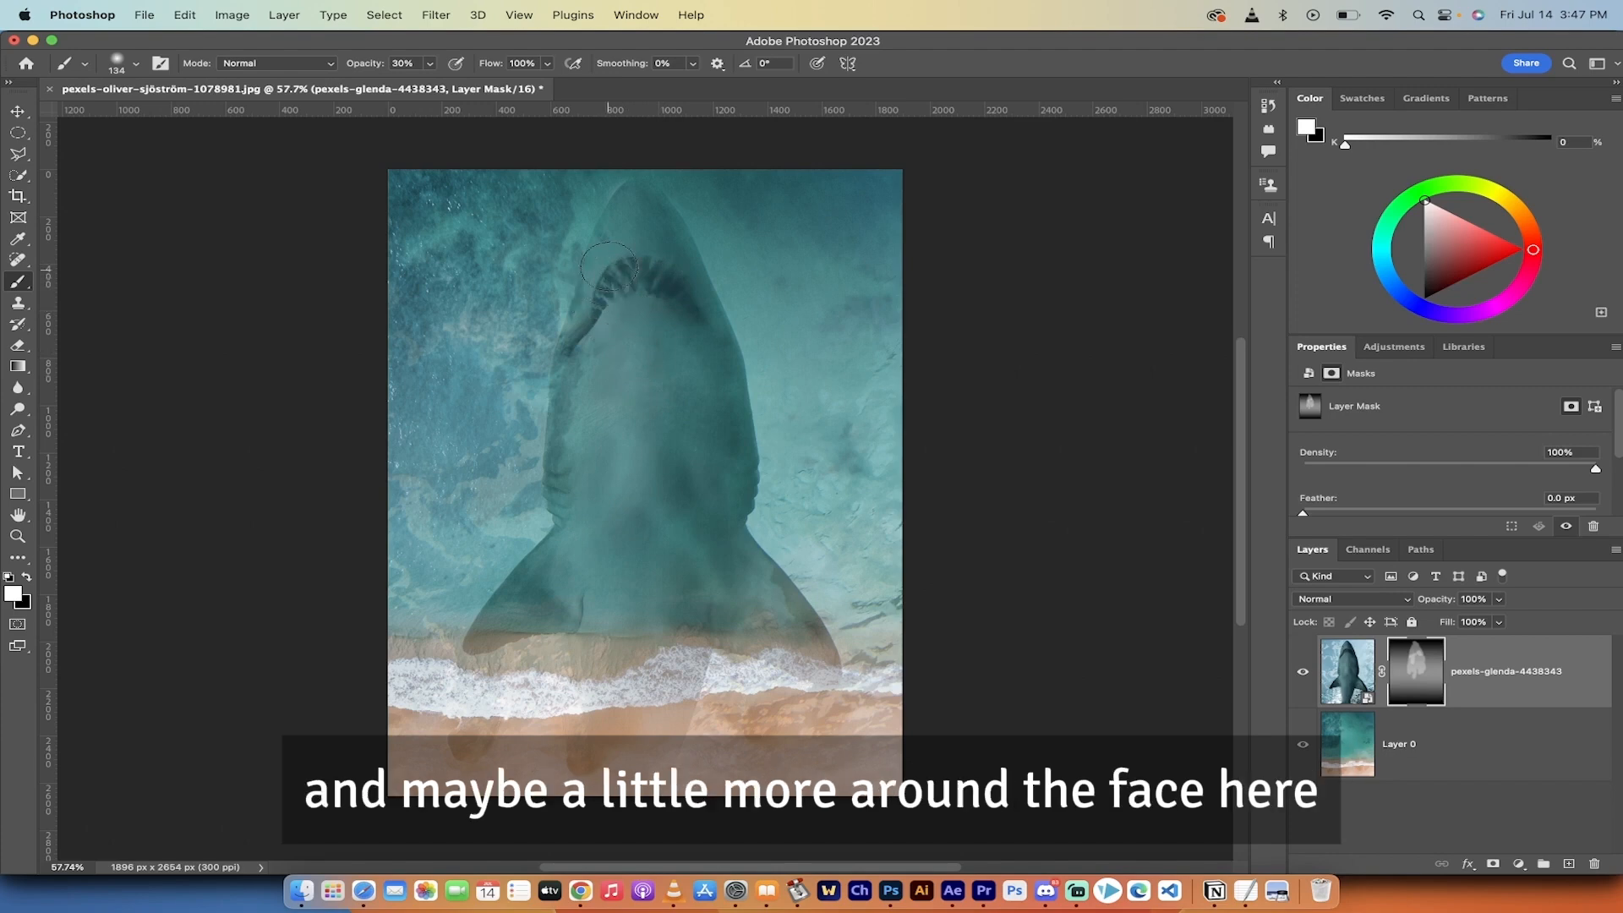
mouse_move(634, 207)
mouse_down()
mouse_move(650, 239)
mouse_move(634, 185)
mouse_move(604, 265)
mouse_move(655, 232)
mouse_up()
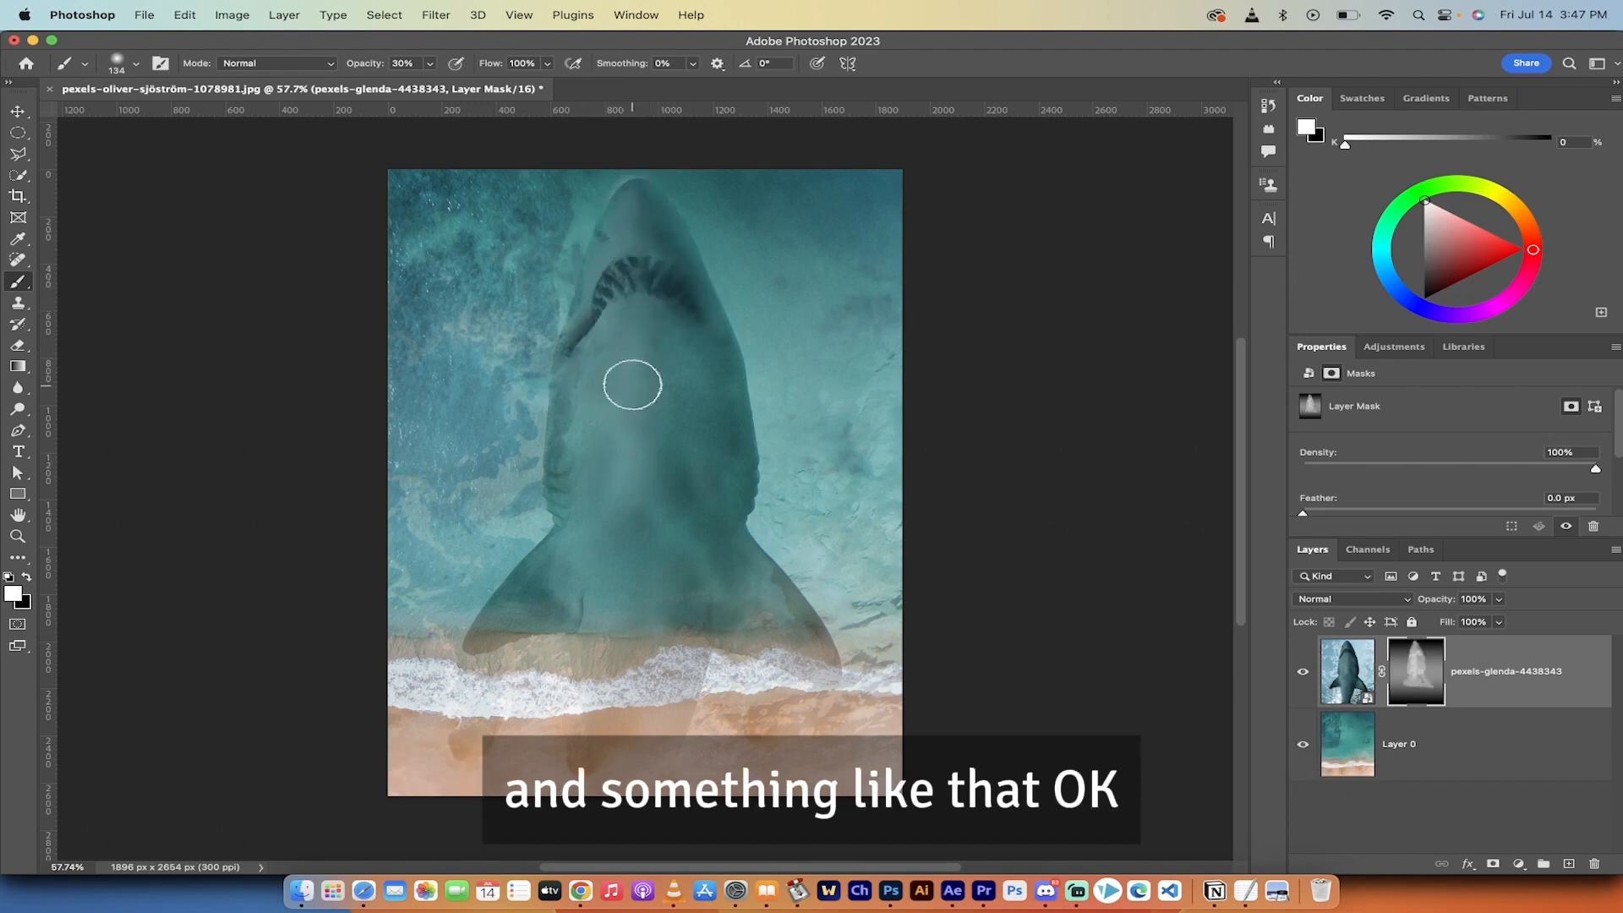
mouse_move(636, 488)
mouse_down()
mouse_move(639, 561)
mouse_move(720, 575)
mouse_move(592, 590)
mouse_move(646, 597)
mouse_move(607, 599)
mouse_up()
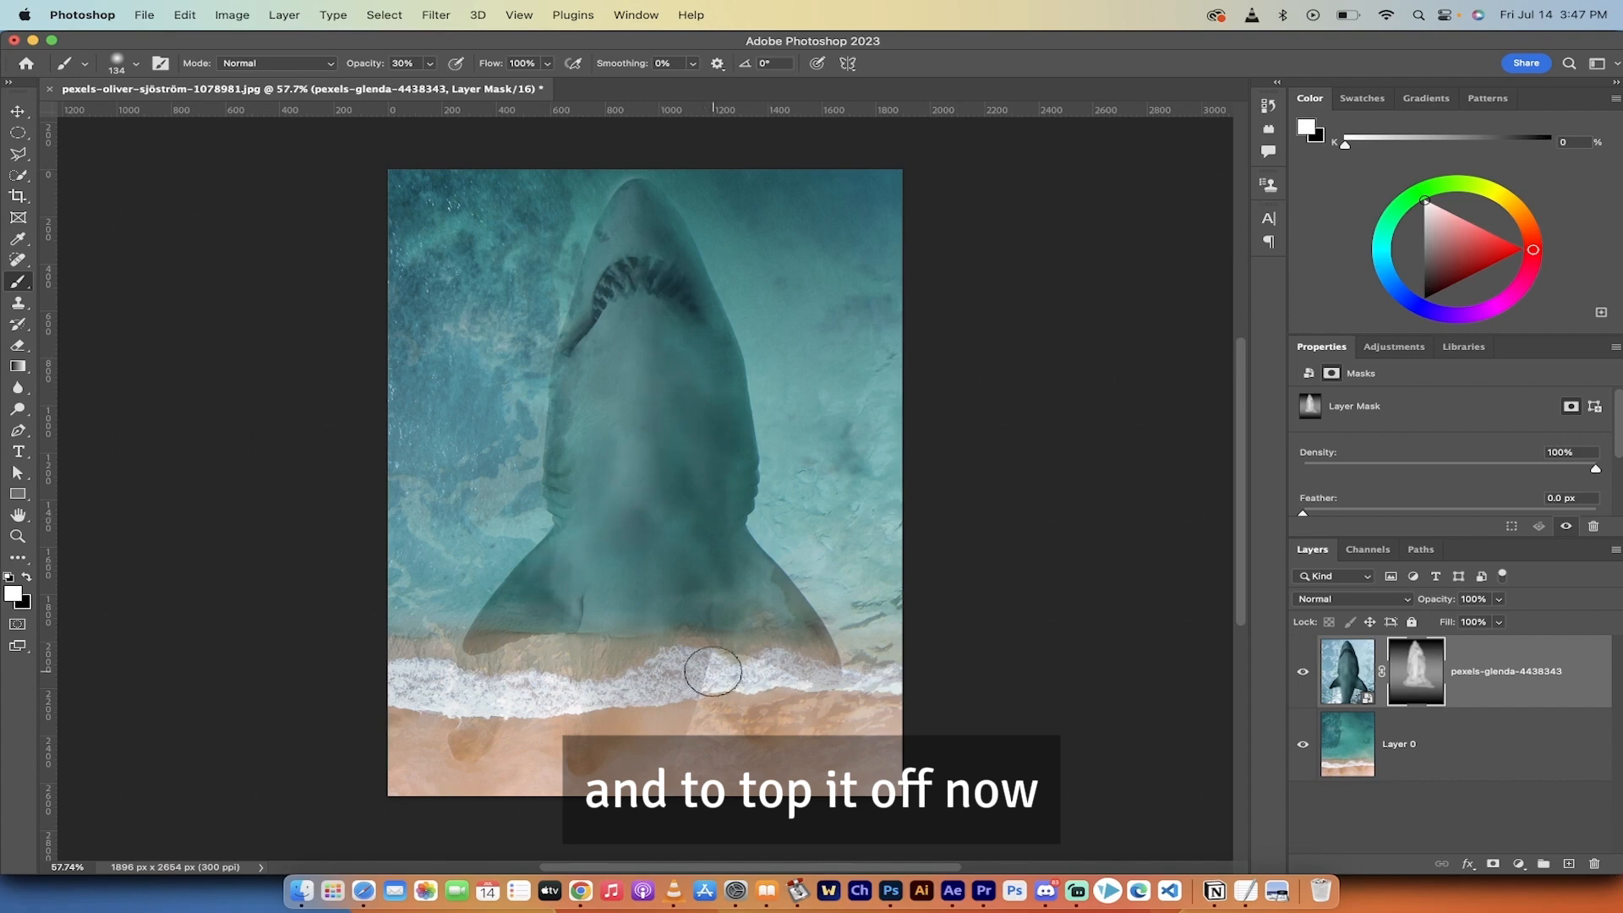
- Check the original beach with the shark hidden, restore it, and paint black on the mask along the surf to bring back the shoreline
scroll(592, 700, up, 3)
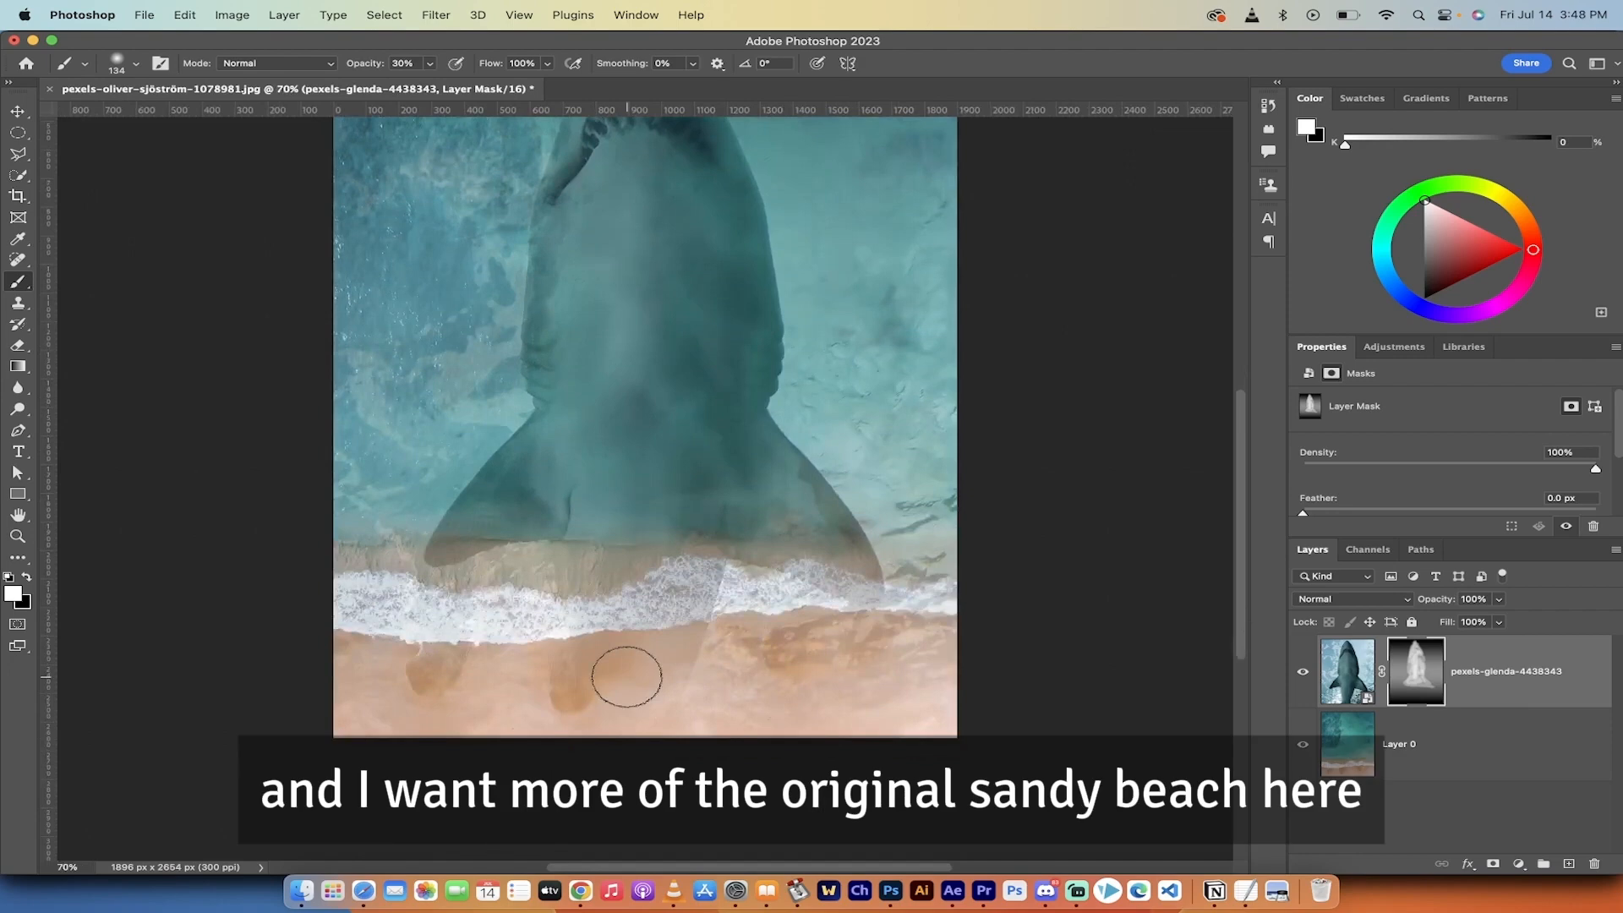
click(1302, 673)
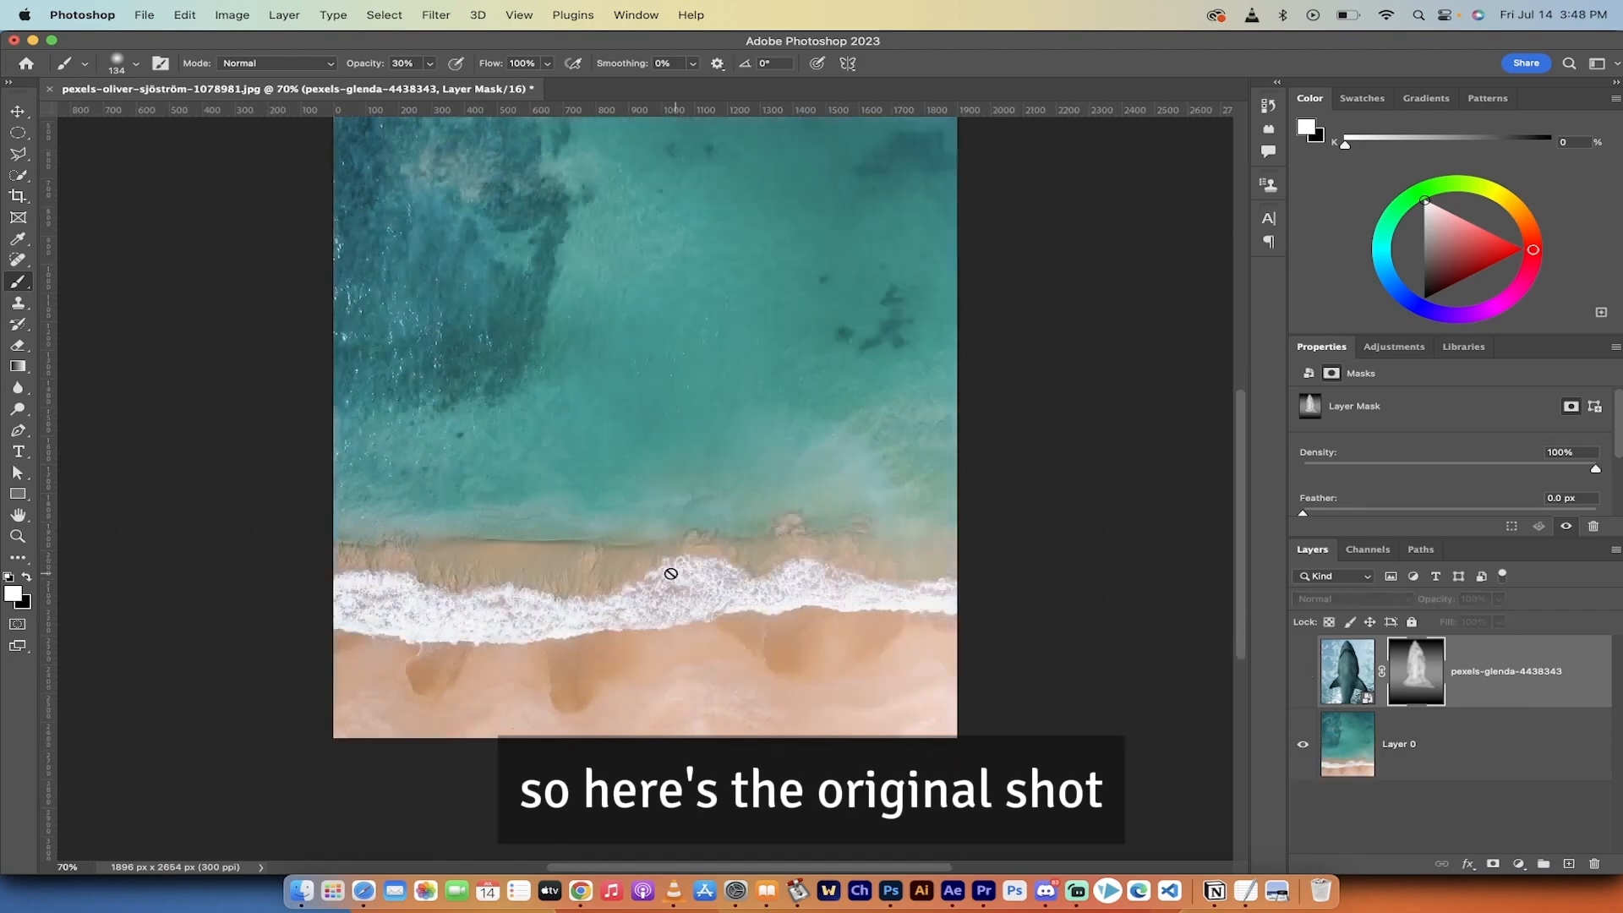
click(1303, 672)
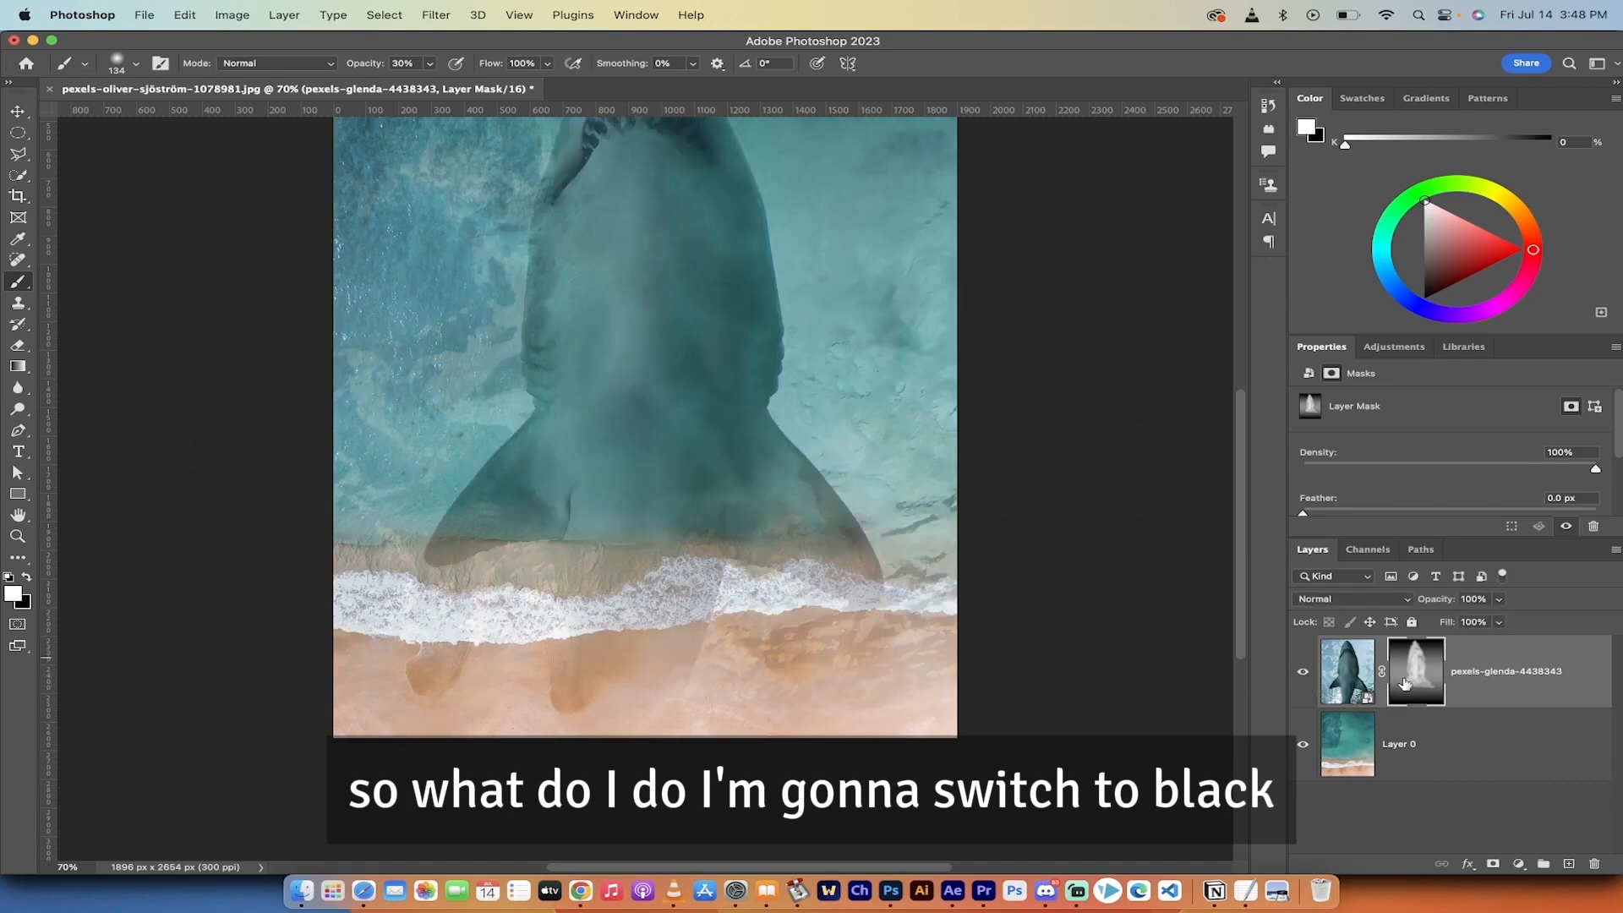
click(28, 578)
mouse_move(390, 609)
mouse_down()
mouse_move(477, 583)
mouse_move(444, 569)
mouse_move(841, 630)
mouse_move(622, 617)
mouse_move(672, 600)
mouse_move(649, 578)
mouse_move(936, 590)
mouse_move(832, 566)
mouse_move(738, 585)
mouse_move(981, 583)
mouse_move(738, 597)
mouse_move(713, 617)
mouse_move(921, 622)
mouse_move(595, 627)
mouse_move(780, 627)
mouse_move(564, 624)
mouse_move(612, 587)
mouse_move(533, 565)
mouse_move(393, 584)
mouse_move(428, 575)
mouse_move(340, 676)
mouse_move(793, 637)
mouse_move(737, 664)
mouse_move(958, 690)
mouse_move(799, 695)
mouse_move(951, 604)
mouse_move(833, 582)
mouse_move(951, 579)
mouse_move(712, 583)
mouse_move(933, 566)
mouse_move(976, 579)
mouse_move(898, 585)
mouse_up()
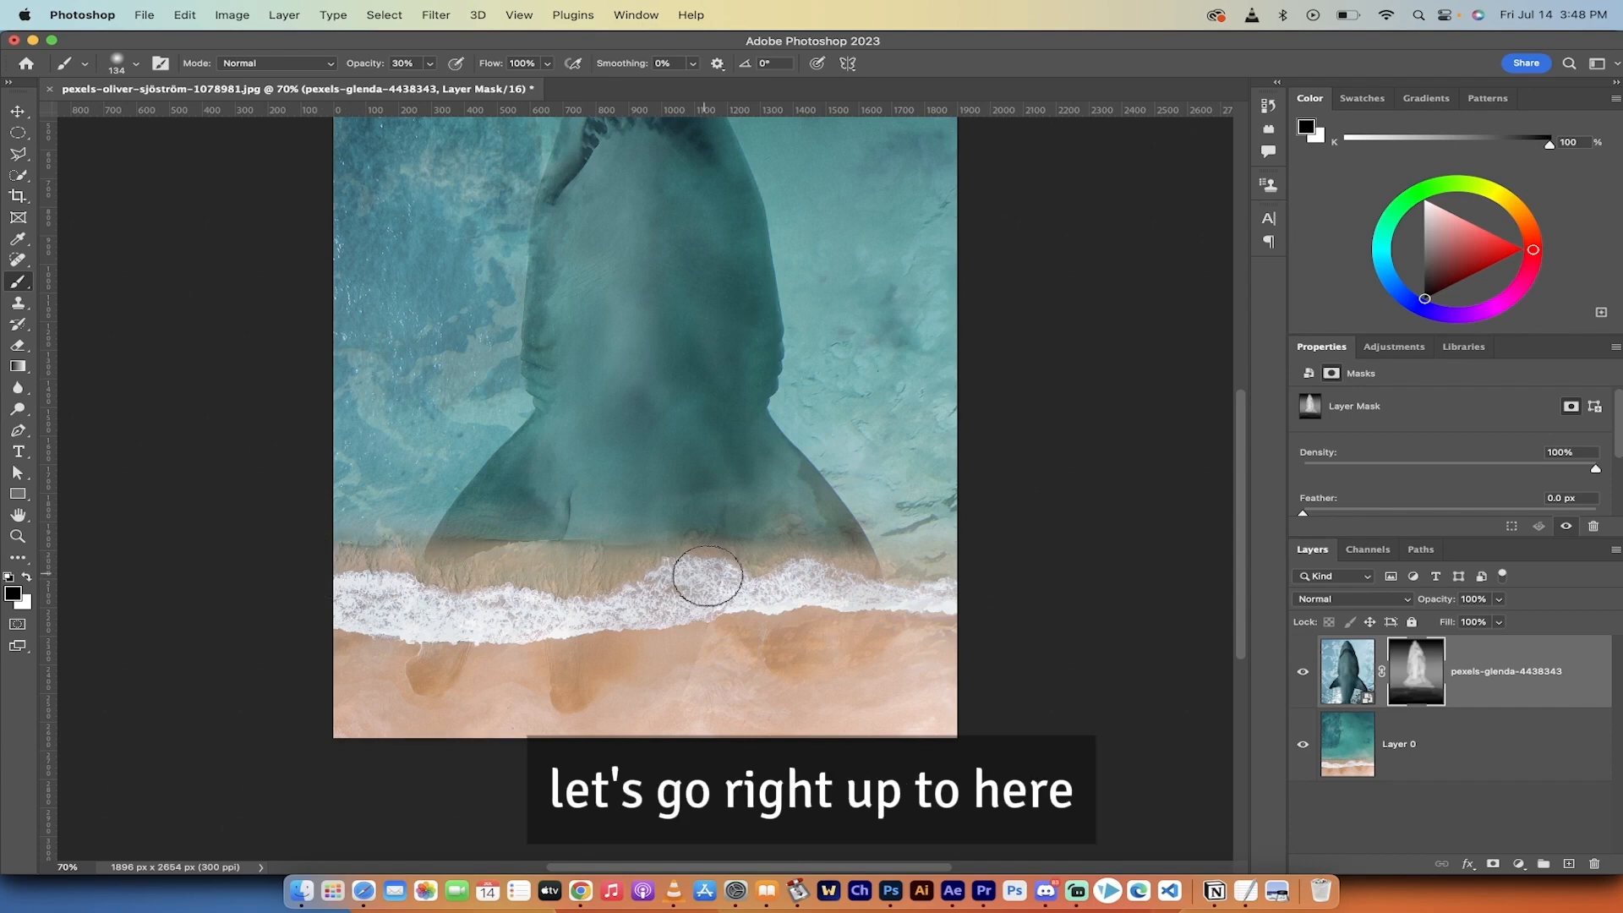
- Hide the shark layer, disable its layer mask, and show the layer again to view the full unmasked shark photo
click(1304, 672)
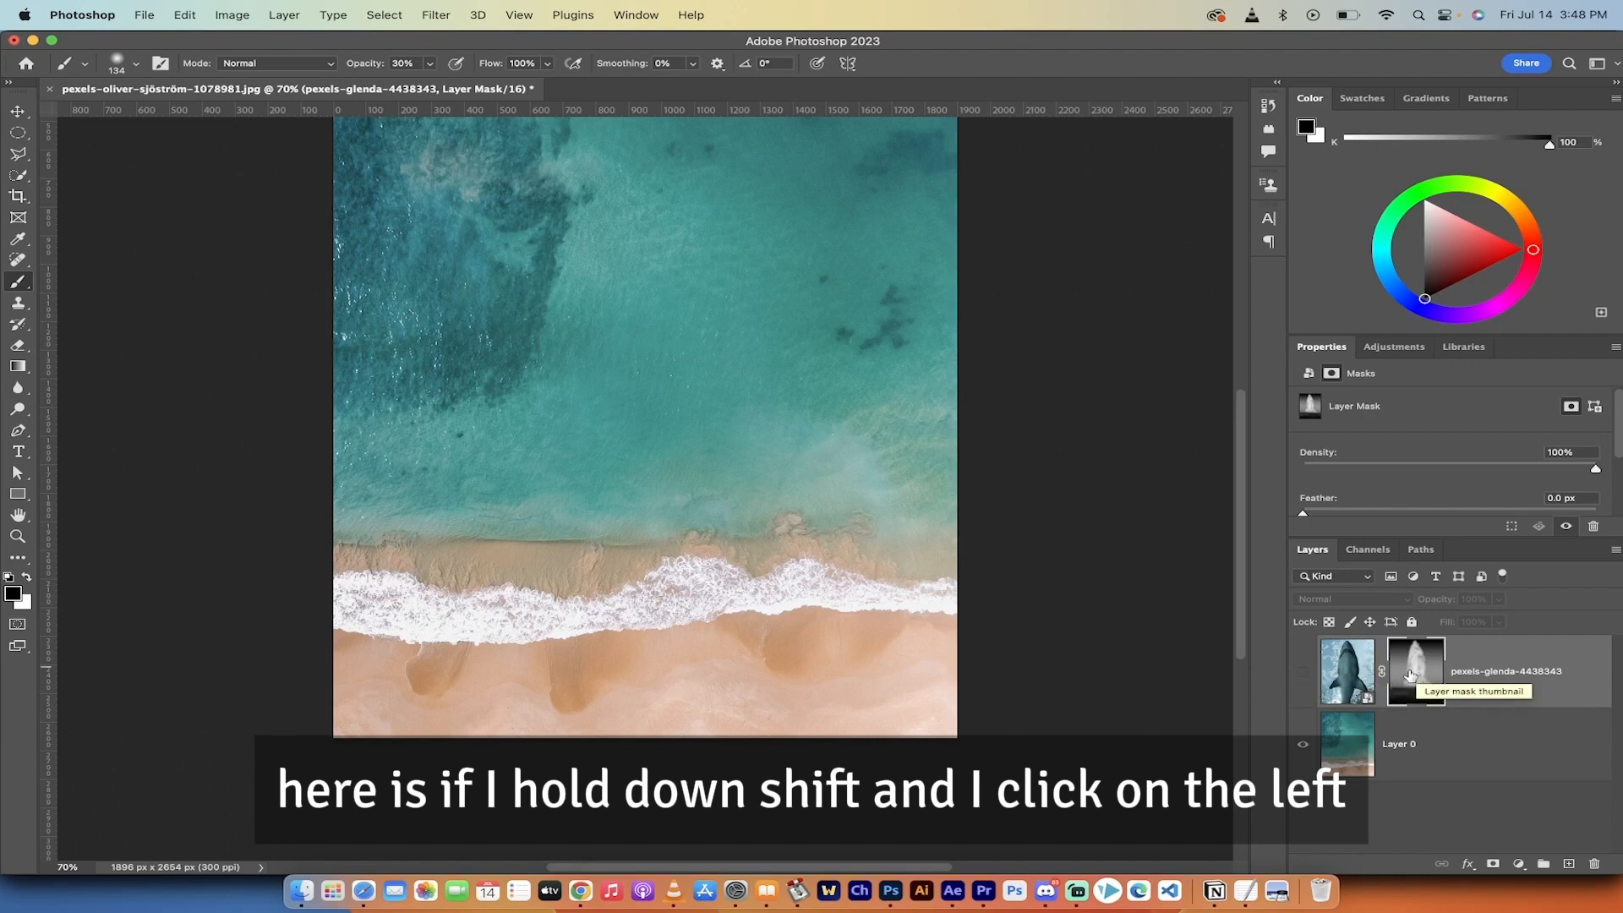
shift+click(1409, 674)
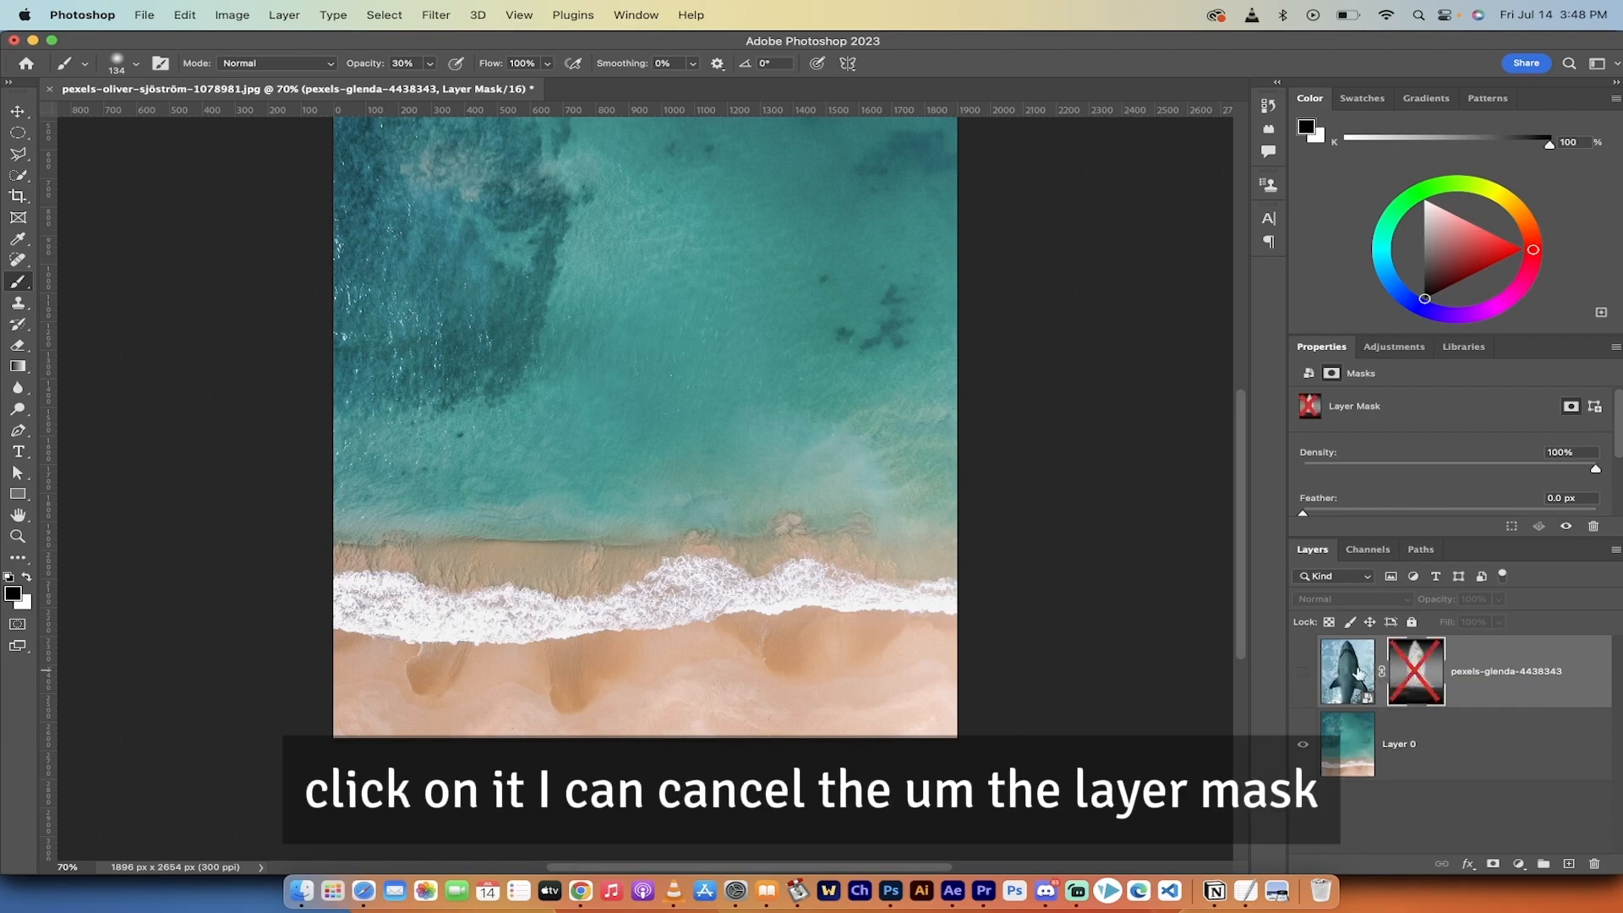
click(1303, 675)
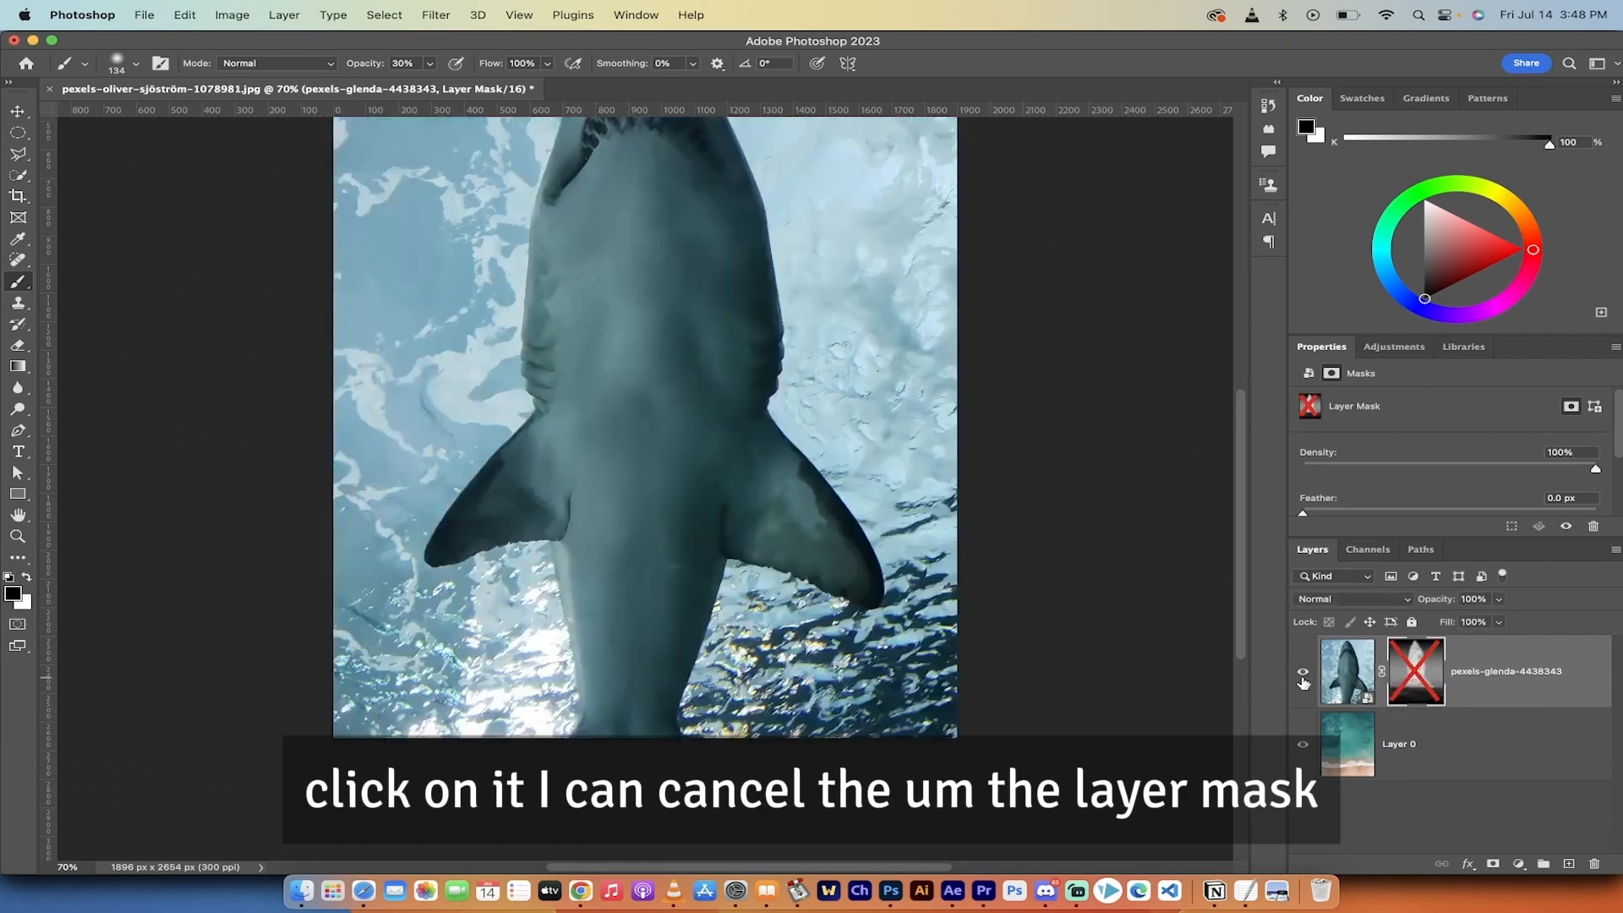
- Toggle the shark layer's mask to compare, leave it enabled, and check the blended image as a whole
shift+click(1429, 670)
shift+click(1421, 673)
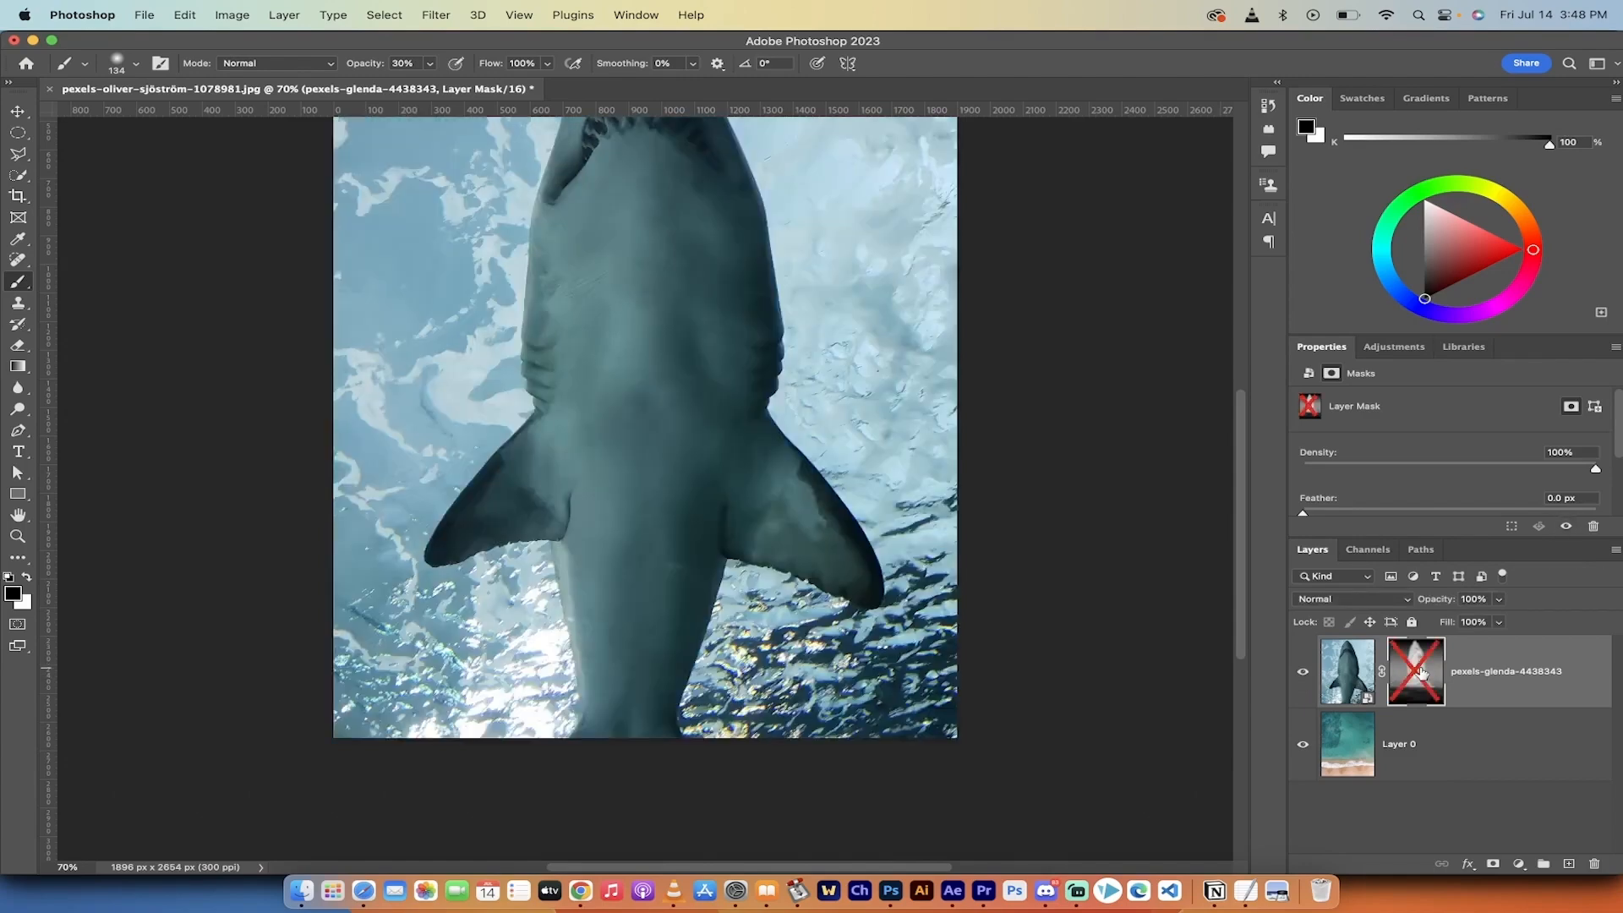
shift+click(1421, 673)
scroll(1000, 641, down, 2)
scroll(1000, 642, up, 2)
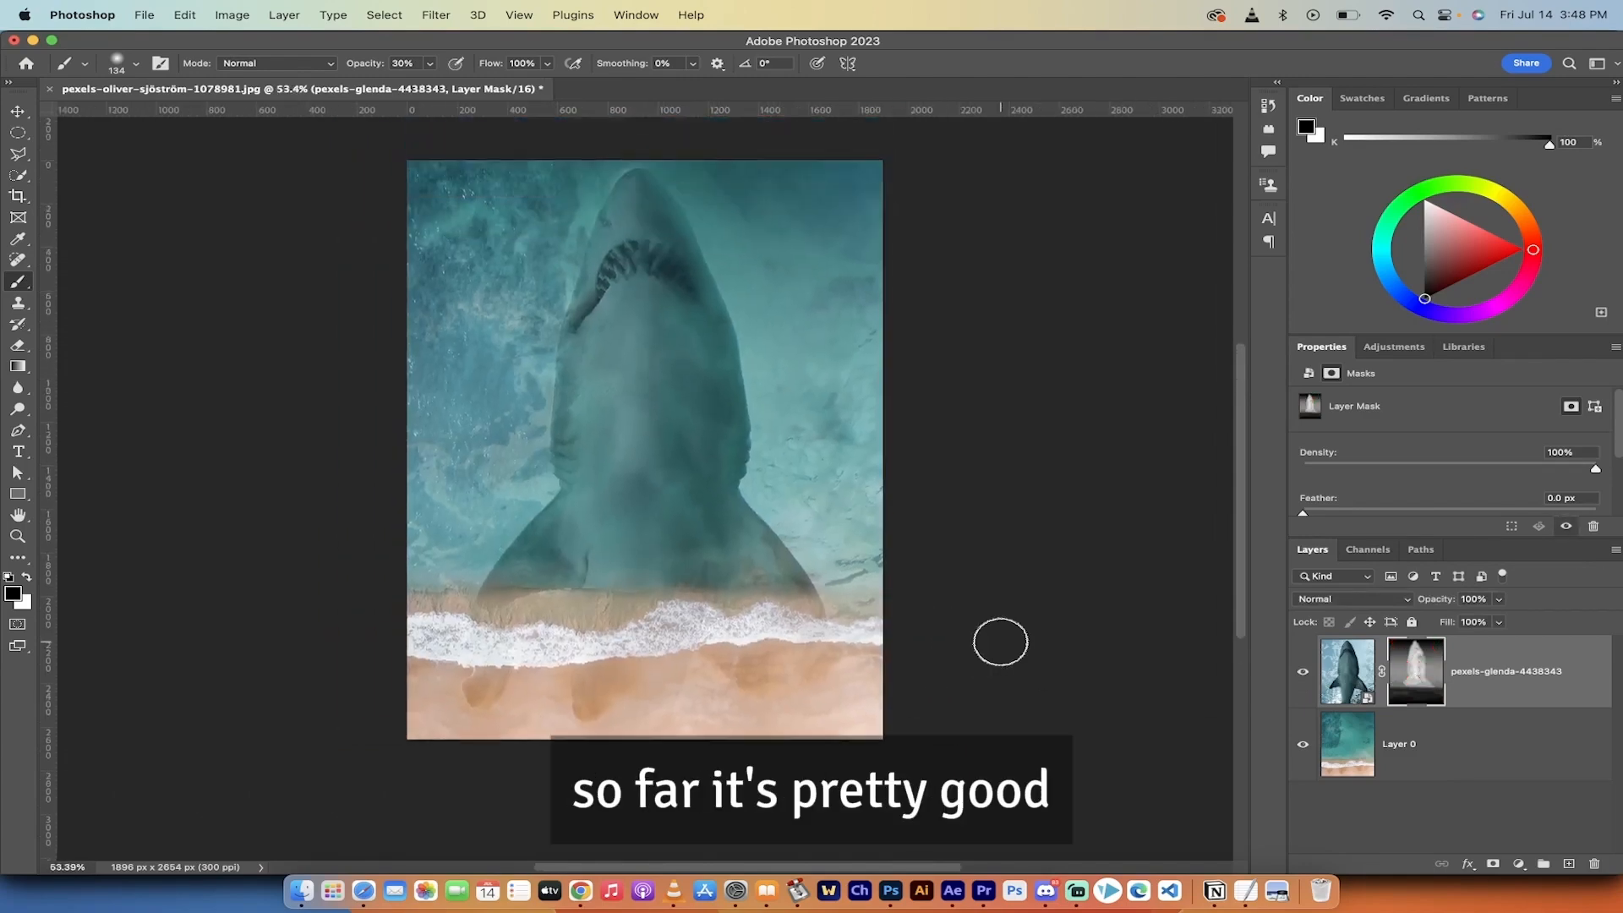
- Switch the foreground colour to white and paint on the mask beside both fins to blend the shark photo's water into the shoreline
scroll(917, 645, up, 3)
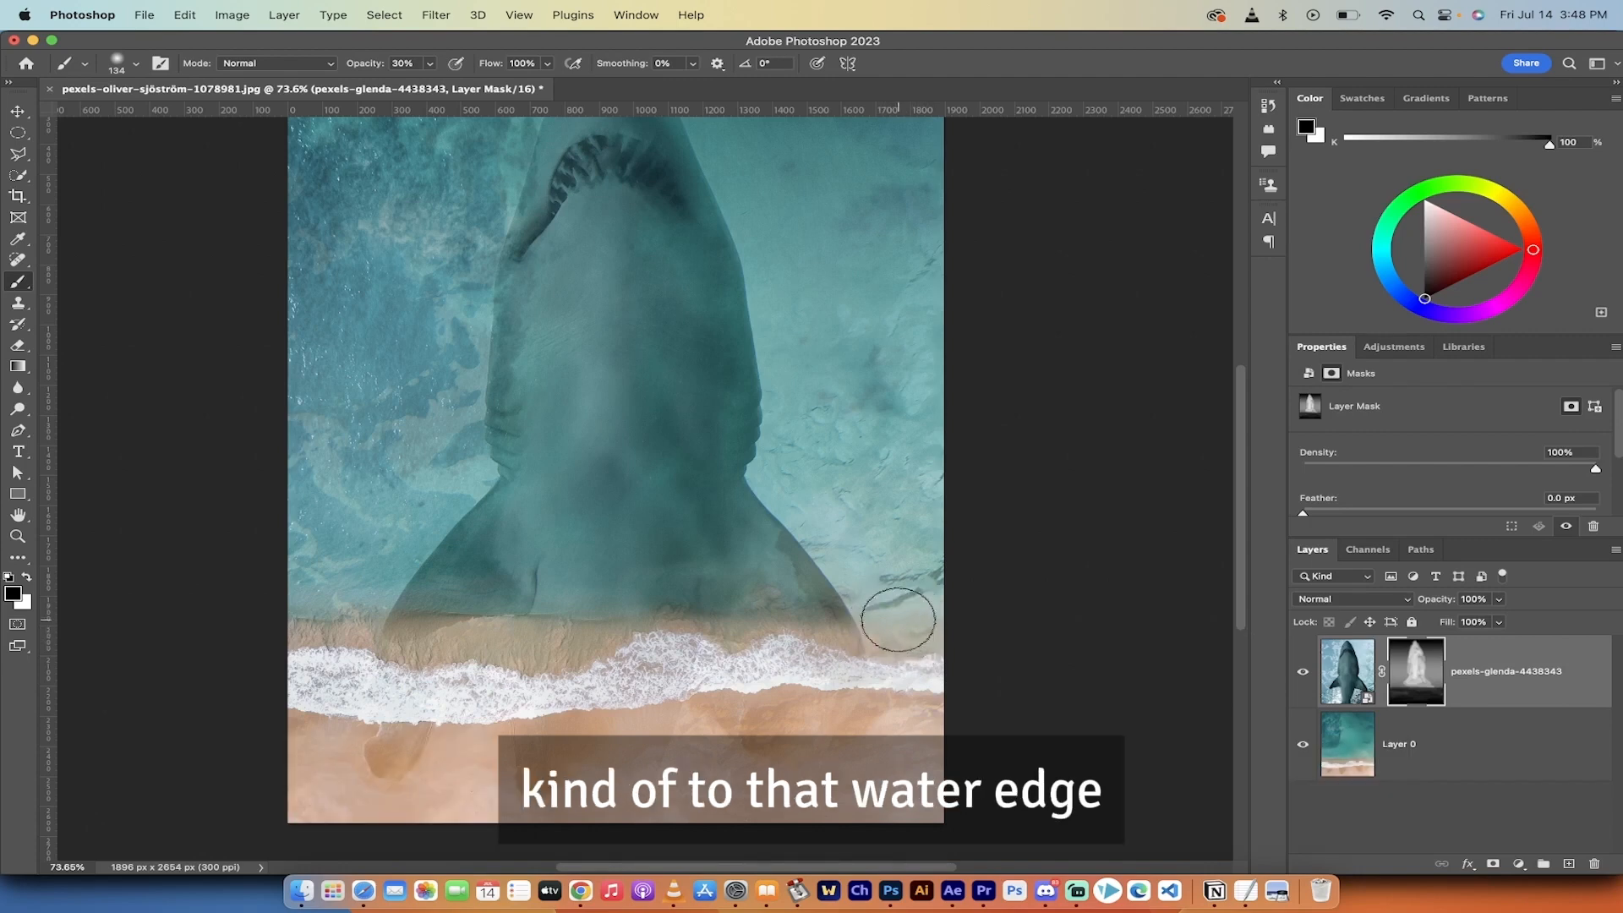
key(x)
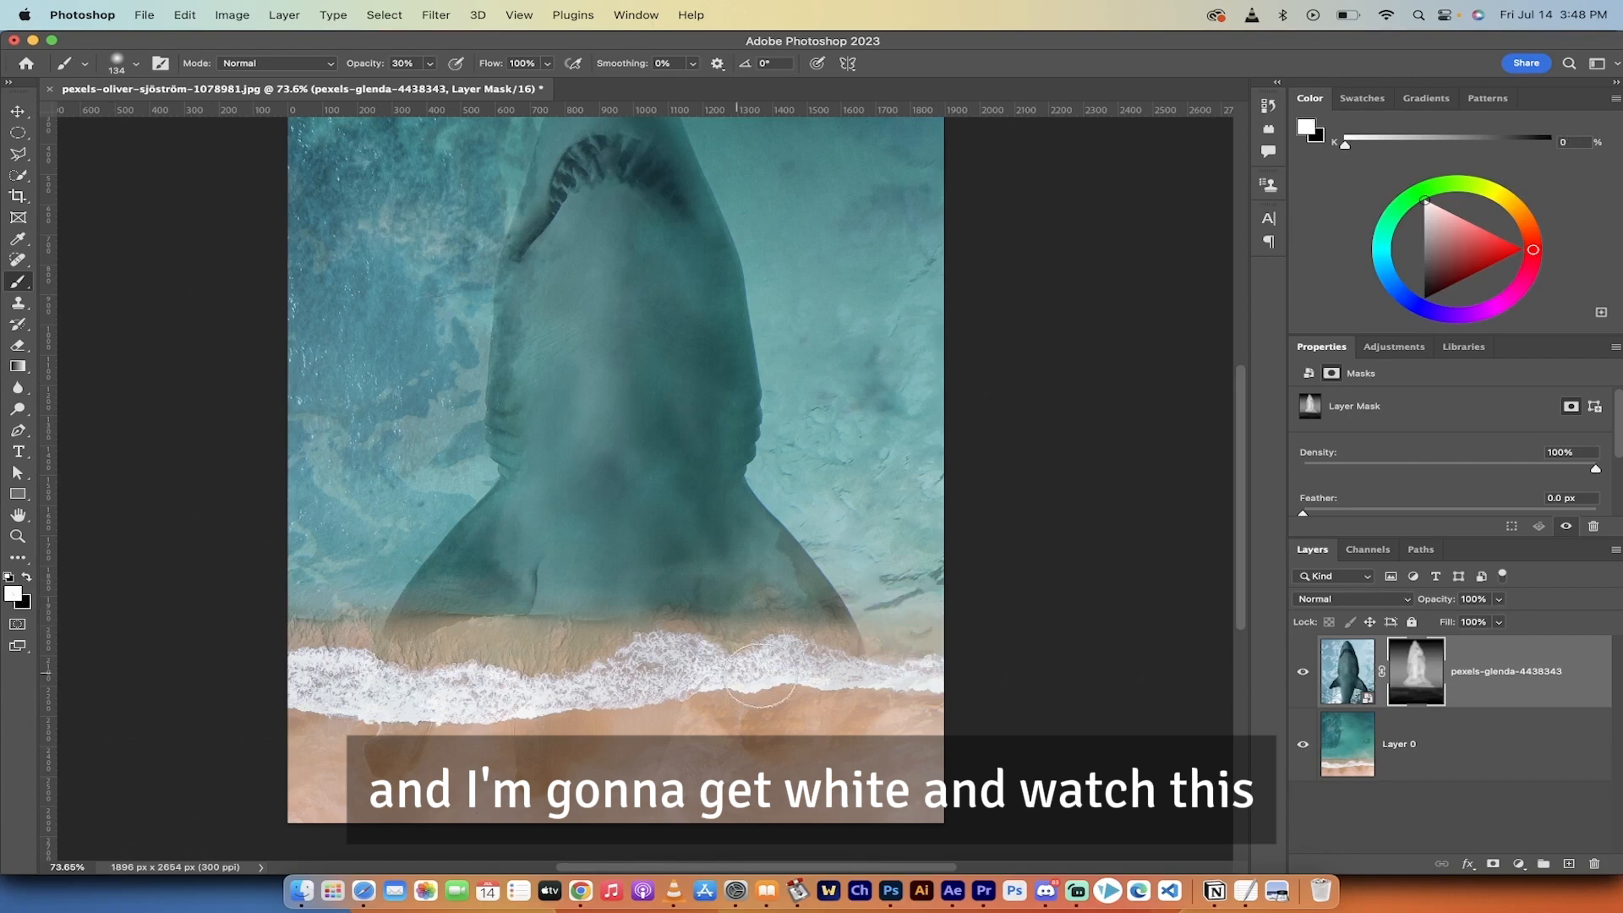
mouse_move(760, 675)
mouse_down()
mouse_move(887, 663)
mouse_move(924, 623)
mouse_move(899, 645)
mouse_move(913, 634)
mouse_up()
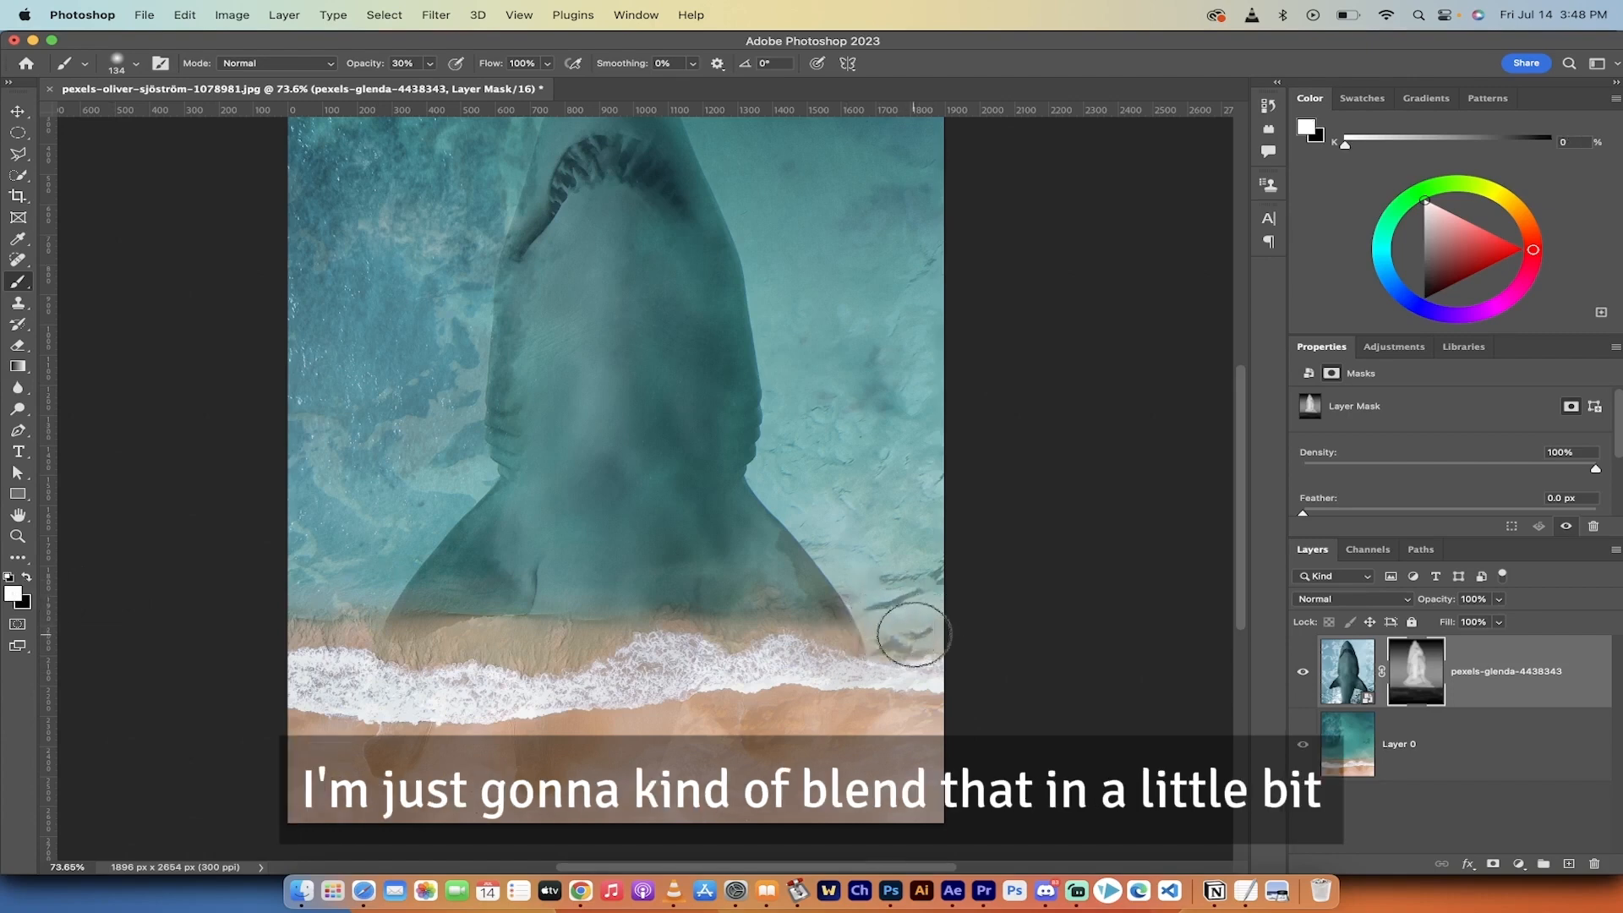
scroll(905, 641, left, 5)
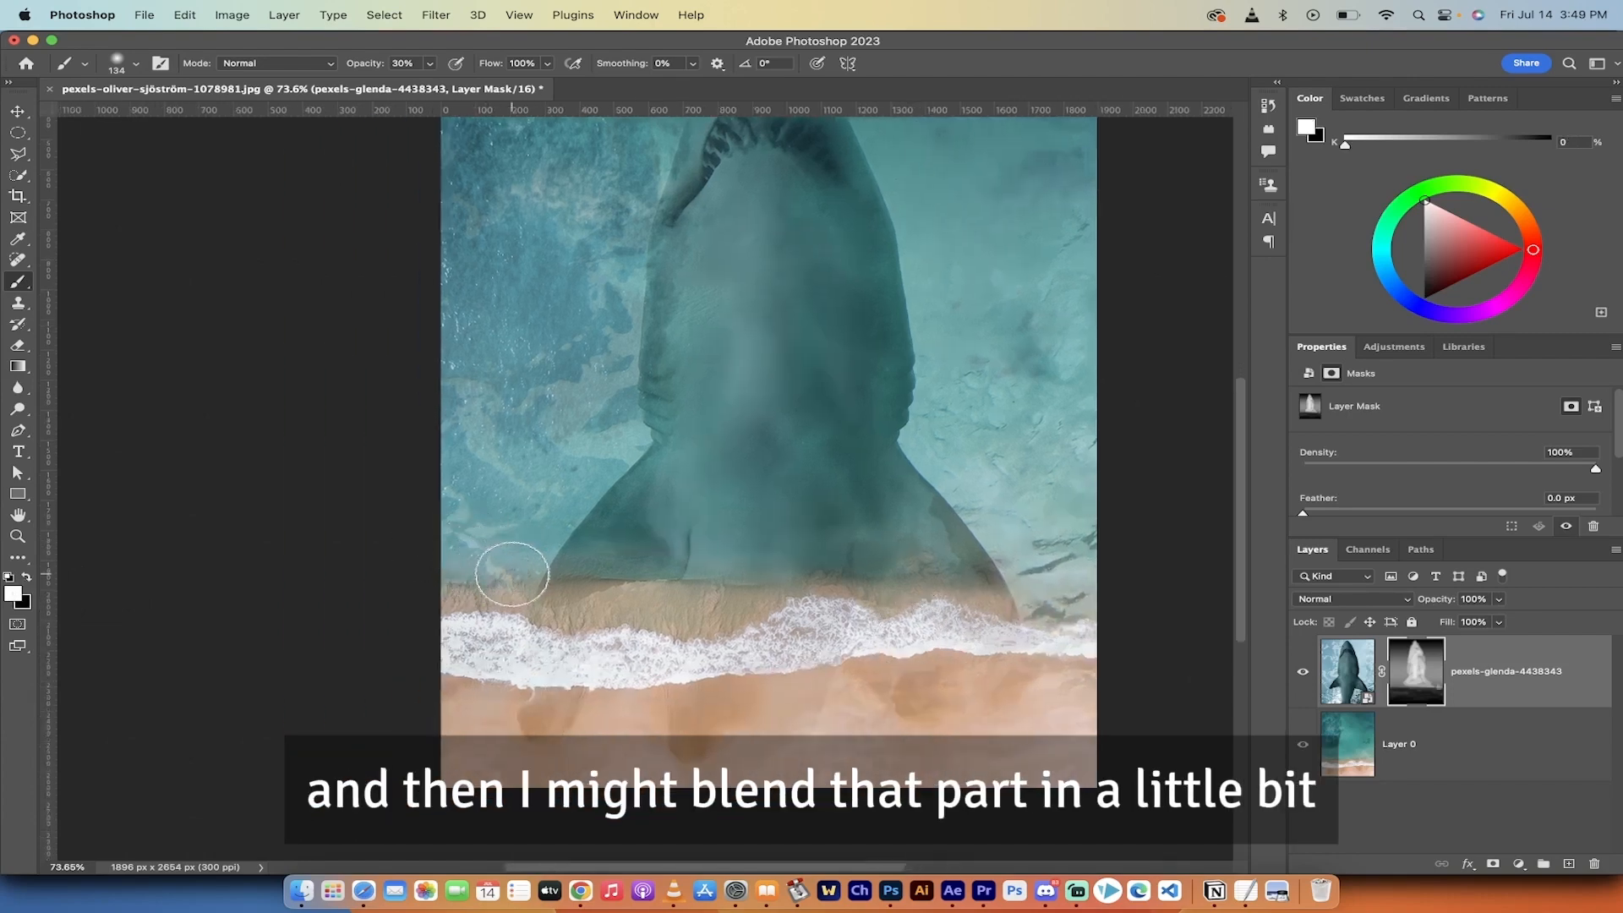
mouse_move(511, 574)
mouse_down()
mouse_move(433, 599)
mouse_move(541, 567)
mouse_move(453, 573)
mouse_up()
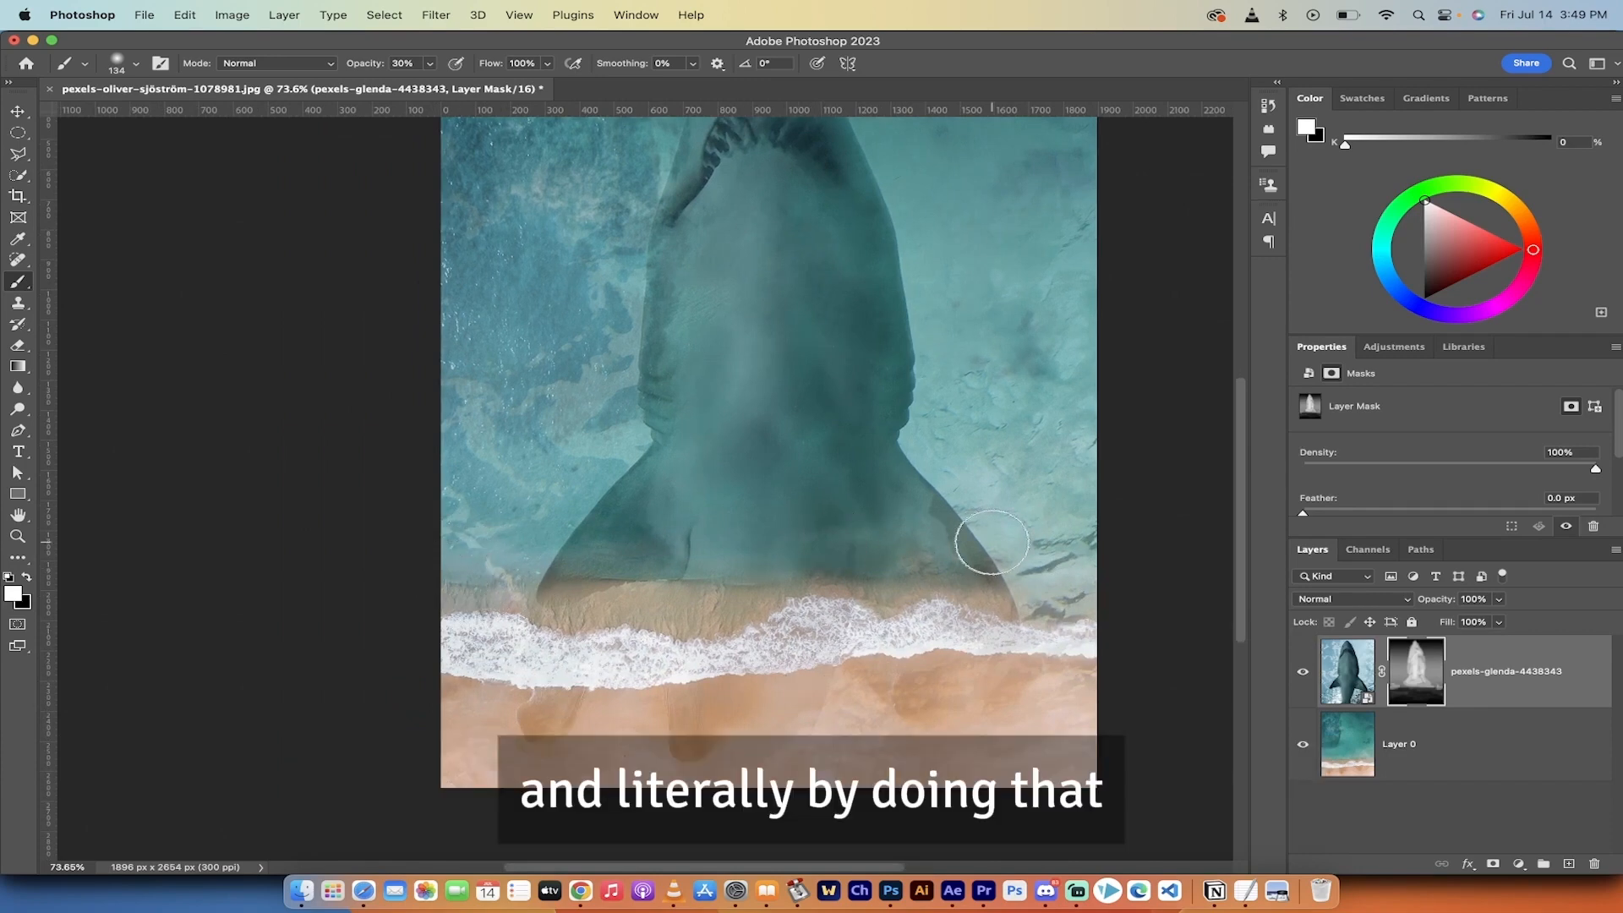
scroll(978, 541, down, 3)
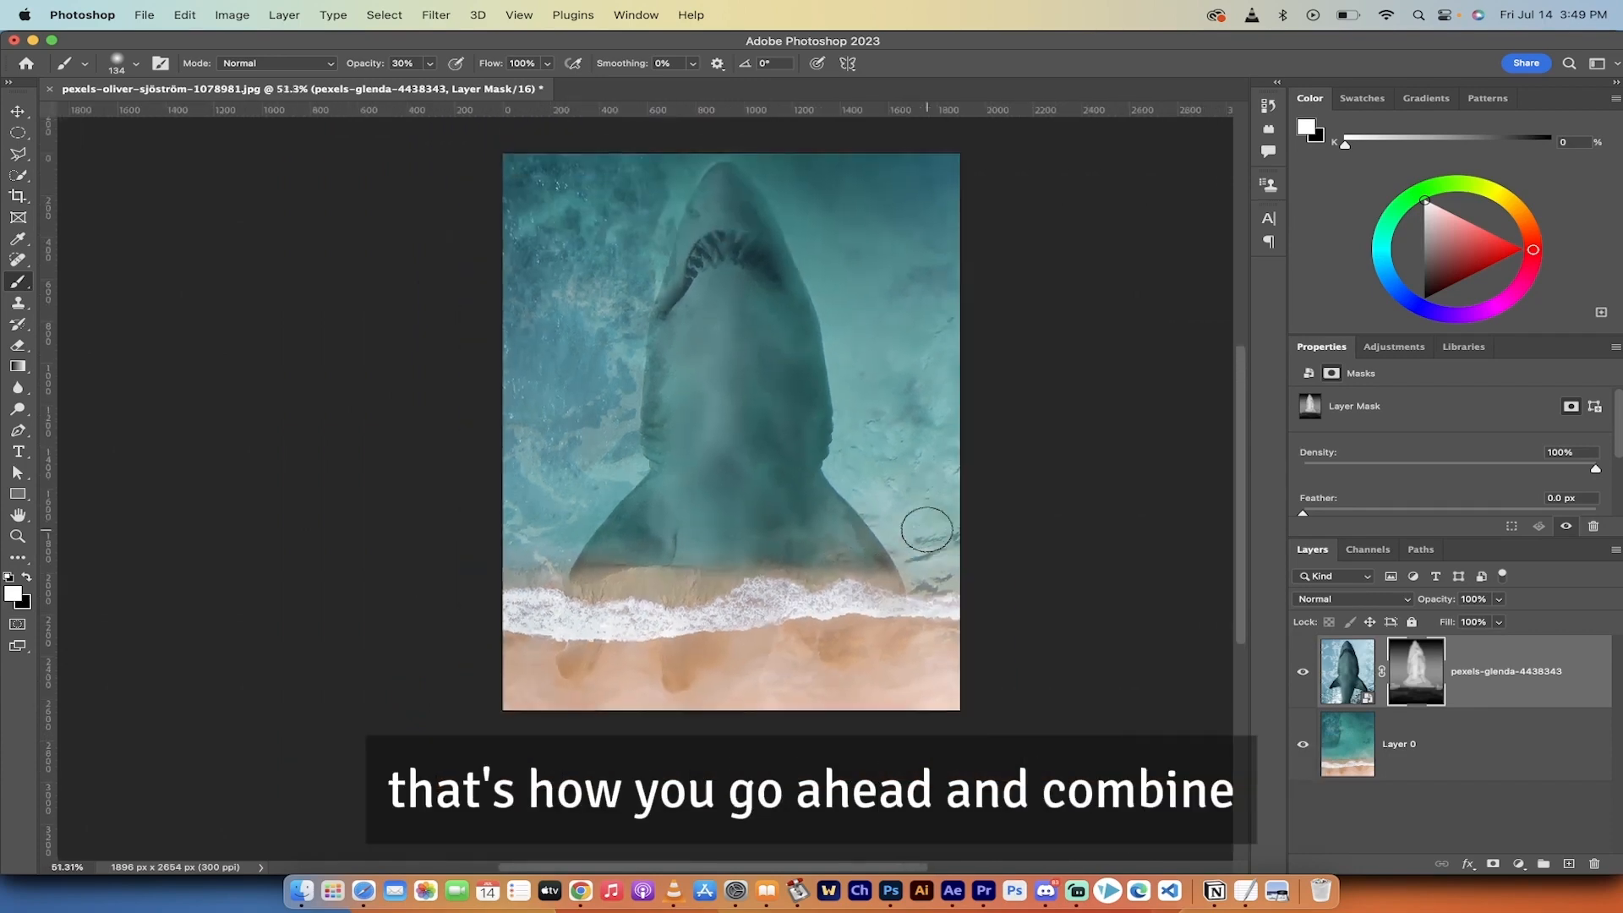